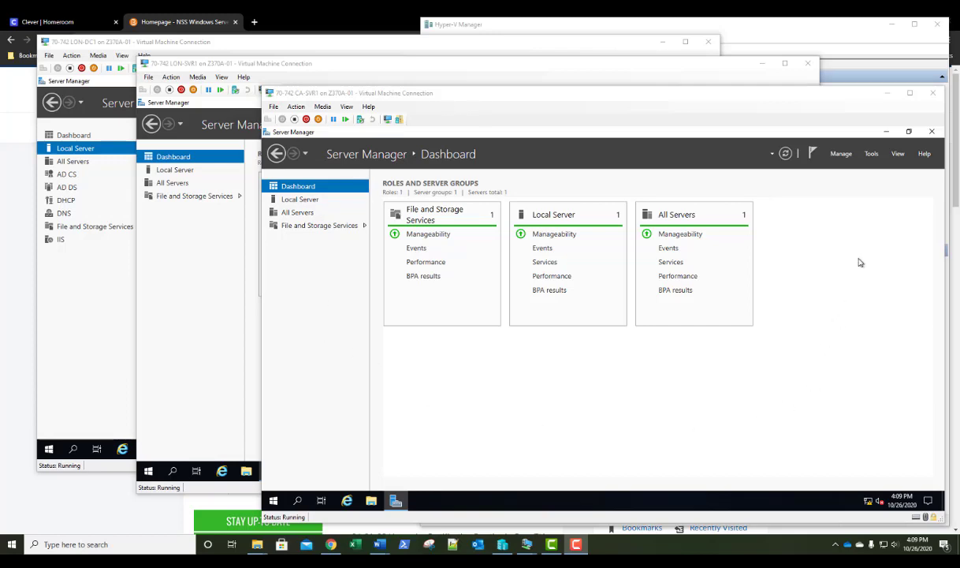
# Start the Add Roles and Features Wizard on CA-SVR1 and advance to Select server roles
pyautogui.click(841, 155)
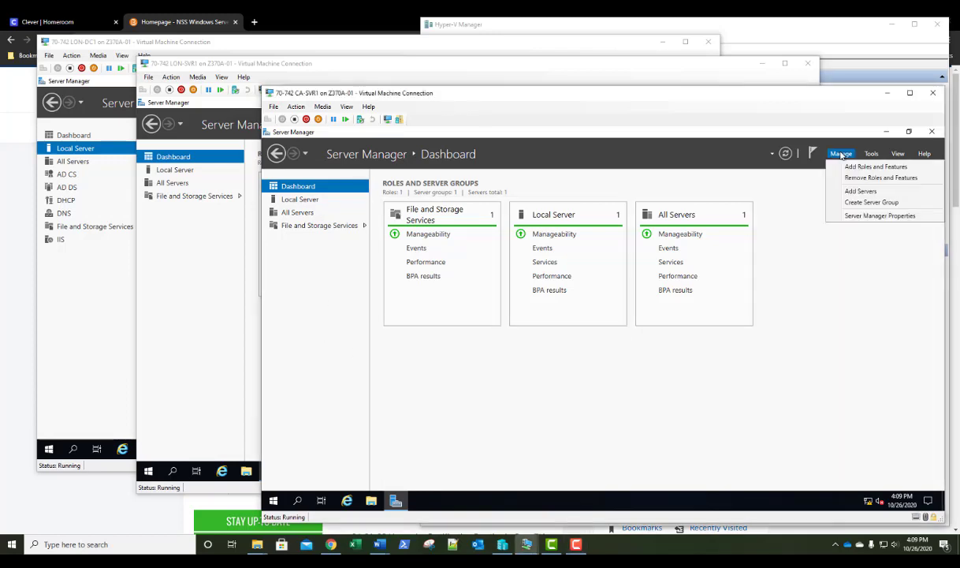
pyautogui.click(842, 168)
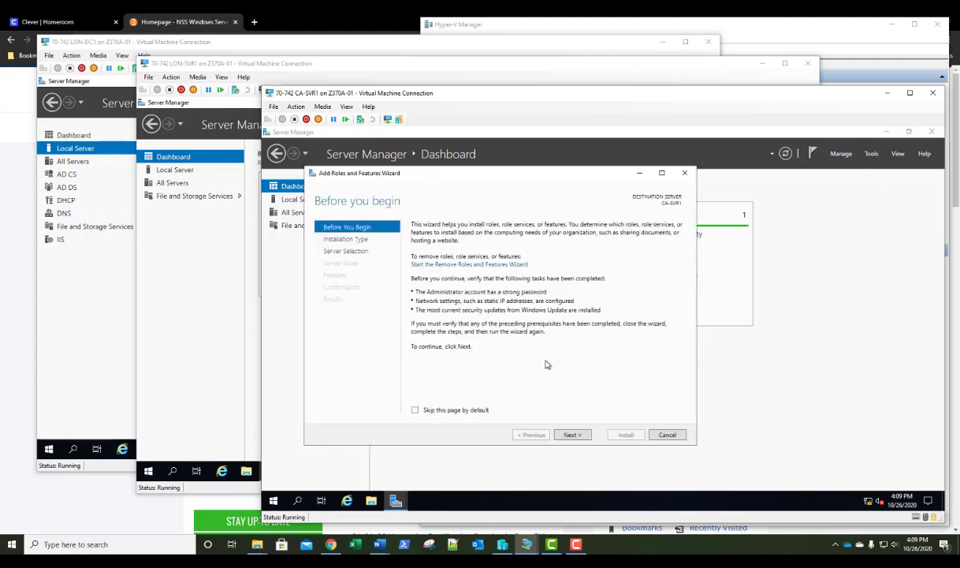
pyautogui.click(571, 435)
pyautogui.click(571, 436)
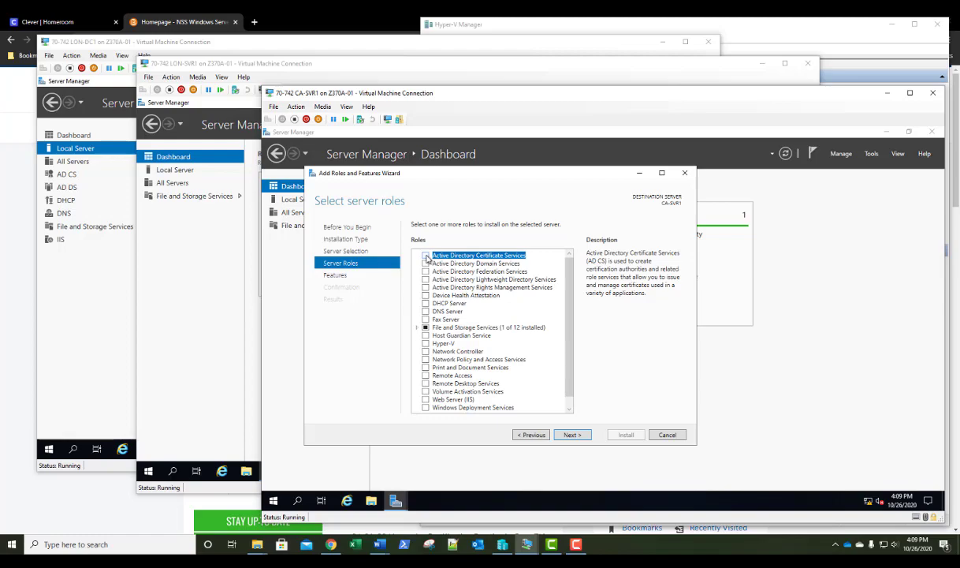
# Install Active Directory Certificate Services with its management tools and the Certification Authority role service
pyautogui.click(426, 256)
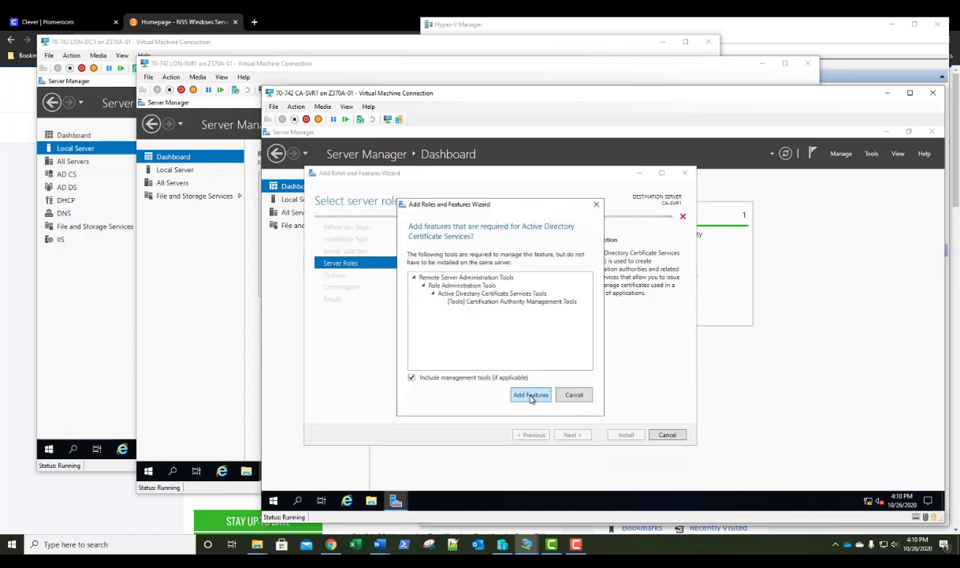
pyautogui.click(531, 395)
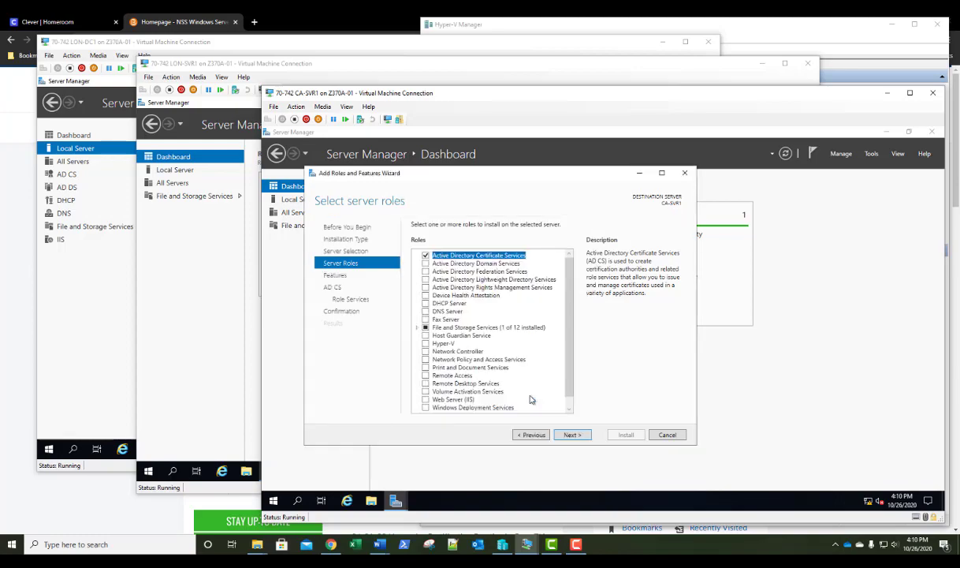
pyautogui.click(571, 436)
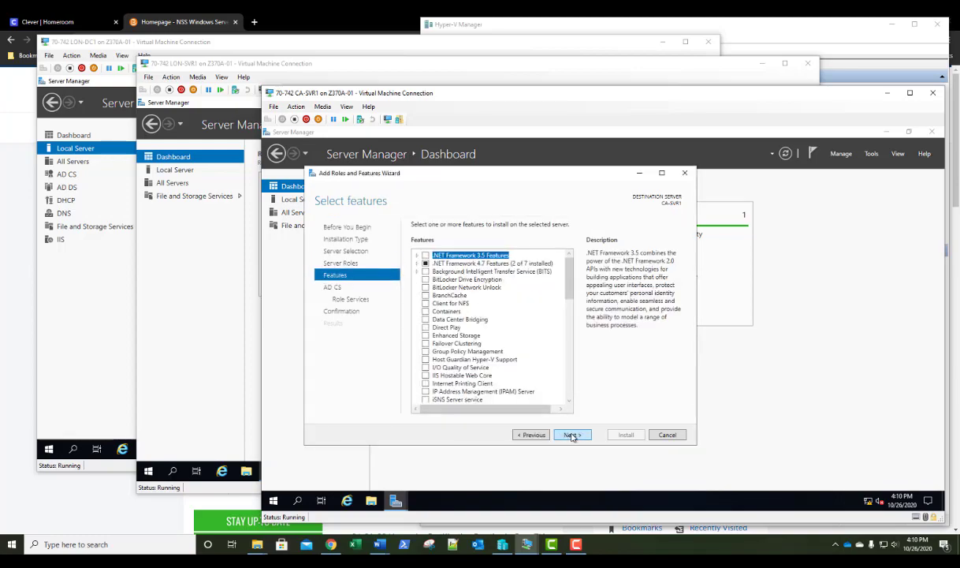
pyautogui.click(572, 436)
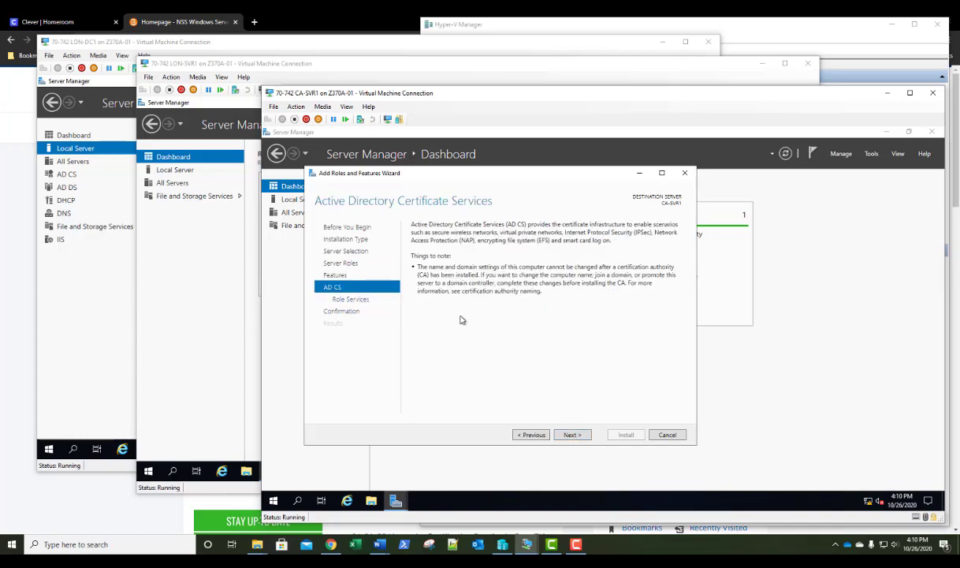
pyautogui.click(572, 436)
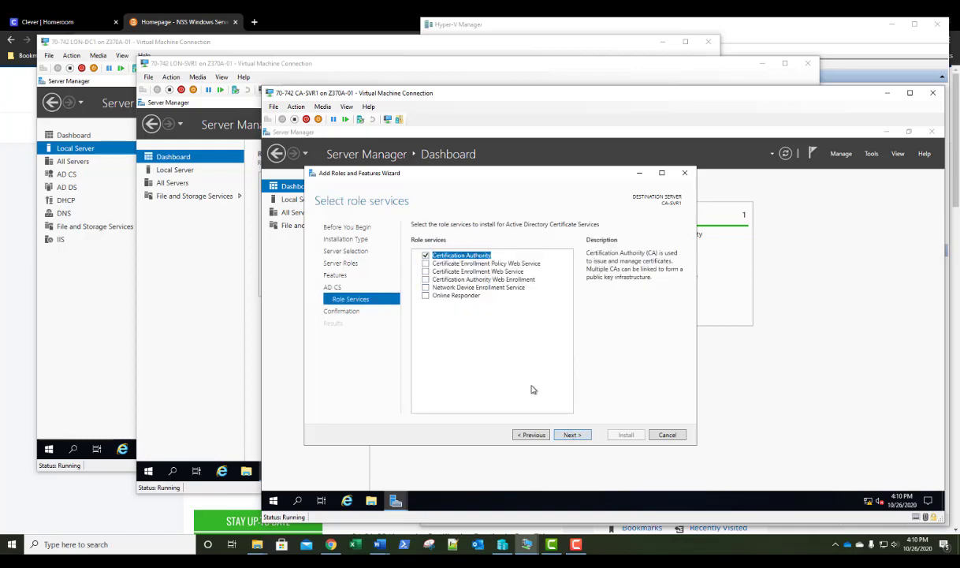
pyautogui.click(573, 435)
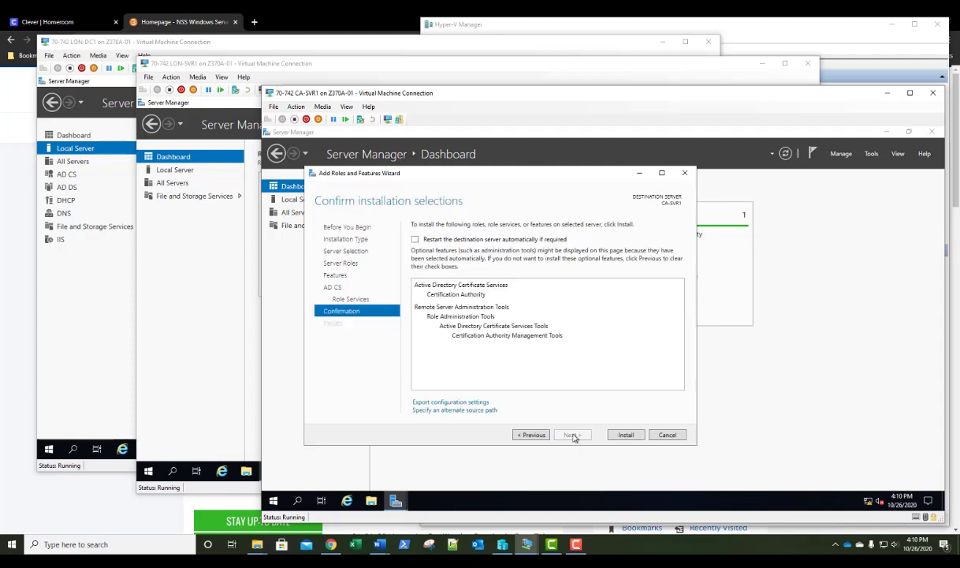
pyautogui.click(624, 434)
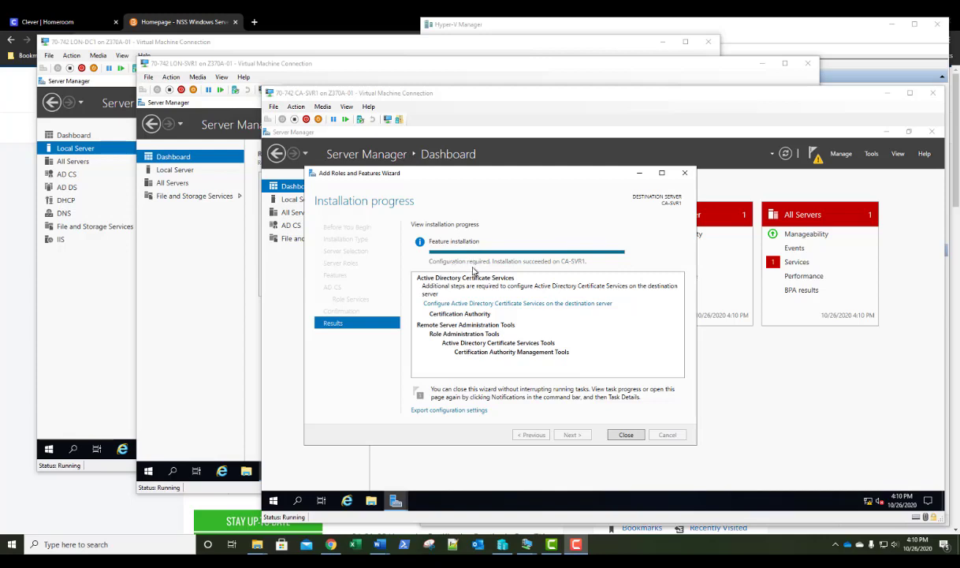
# Launch the AD CS post-deployment configuration on the CA-SVR1 virtual machine
pyautogui.click(550, 275)
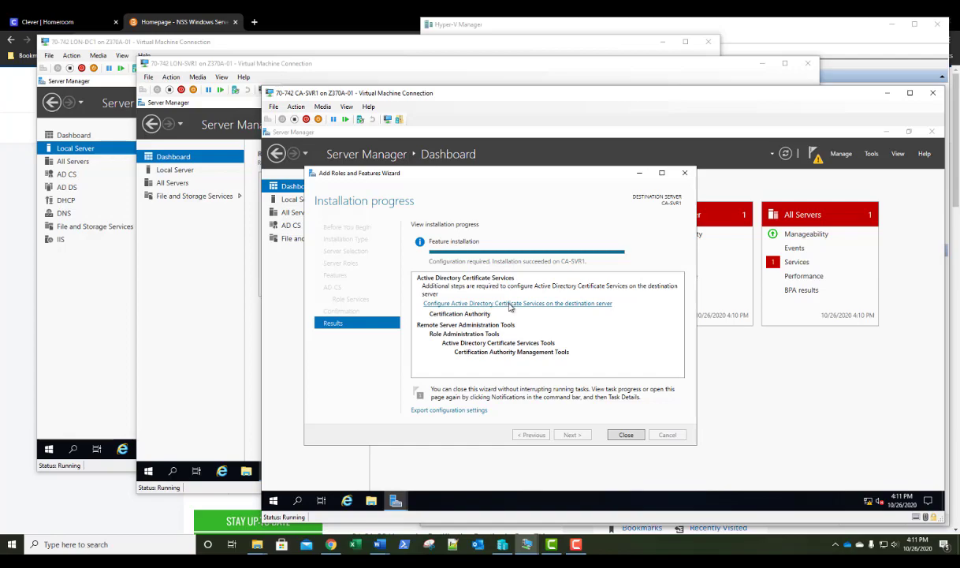
pyautogui.click(510, 304)
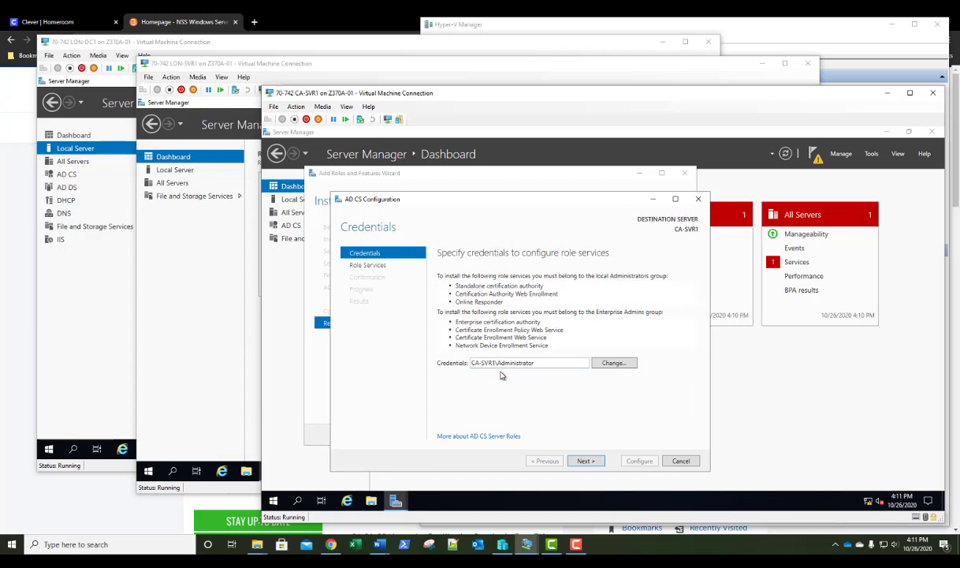
# Accept the Administrator credentials and choose Certification Authority as the role service to configure
pyautogui.click(587, 461)
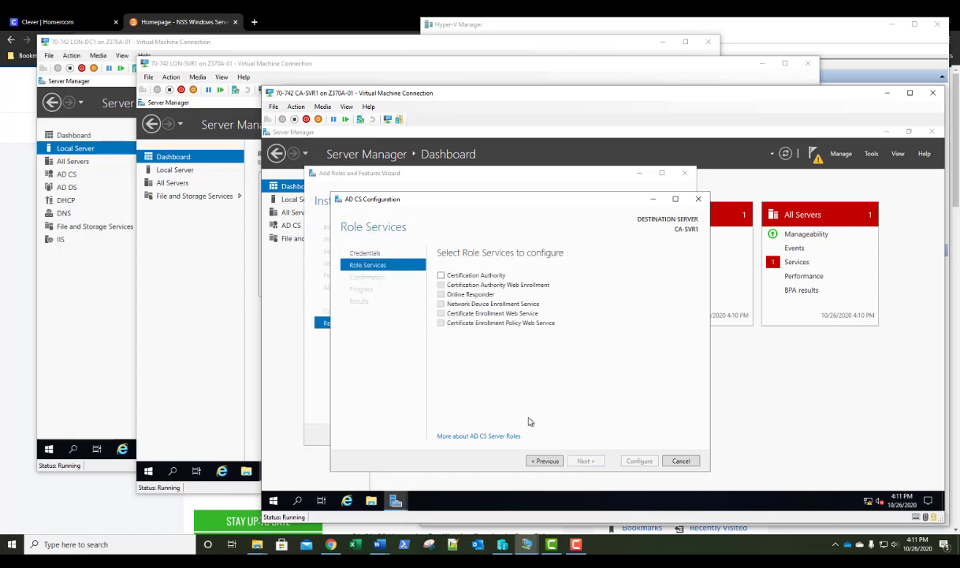
pyautogui.click(442, 276)
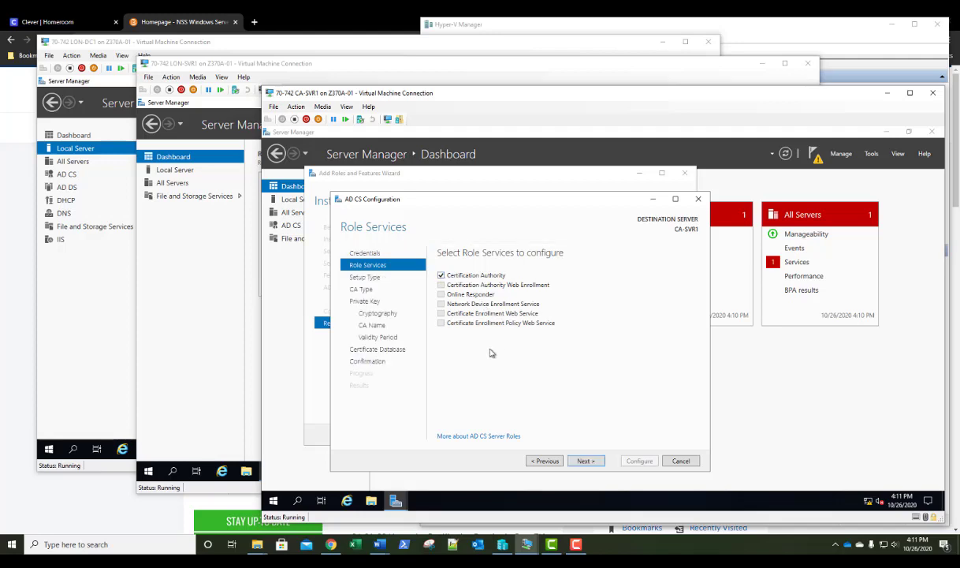
pyautogui.click(585, 461)
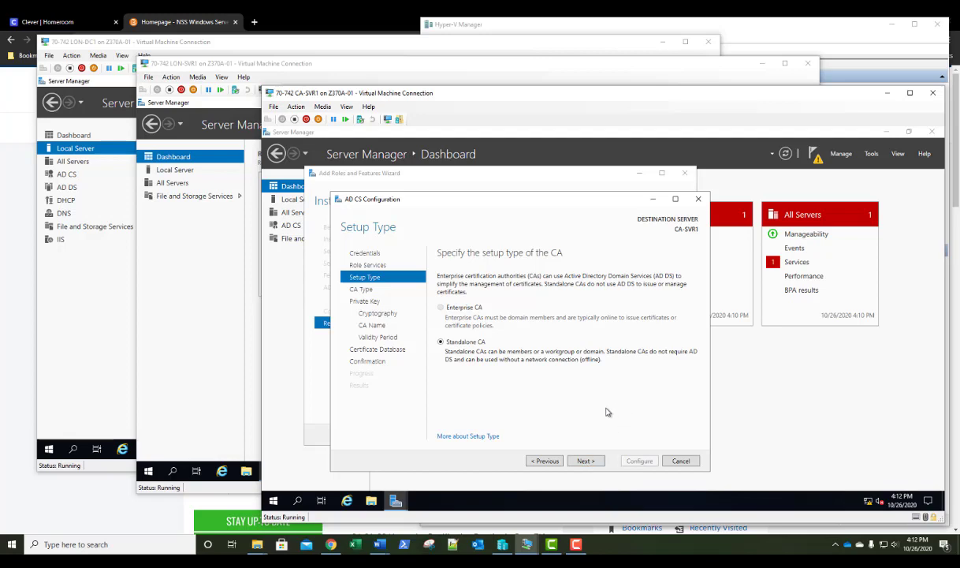
# Set the CA up as a standalone root CA with a new private key
pyautogui.click(585, 462)
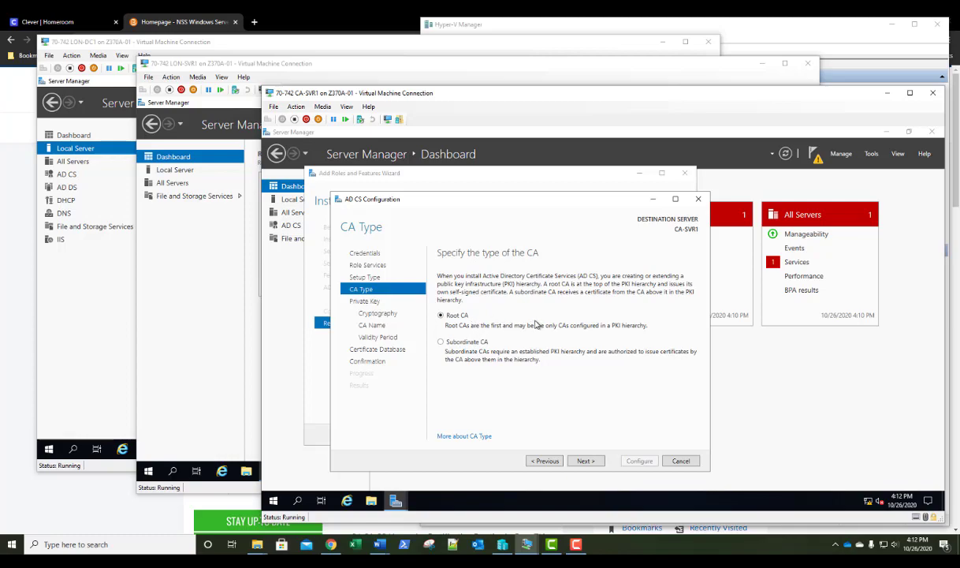
pyautogui.click(586, 461)
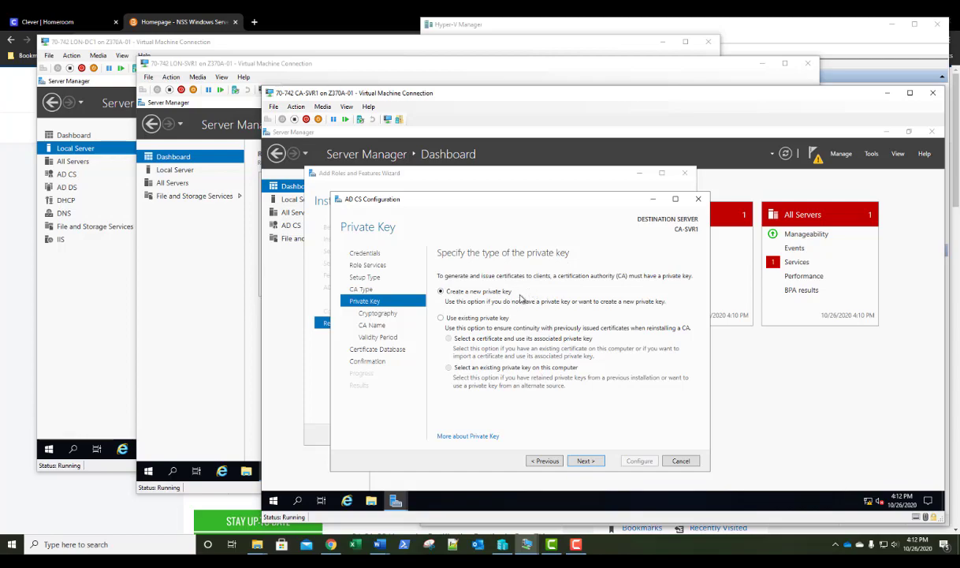
pyautogui.click(584, 464)
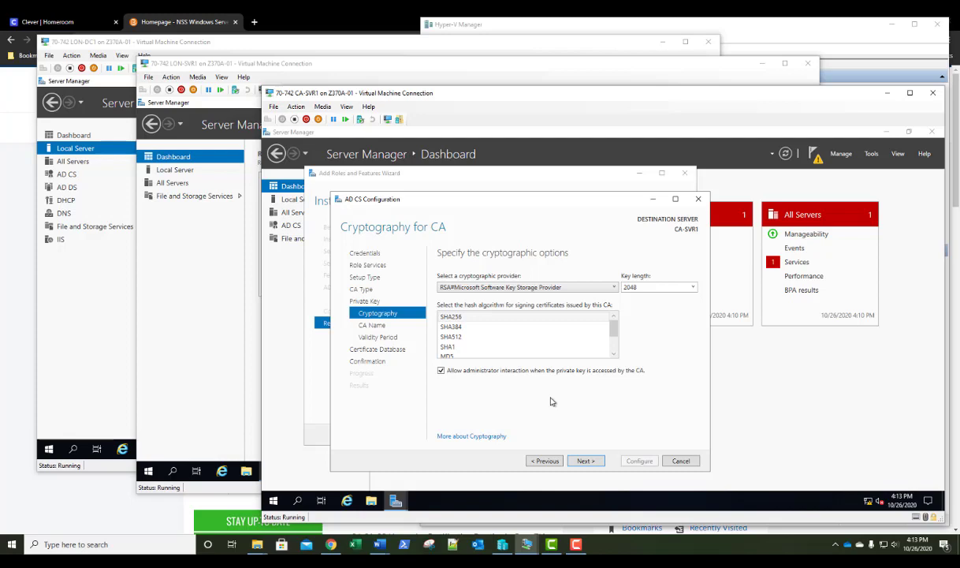
# Raise the CA private key length from 2048 to 4096 bits
pyautogui.click(694, 288)
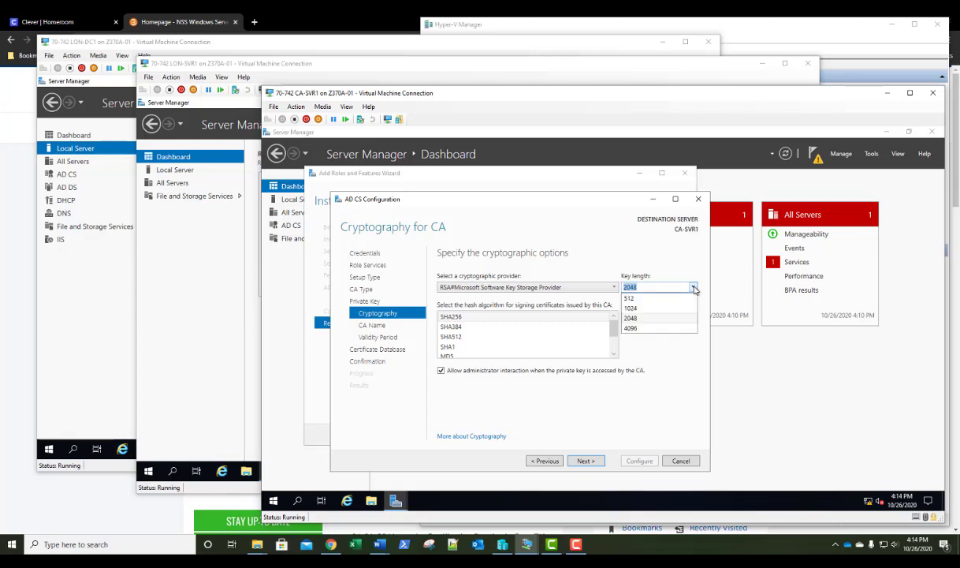
pyautogui.click(640, 328)
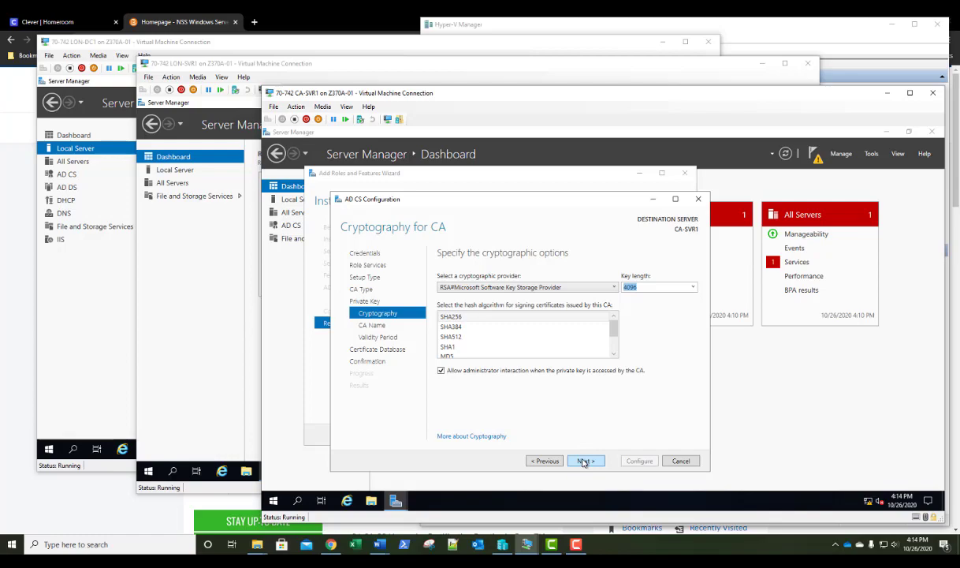
pyautogui.click(583, 462)
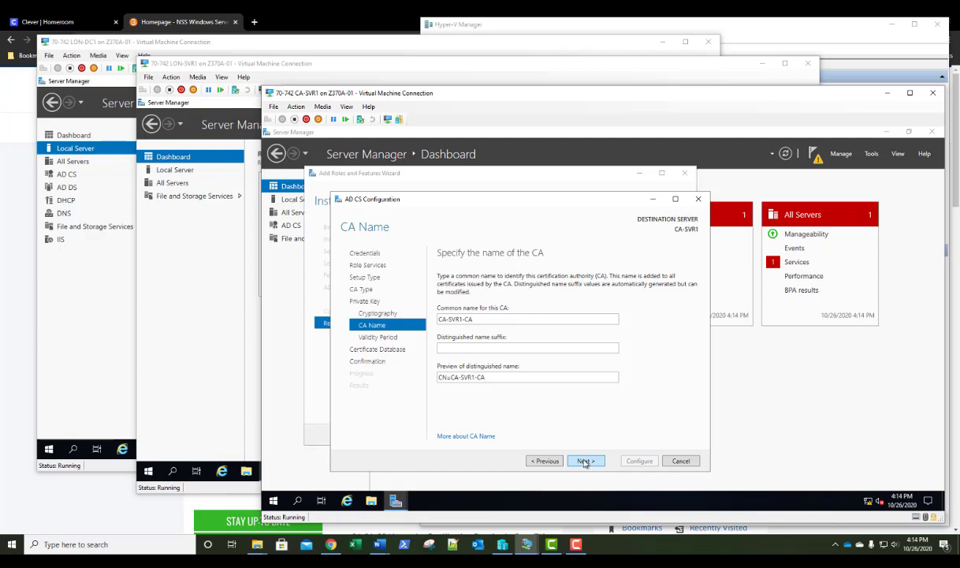
# Keep the CA name CA-SVR1-CA and set the certificate validity to 10 years
pyautogui.click(585, 462)
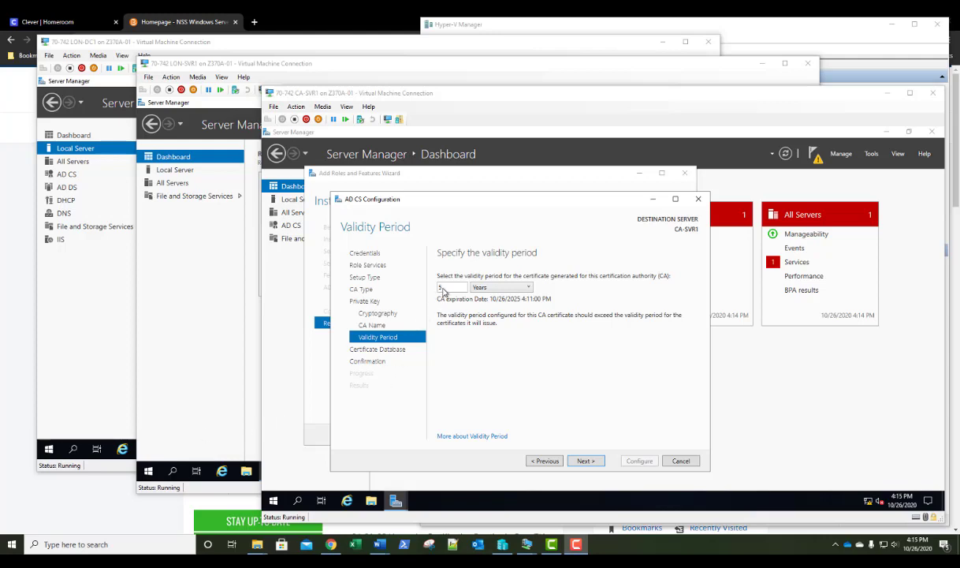
pyautogui.doubleClick(444, 288)
pyautogui.write('10')
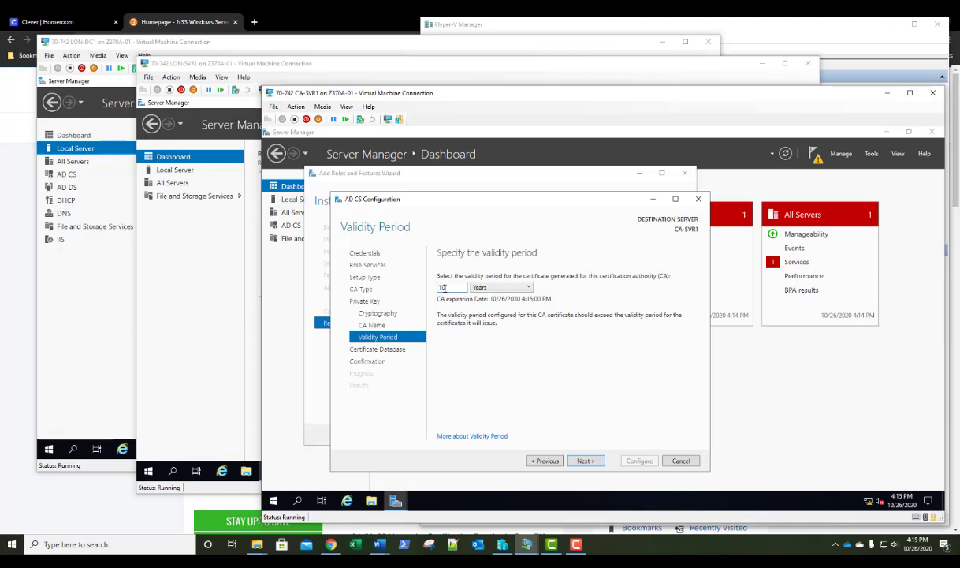
pyautogui.click(580, 462)
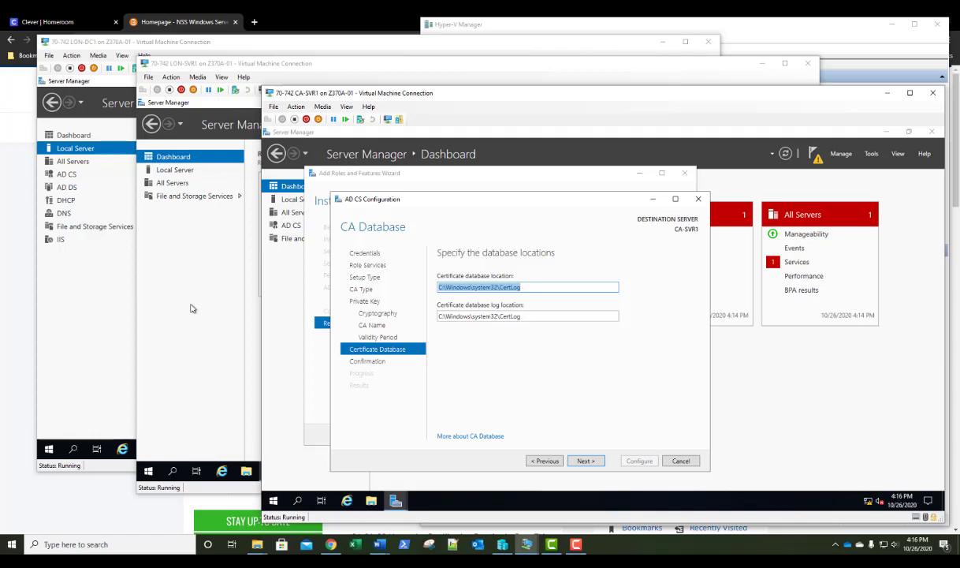
# Keep the default CertLog database locations, apply the CA configuration, and close the results
pyautogui.click(592, 460)
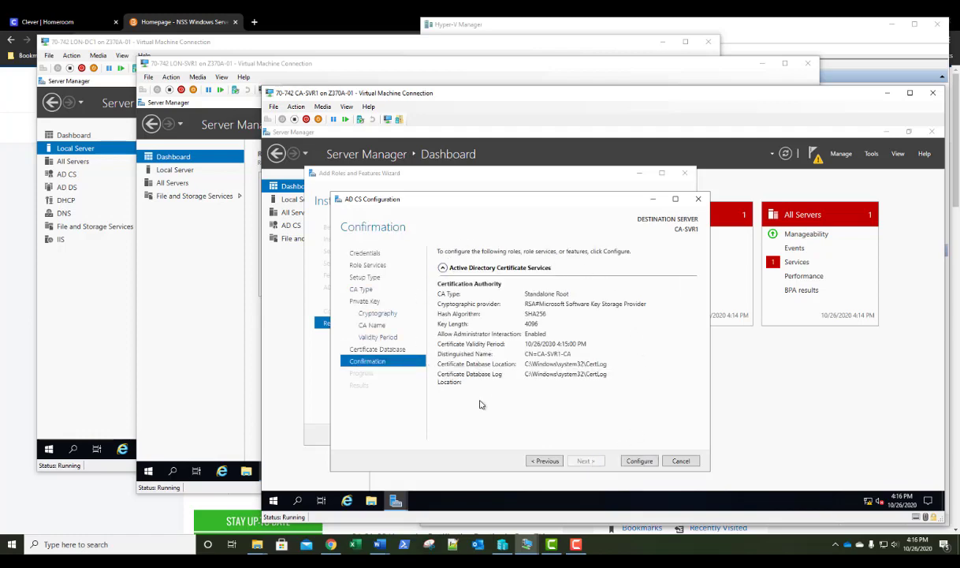
pyautogui.click(639, 462)
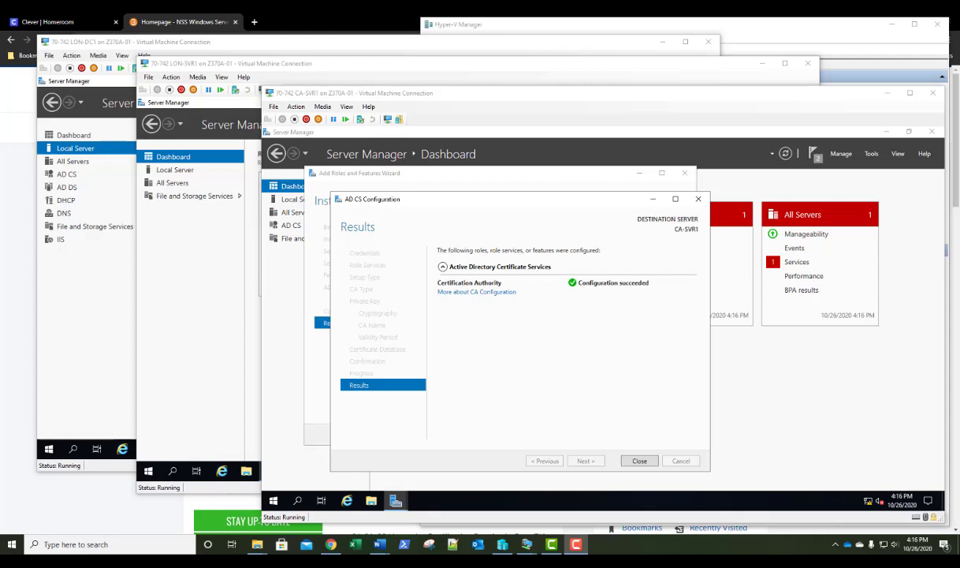
pyautogui.click(639, 461)
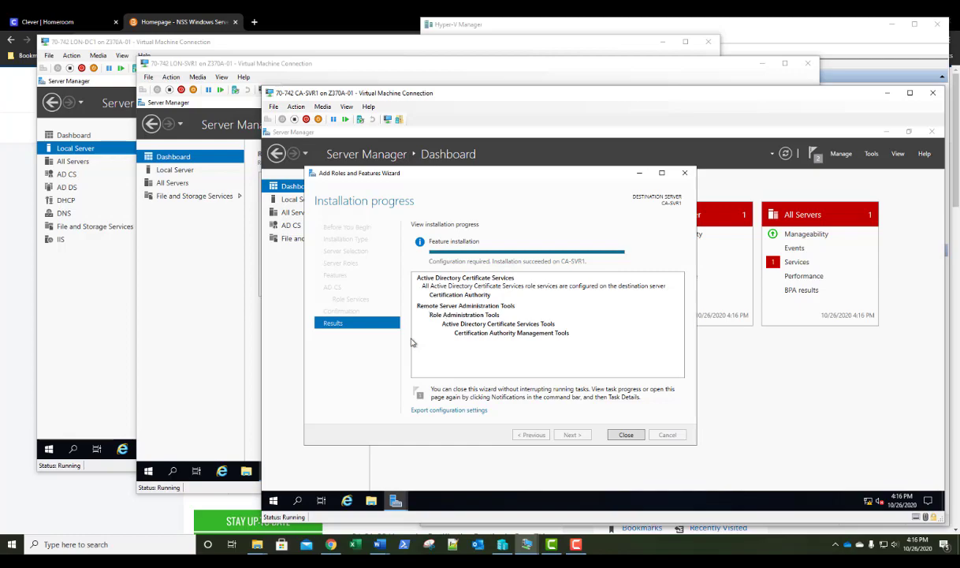
# Close the role installation wizard and switch to the LON-DC1 virtual machine
pyautogui.click(626, 435)
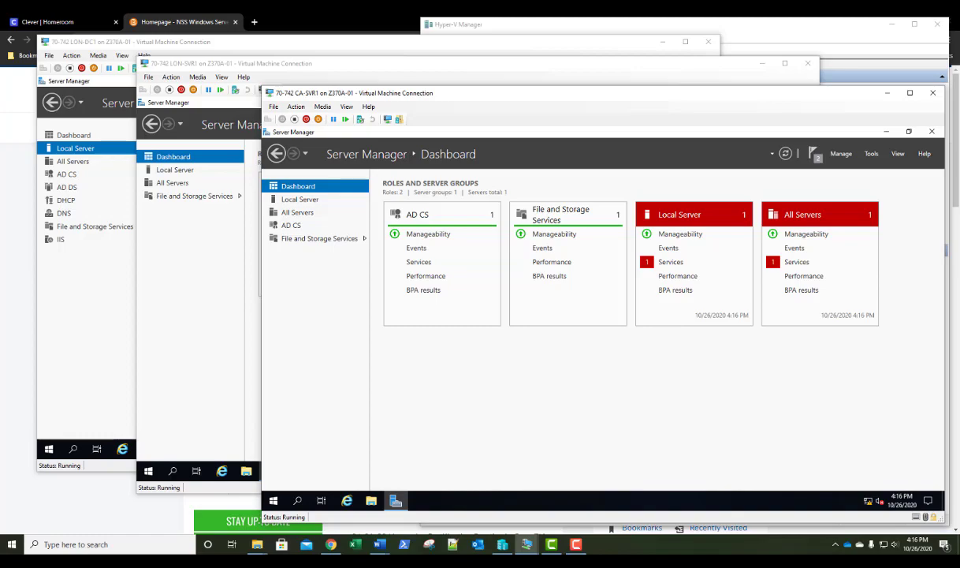
pyautogui.click(199, 42)
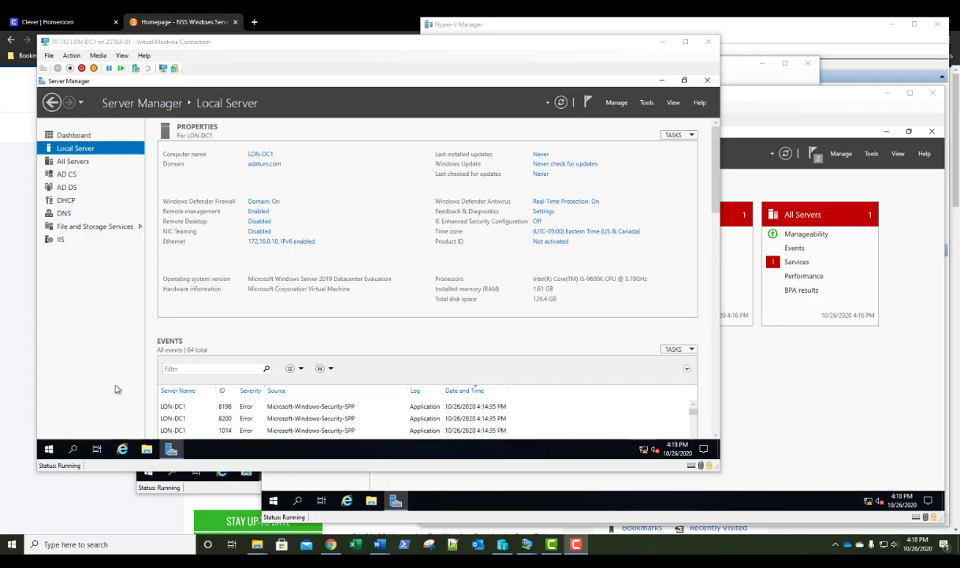
# Run 'cmd' from the Run prompt on LON-DC1 to get an administrator Command Prompt
pyautogui.rightClick(49, 451)
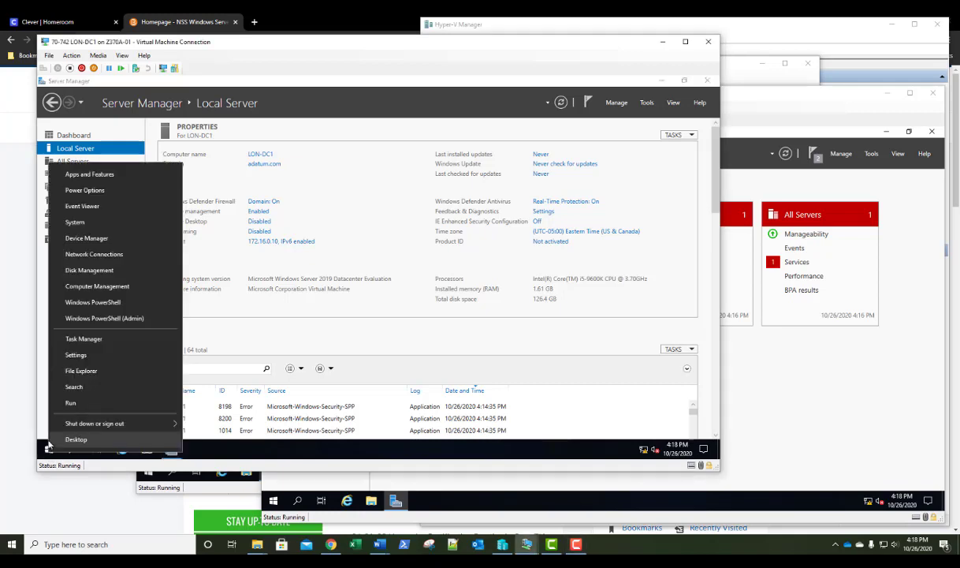
pyautogui.click(70, 404)
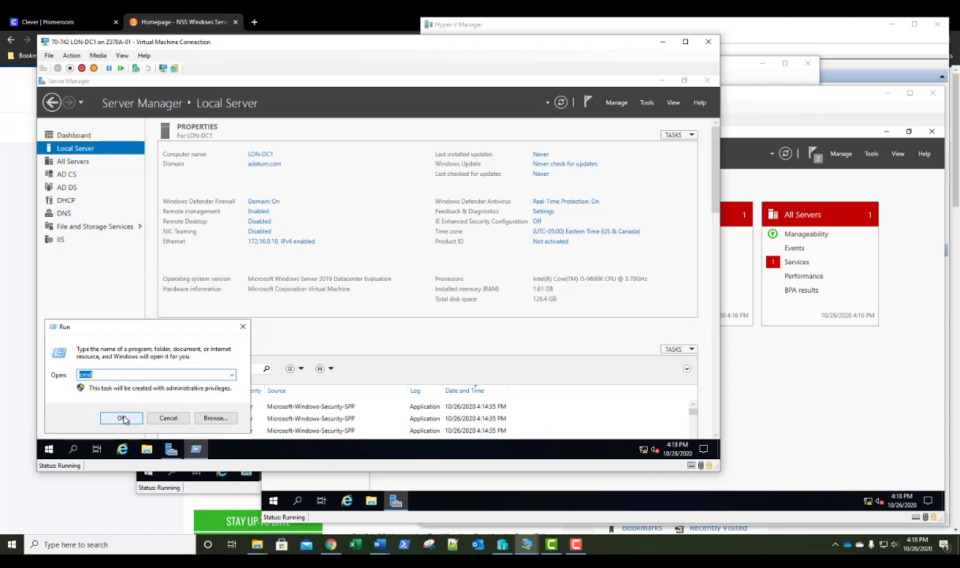
pyautogui.click(121, 417)
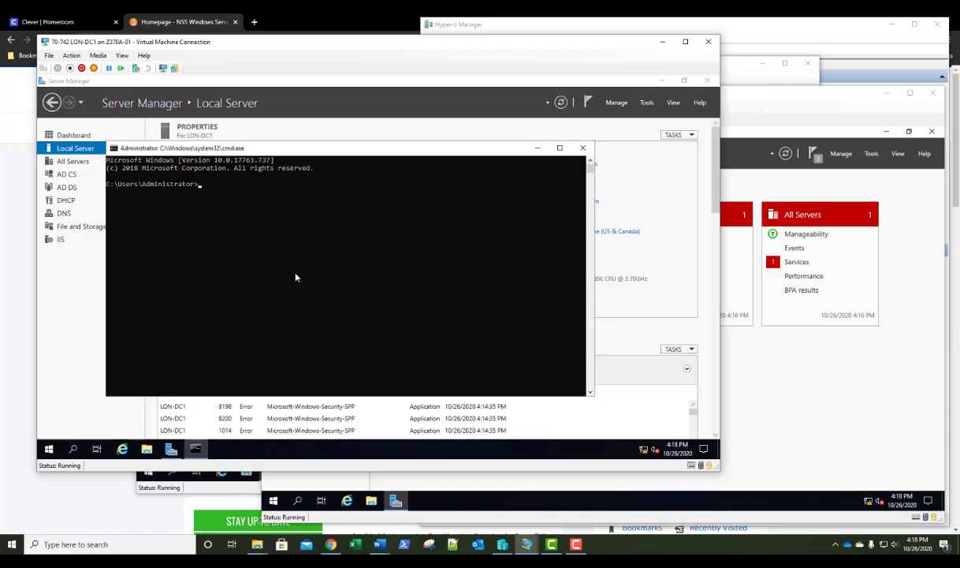
# Add CRLF_REVCHECK_IGNORE_OFFLINE to the CA's CRLFlags with certutil -setreg, changing 2 to a
pyautogui.write('certutil -setreg ca\\CRLFlags +')
pyautogui.write('CRLF_')
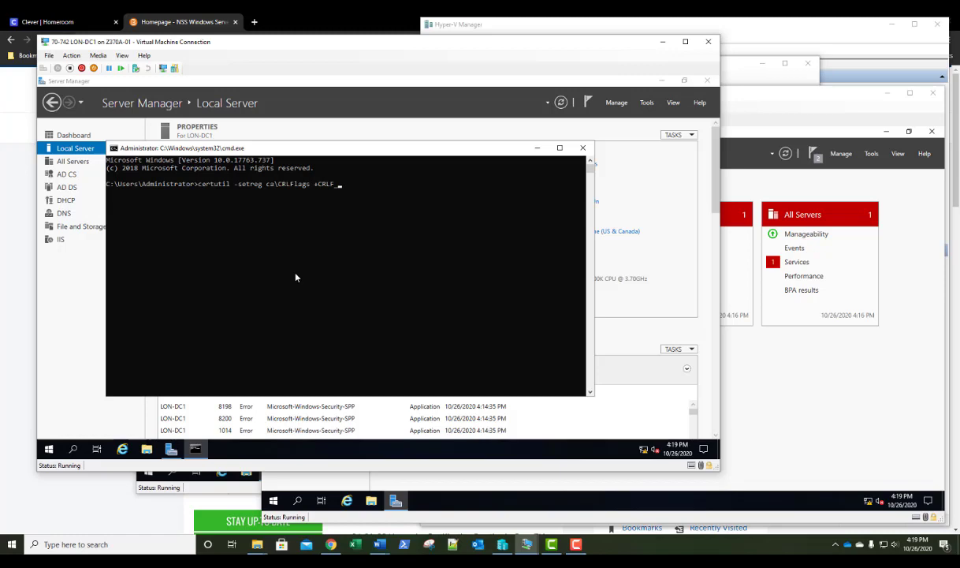
pyautogui.write(' REVCHECK_ IGNORE_ OFFLINE')
pyautogui.press('Return')
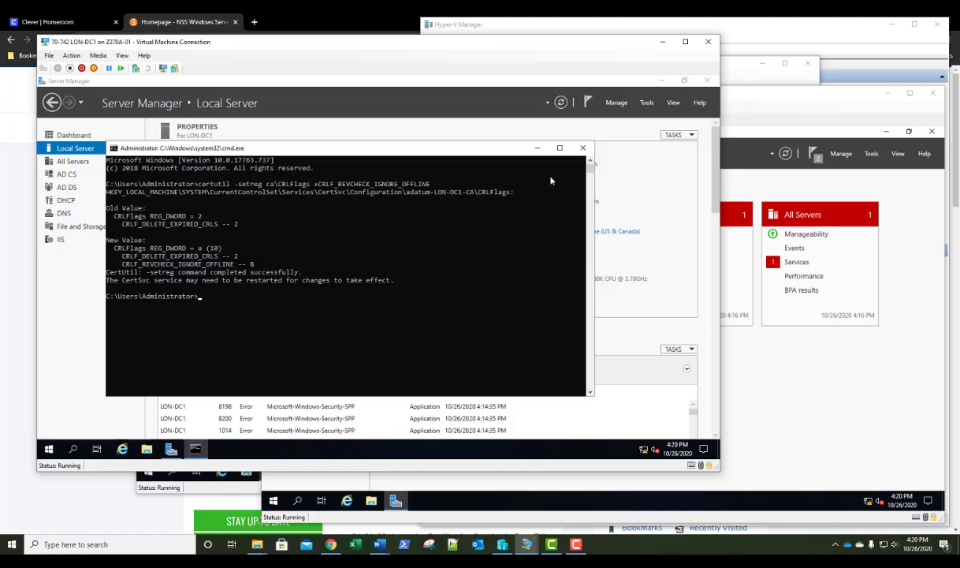
# Close Command Prompt and launch the Certification Authority console on LON-DC1
pyautogui.click(582, 148)
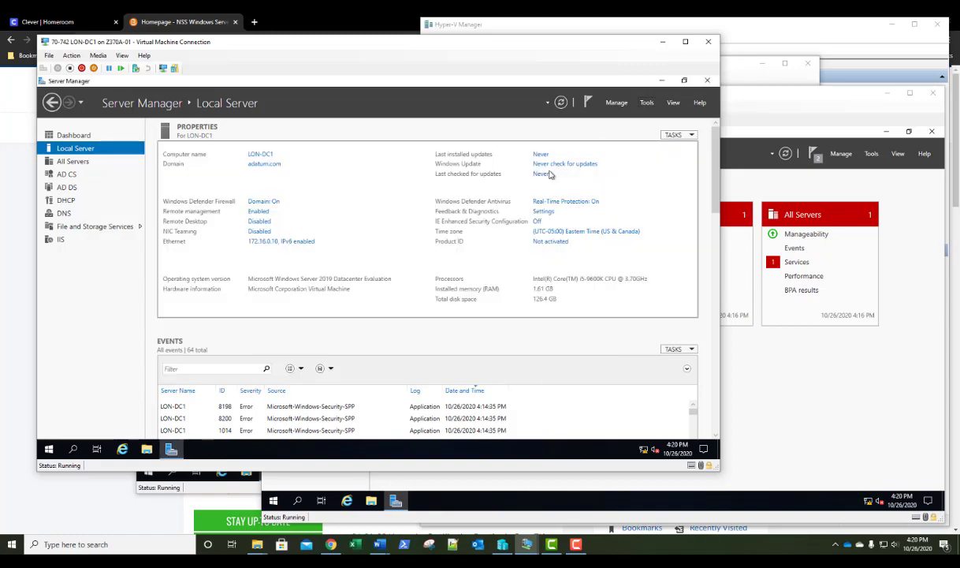
pyautogui.click(646, 104)
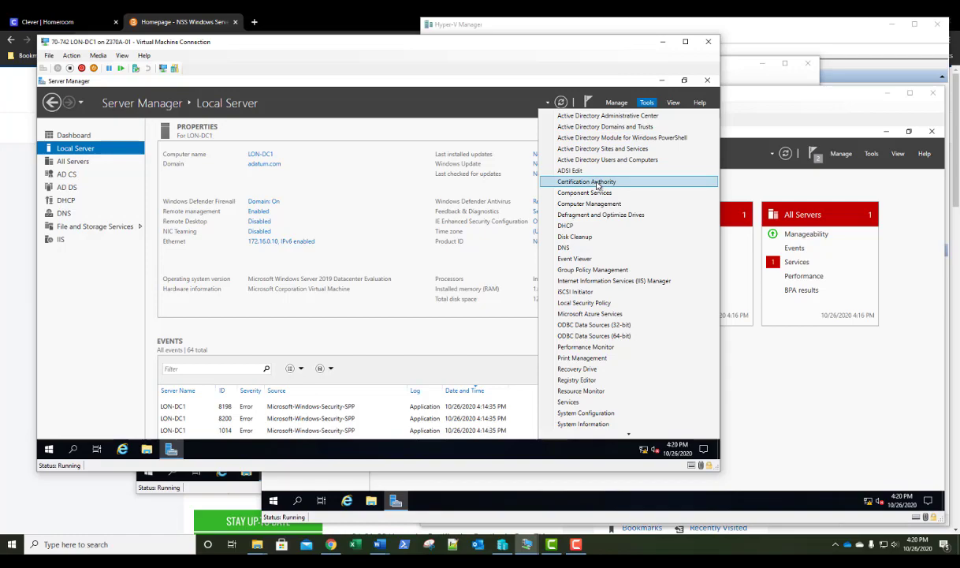
pyautogui.click(598, 183)
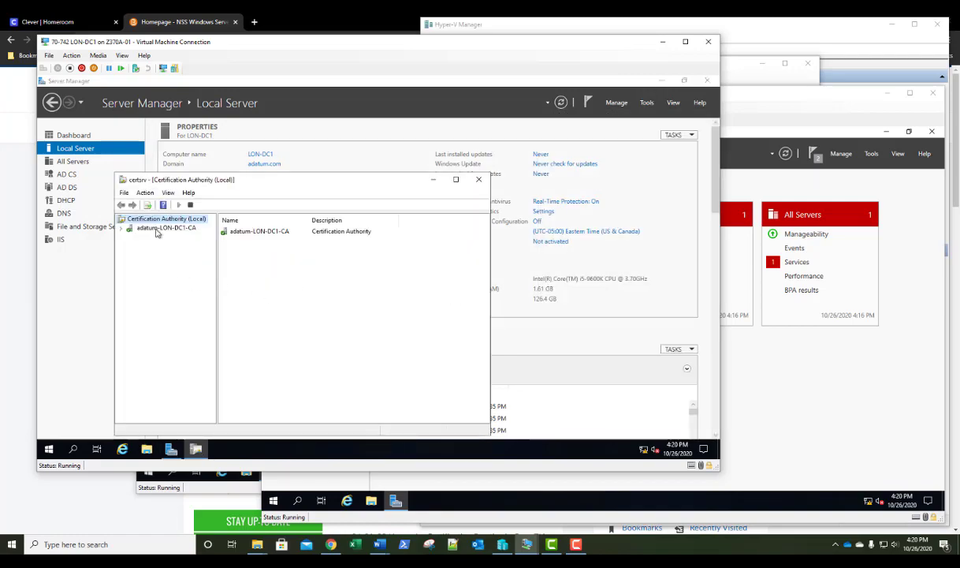
# Stop and restart adatum-LON-DC1-CA's certificate services, then bring LON-SVR1 to the front
pyautogui.rightClick(157, 230)
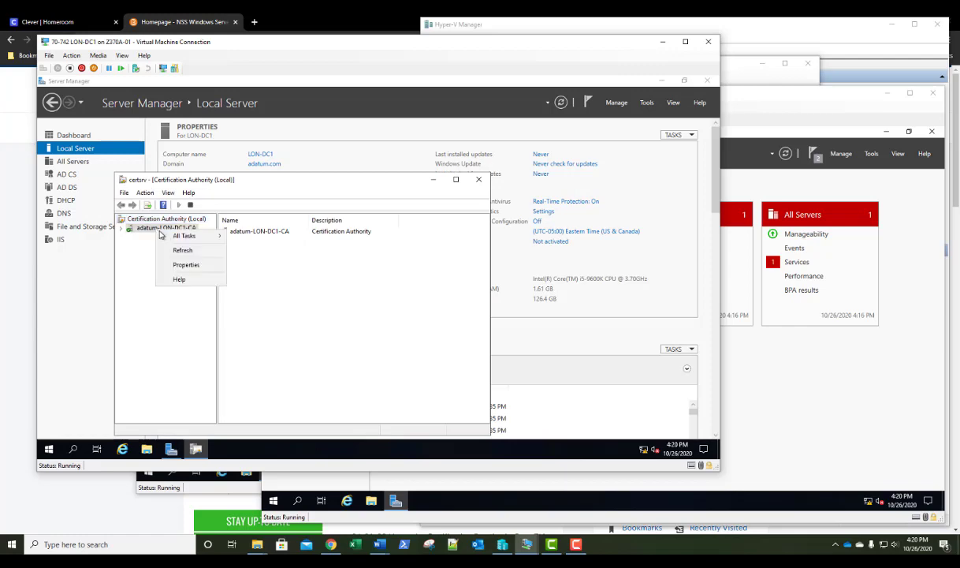
pyautogui.moveTo(180, 239)
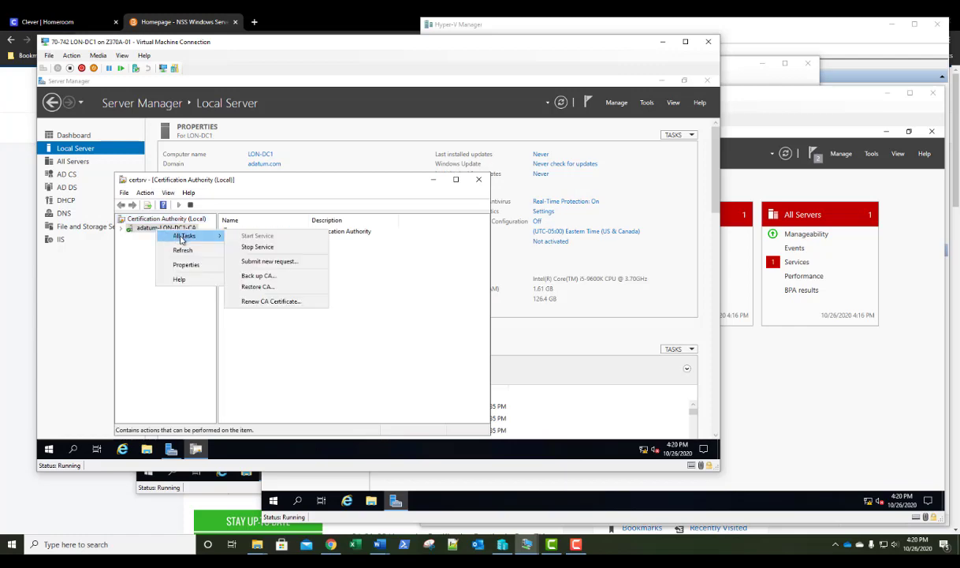
pyautogui.click(247, 249)
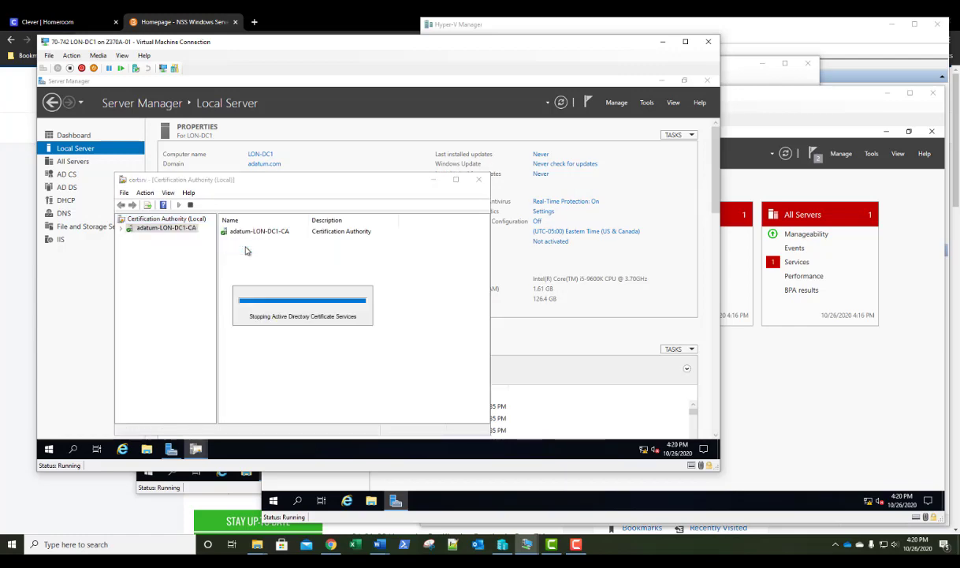
pyautogui.rightClick(165, 229)
pyautogui.moveTo(207, 234)
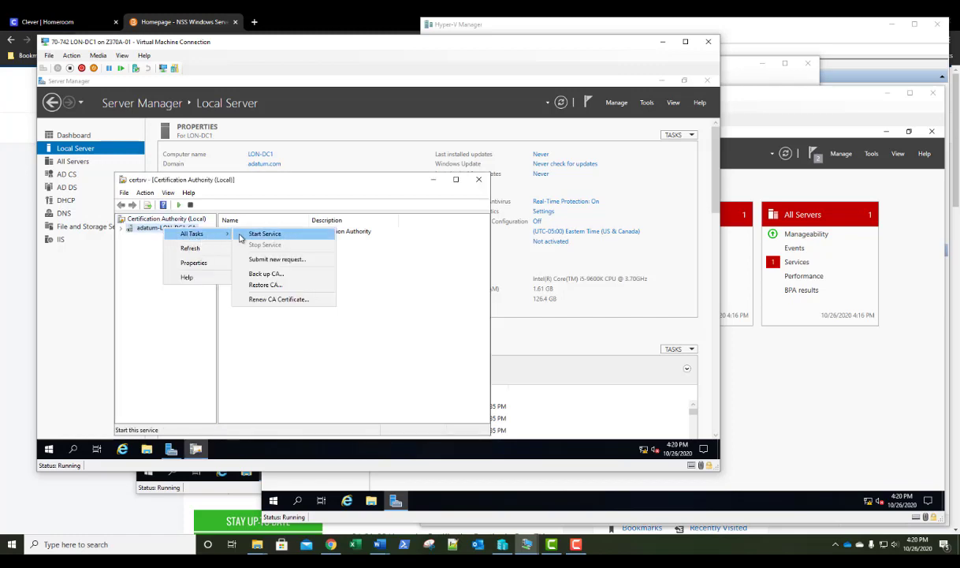
pyautogui.click(241, 235)
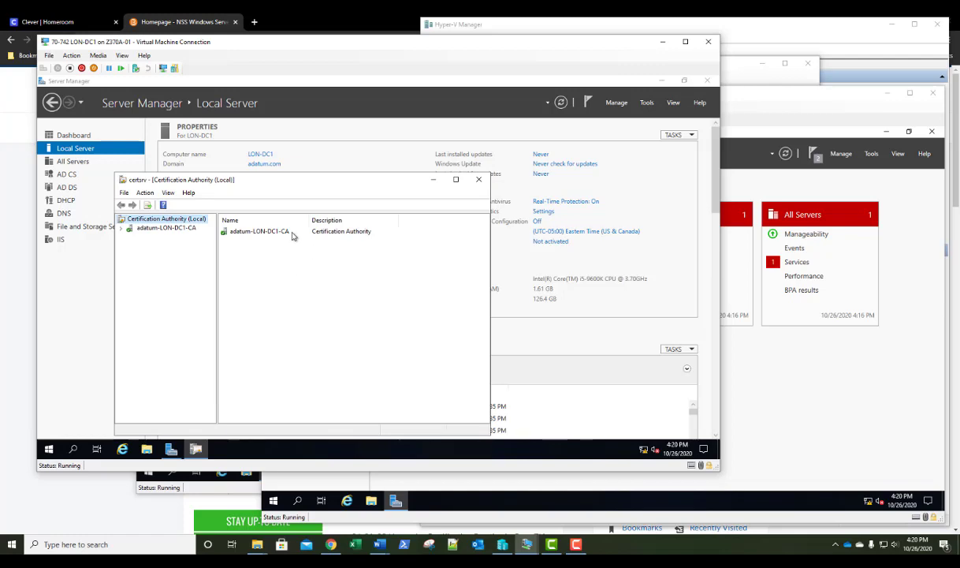
pyautogui.click(732, 71)
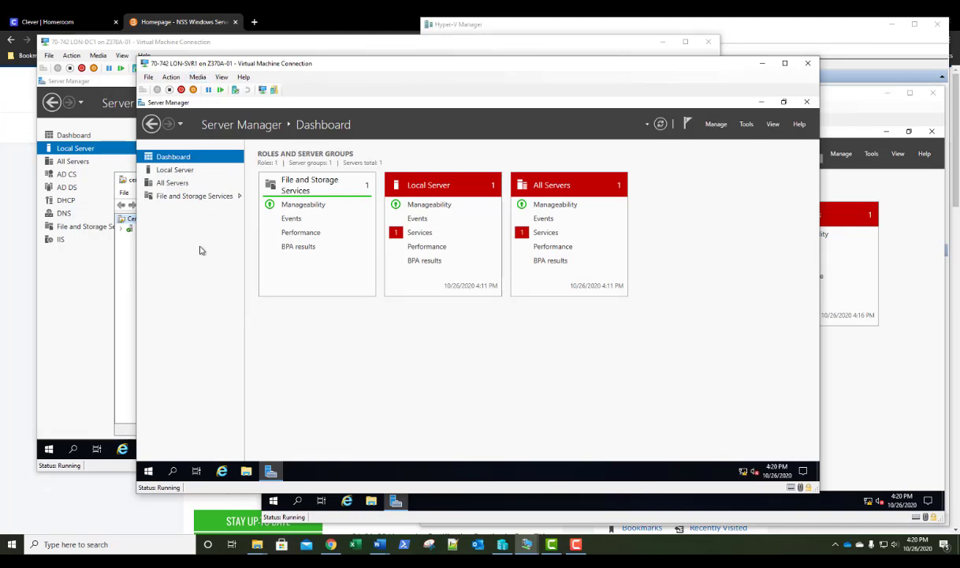
# Add the Active Directory Certificate Services role with its management tools for LON-SVR1
pyautogui.click(716, 124)
pyautogui.click(723, 138)
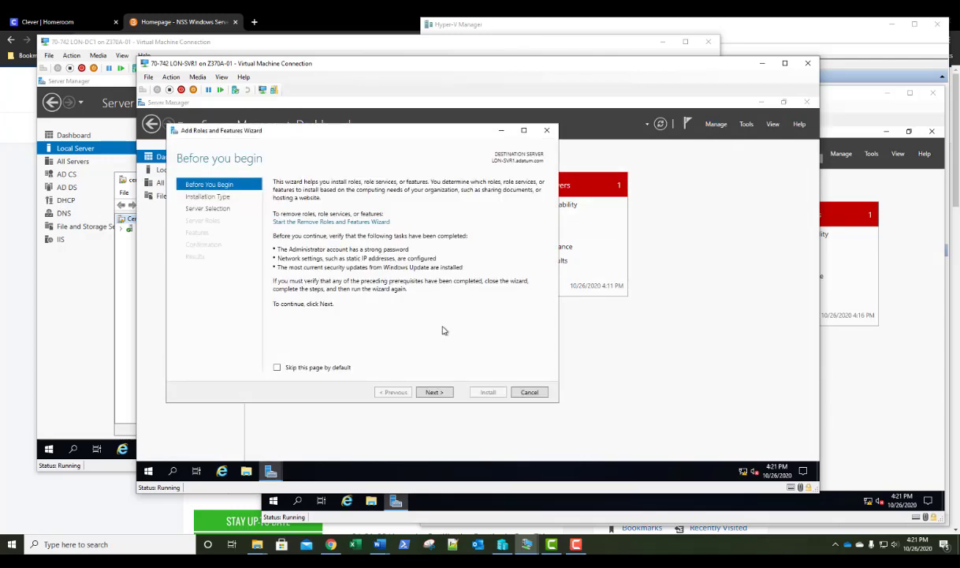
pyautogui.click(436, 392)
pyautogui.click(436, 392)
pyautogui.click(435, 392)
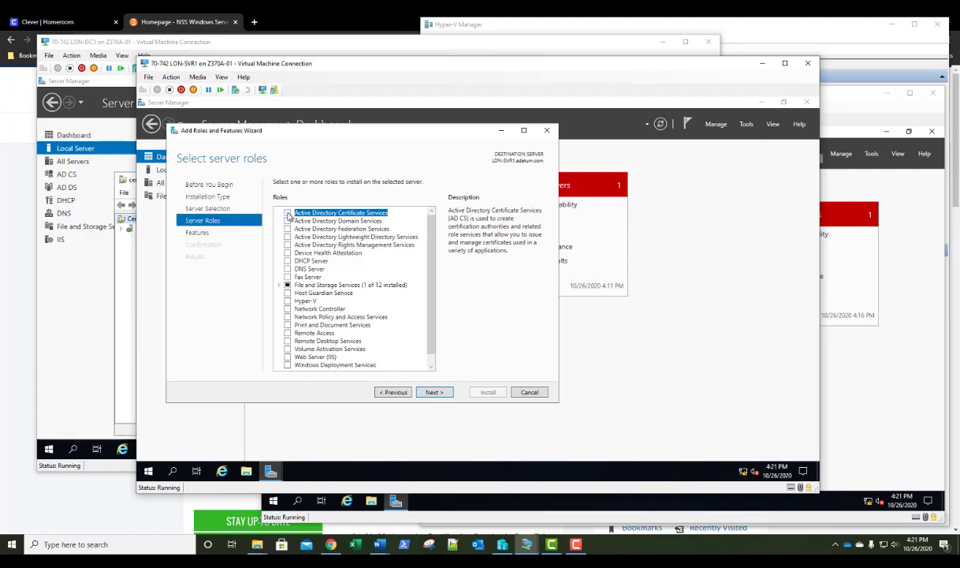
pyautogui.click(287, 214)
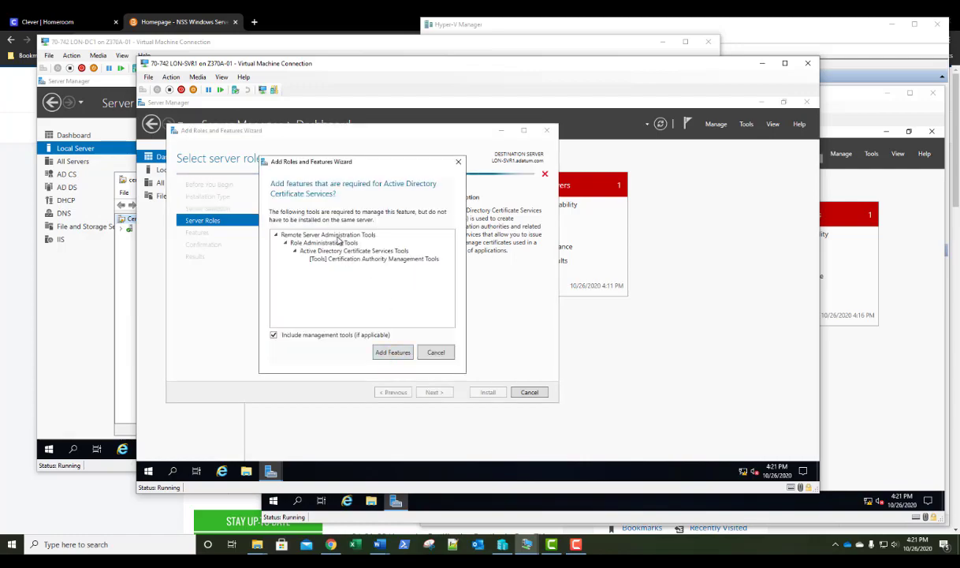
pyautogui.click(389, 354)
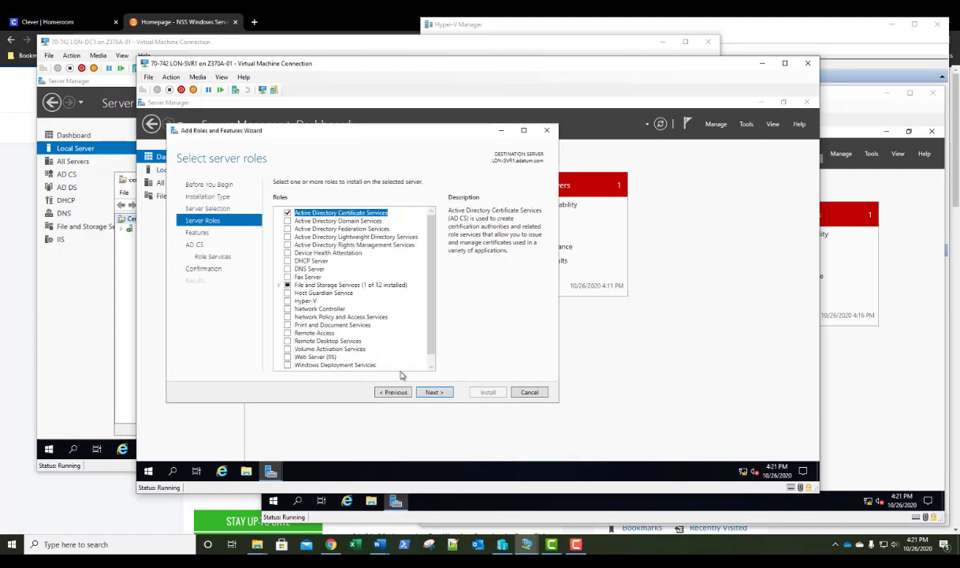
# Install the Certification Authority role service with no extra features and start its configuration
pyautogui.click(428, 393)
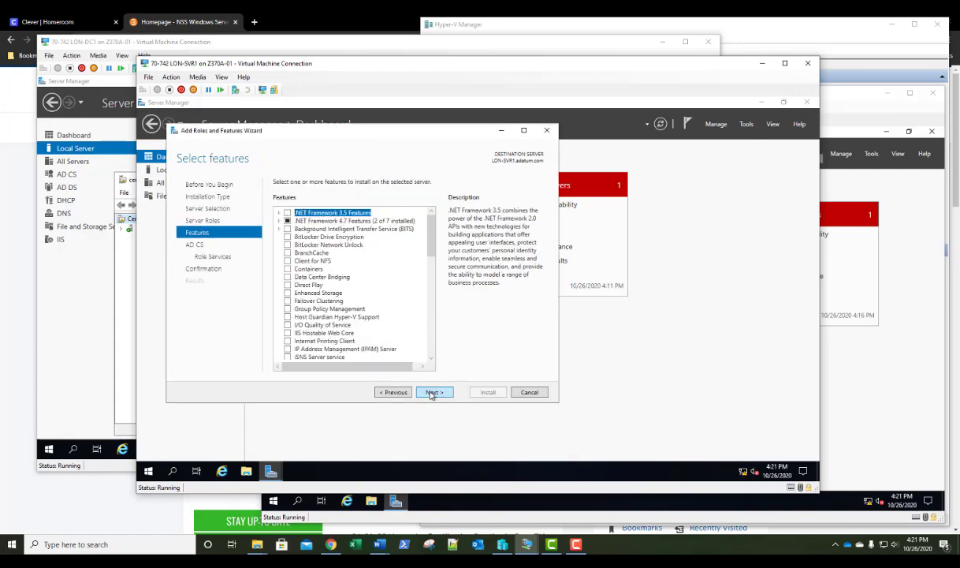
pyautogui.click(432, 393)
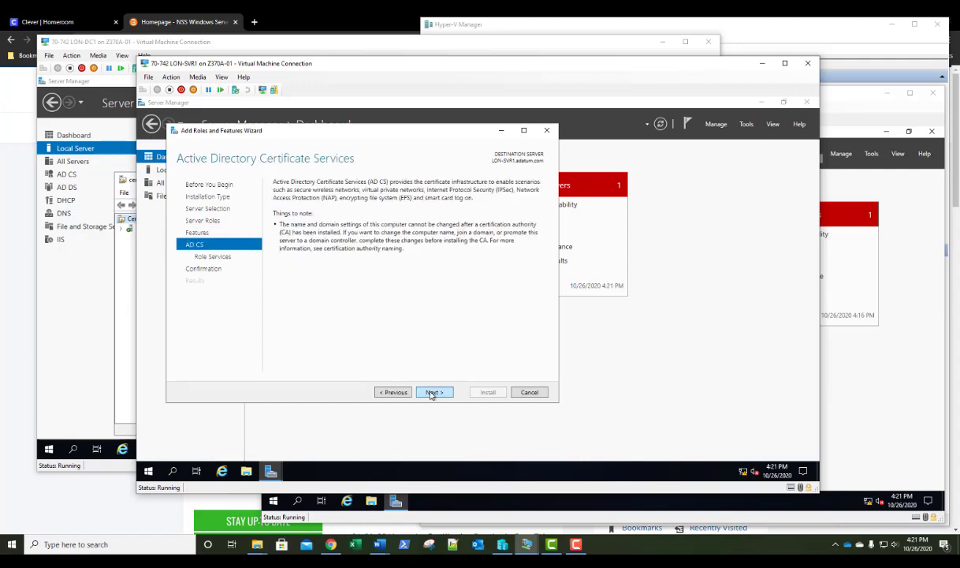
pyautogui.click(432, 394)
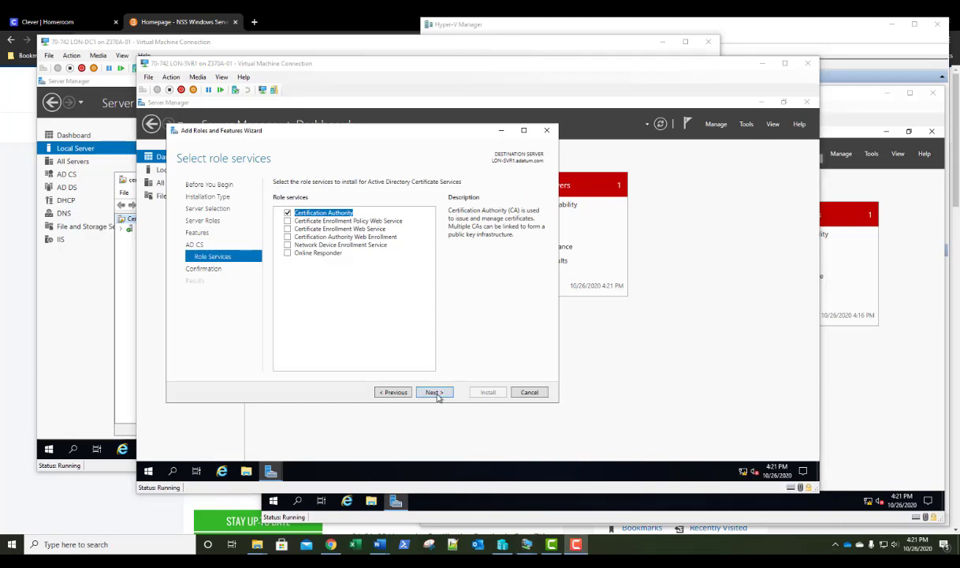
pyautogui.click(434, 393)
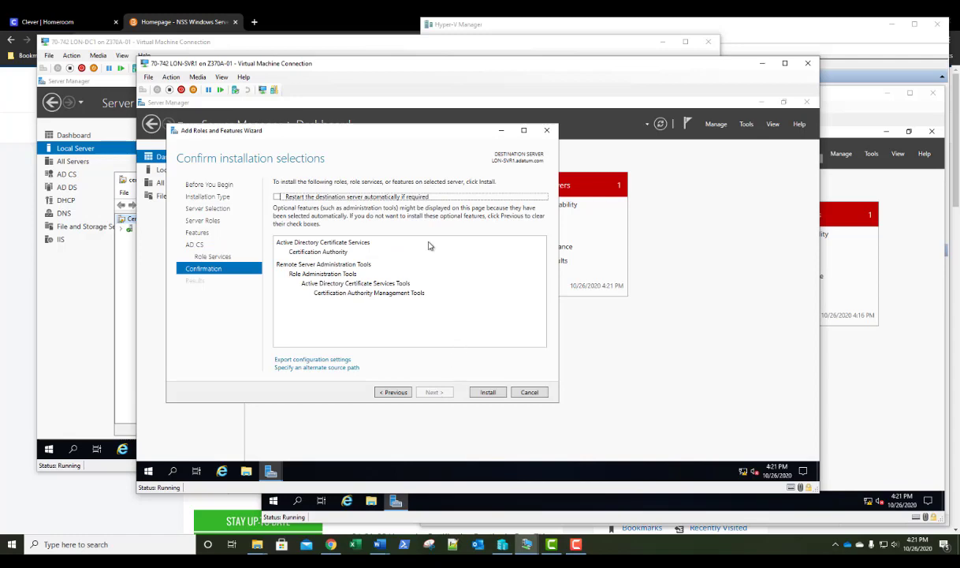
pyautogui.click(486, 391)
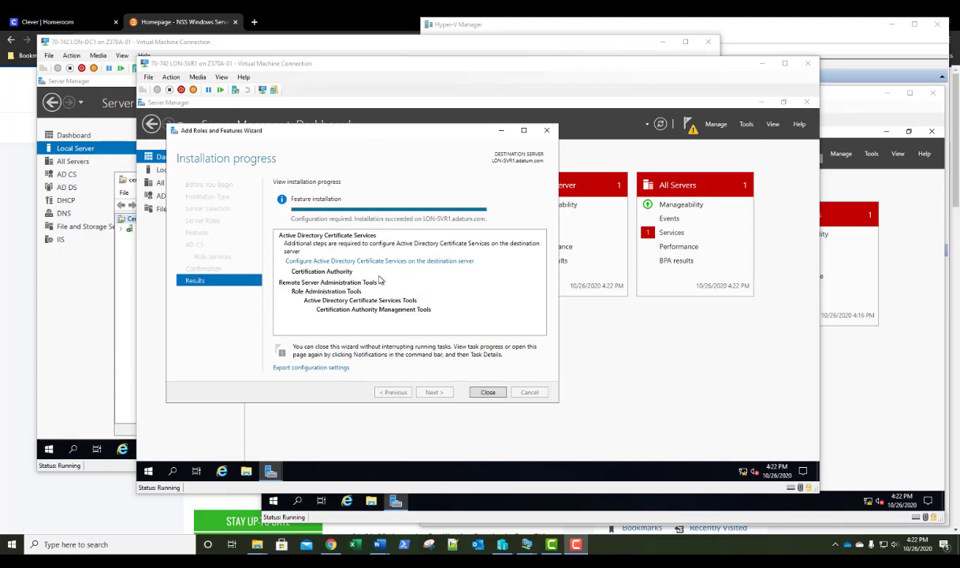
pyautogui.click(354, 261)
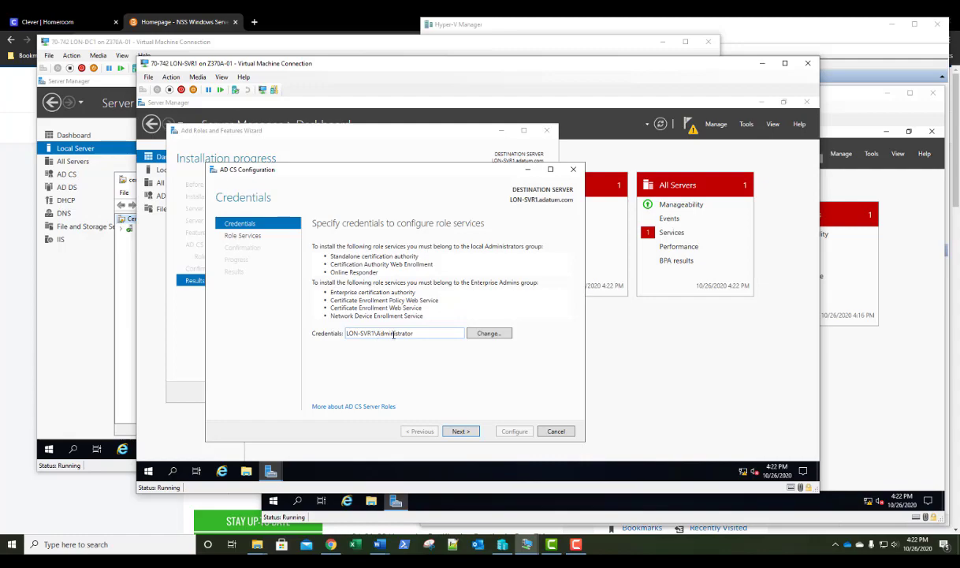
# Run the AD CS configuration as the adatum domain administrator, entering its password
pyautogui.click(480, 335)
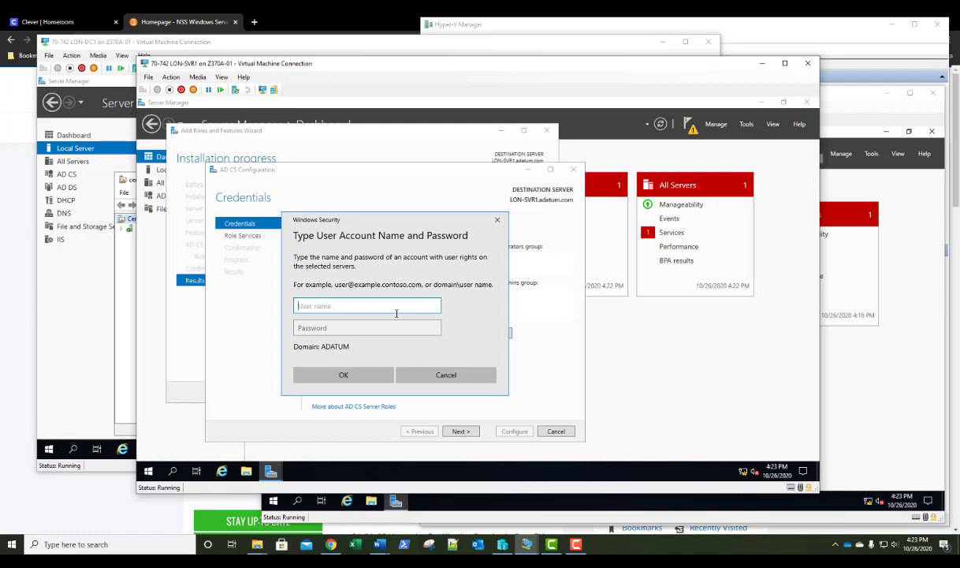
pyautogui.write('adatum\\administrator')
pyautogui.press('Tab')
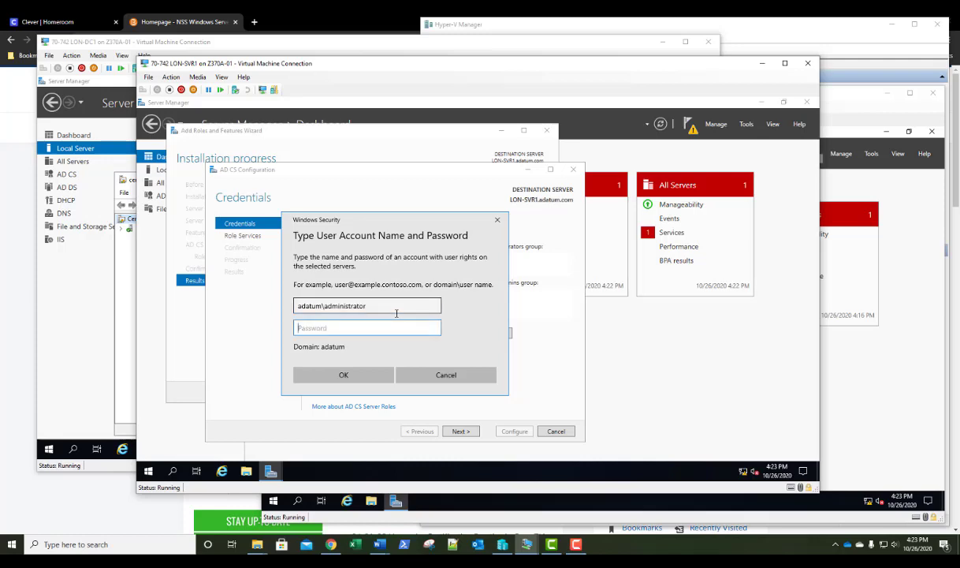
pyautogui.write('Pa$$w0rd')
pyautogui.press('Return')
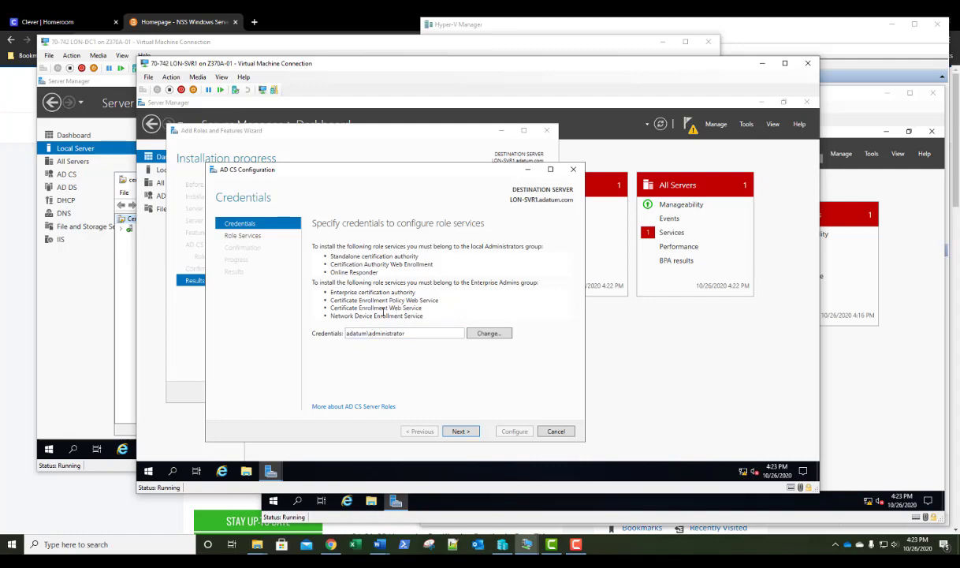
pyautogui.click(460, 432)
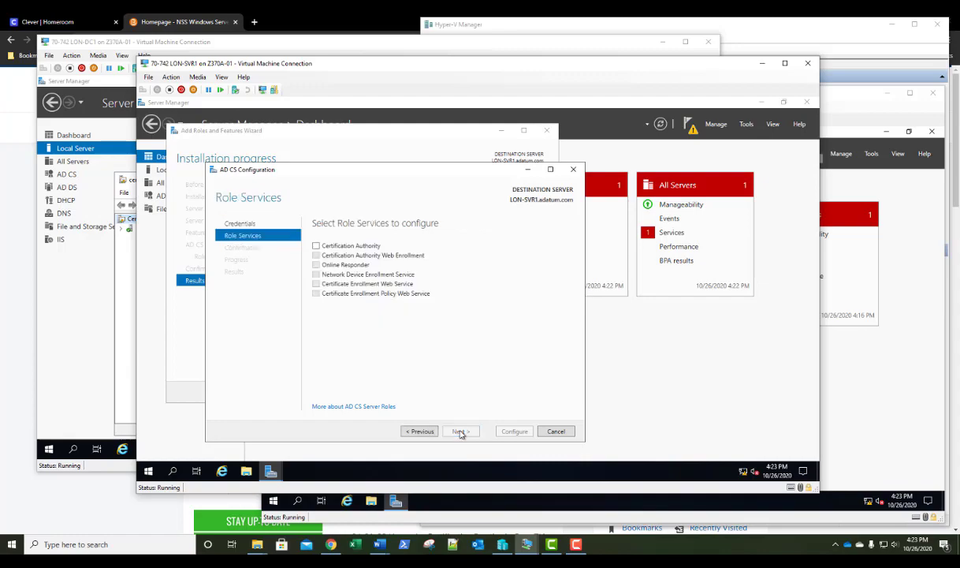
# Configure Certification Authority as an Enterprise Subordinate CA with a new private key
pyautogui.click(316, 246)
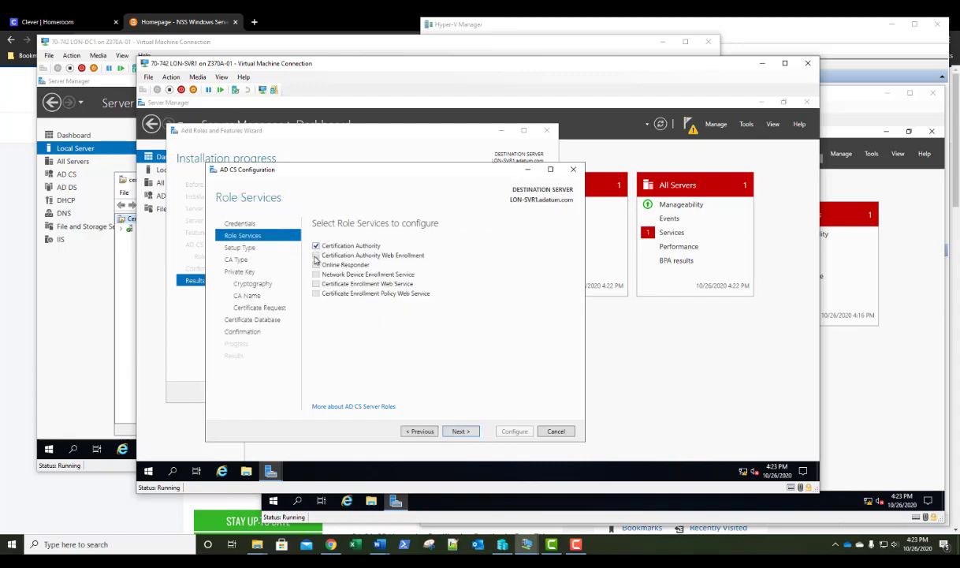
pyautogui.click(461, 431)
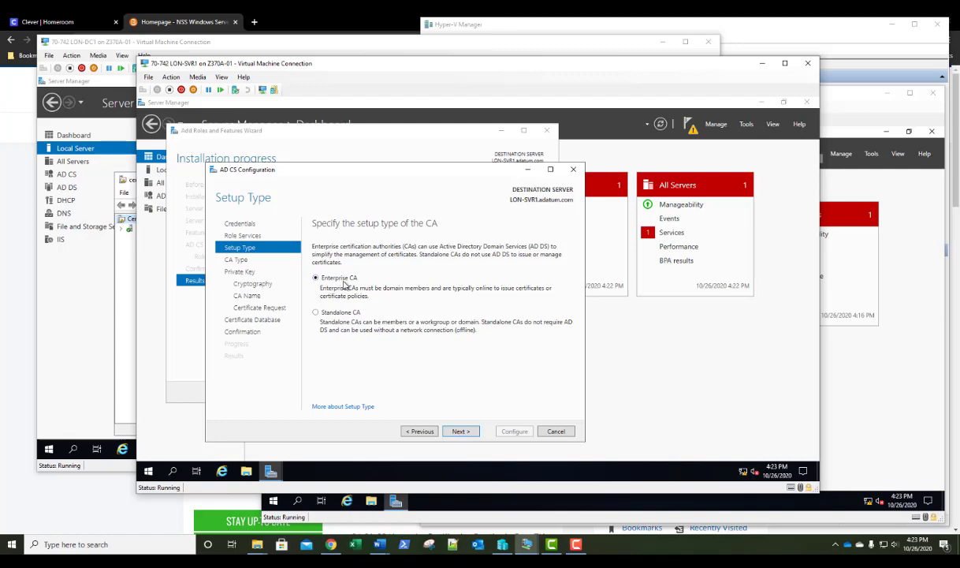
pyautogui.click(457, 432)
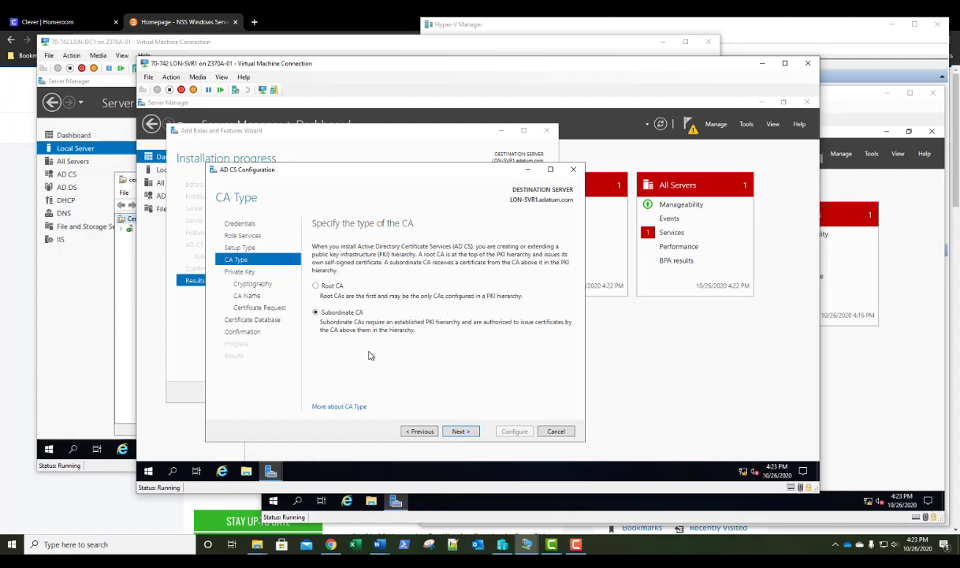
pyautogui.click(464, 434)
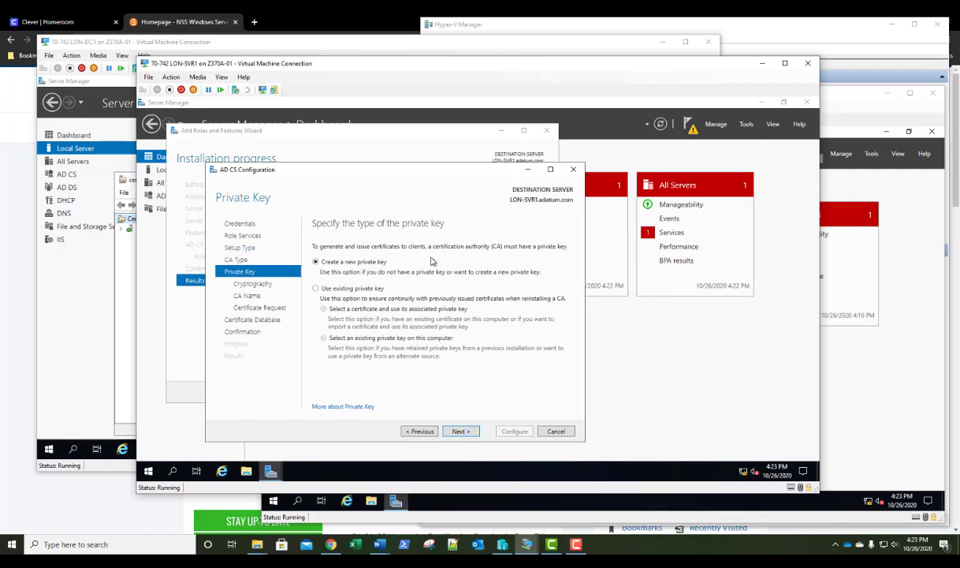
pyautogui.click(462, 435)
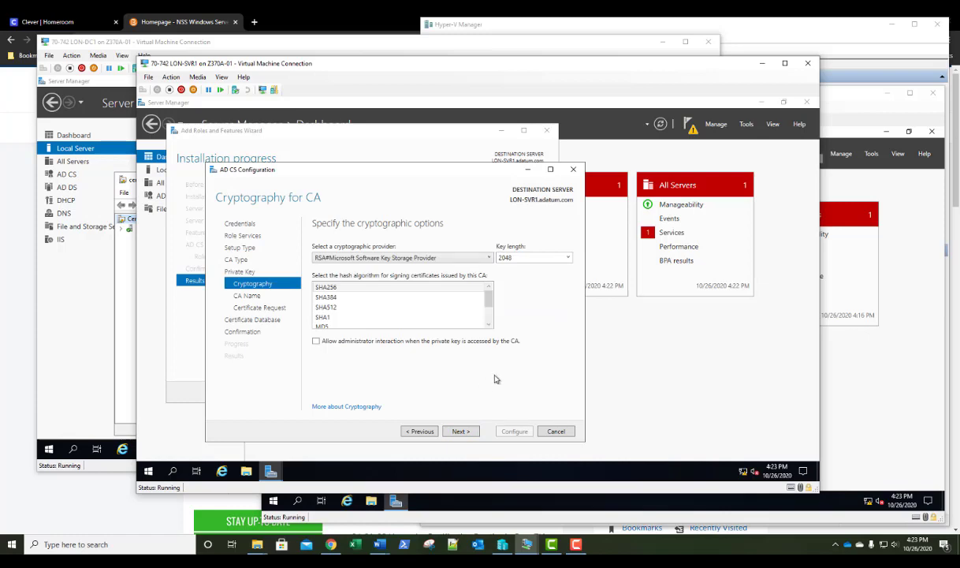
# Set the CA key length to 4096 and continue to the CA name page
pyautogui.click(568, 258)
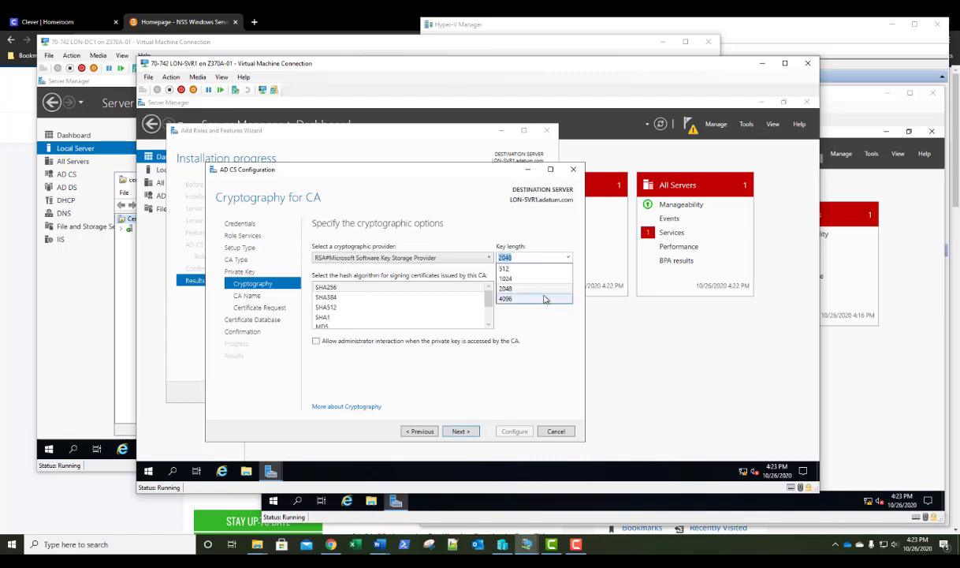
pyautogui.click(508, 298)
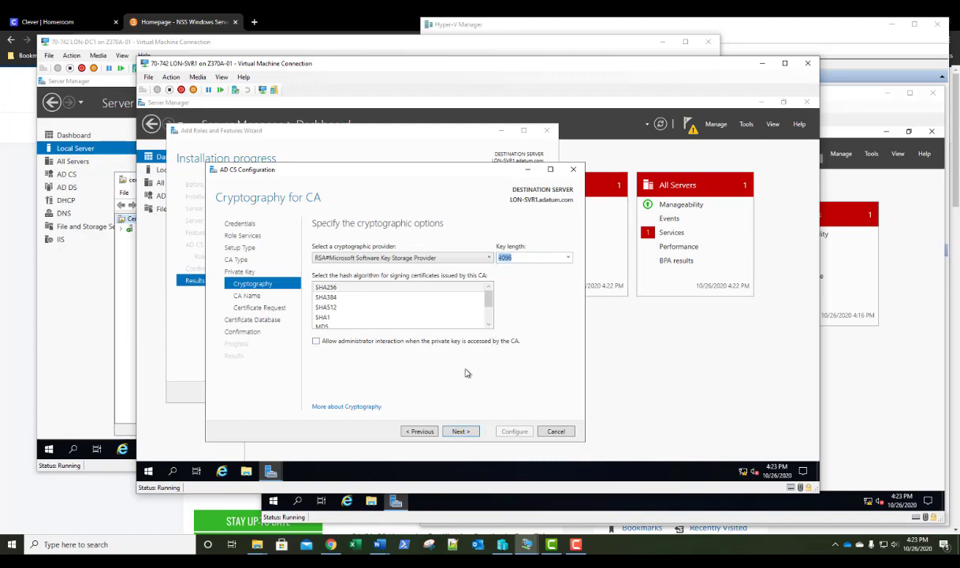
pyautogui.click(460, 431)
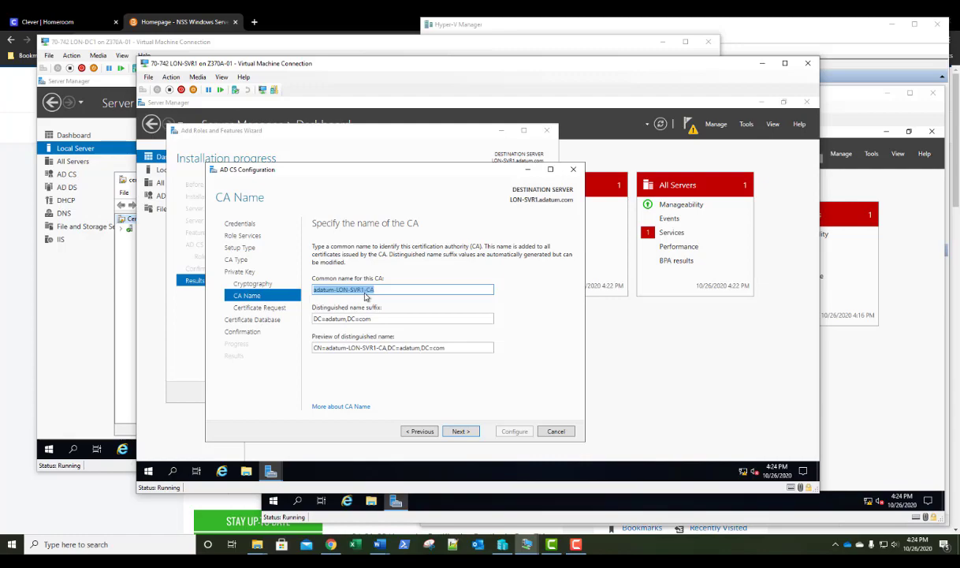
# Keep name adatum-LON-SVR1-CA, request its certificate from adatum-LON-DC1-CA, and keep default database locations
pyautogui.click(460, 432)
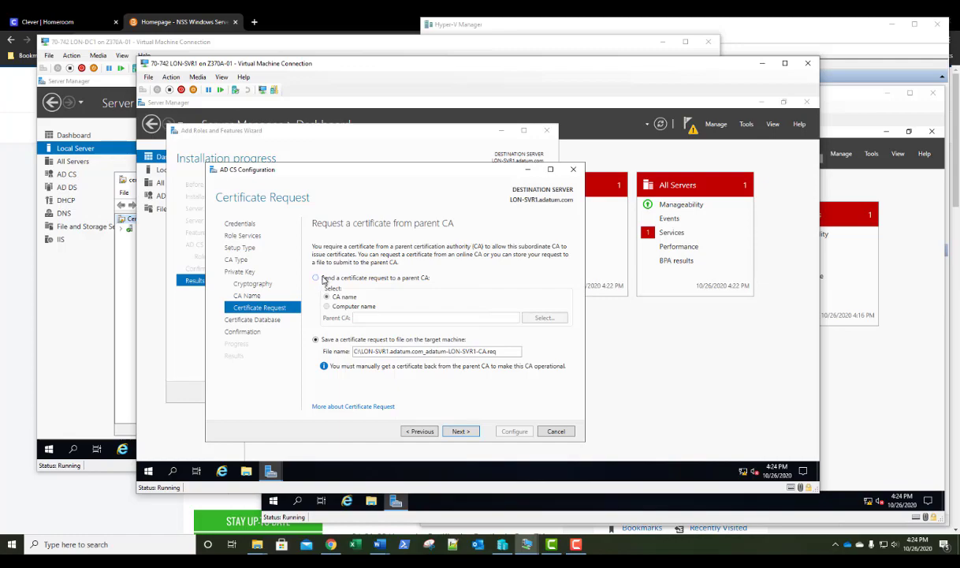
pyautogui.click(322, 278)
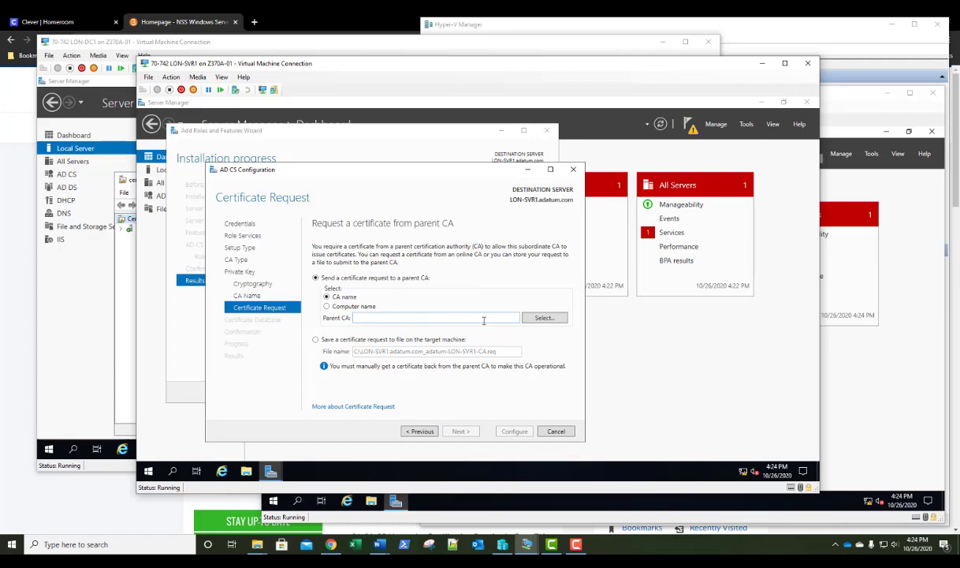
pyautogui.click(542, 318)
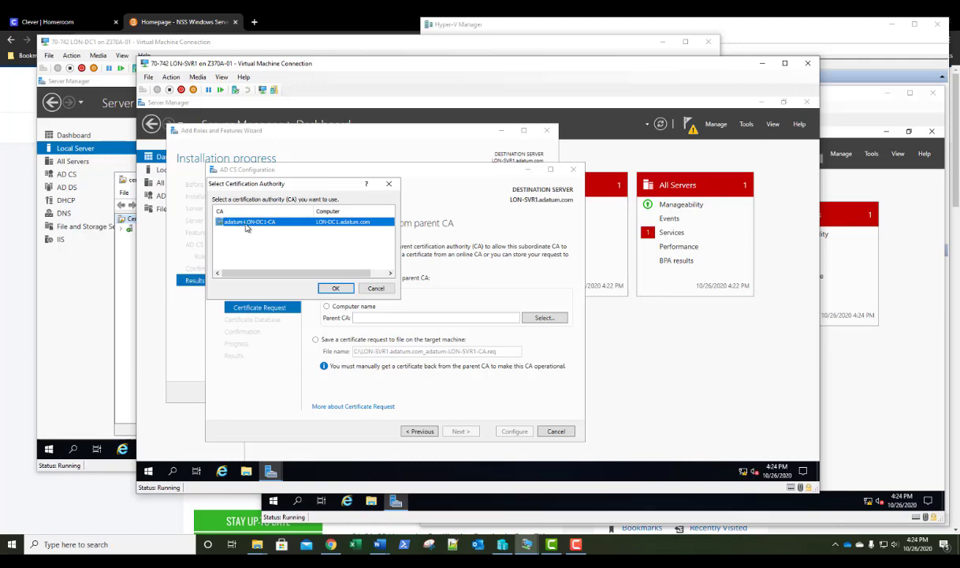
pyautogui.click(335, 288)
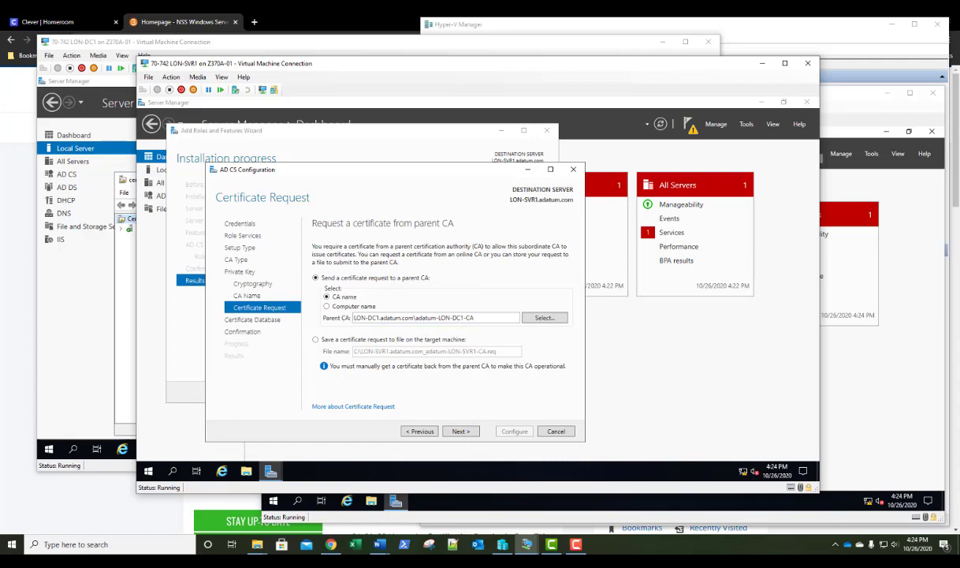
pyautogui.click(461, 432)
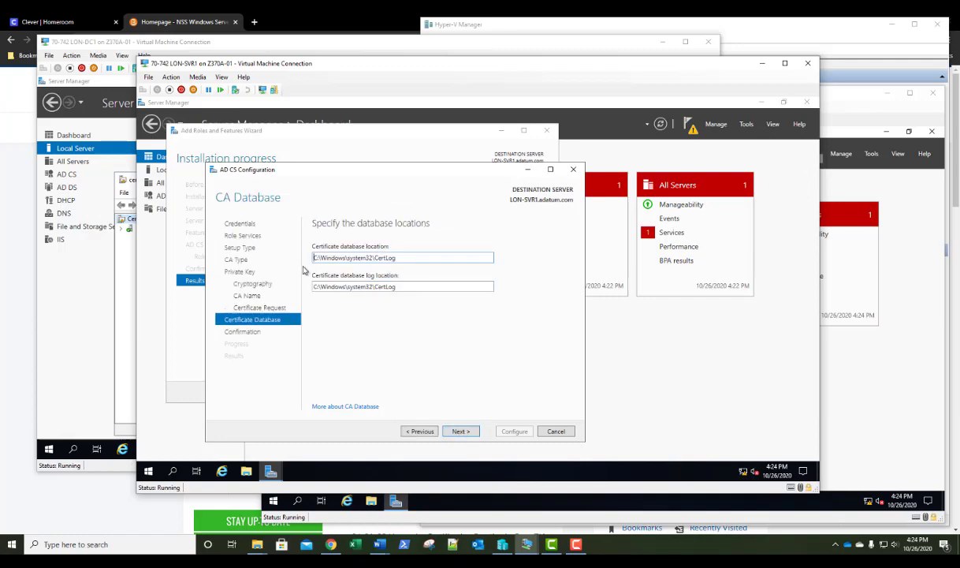
pyautogui.click(461, 431)
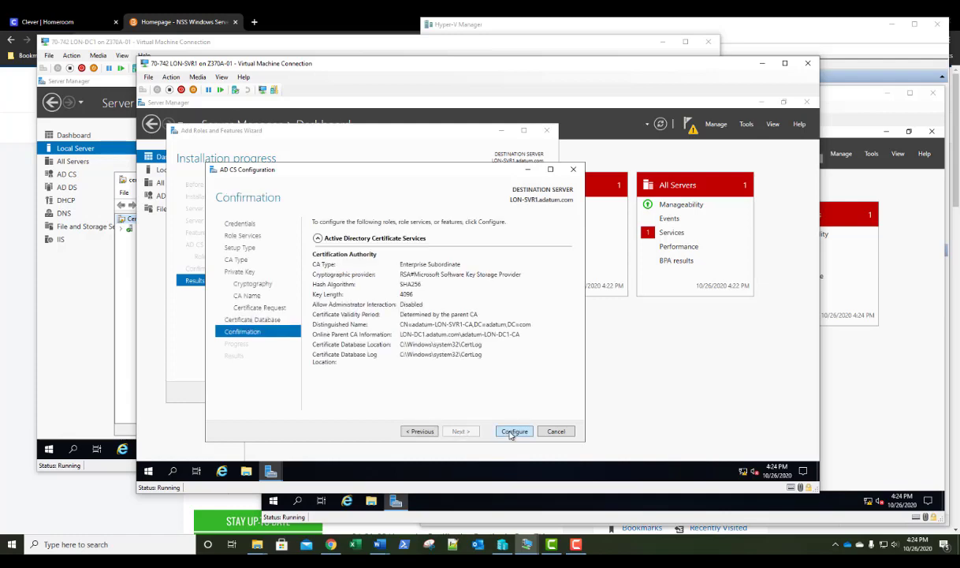
# Configure the Enterprise Subordinate CA, then close the results and the Add Roles and Features wizard
pyautogui.click(513, 432)
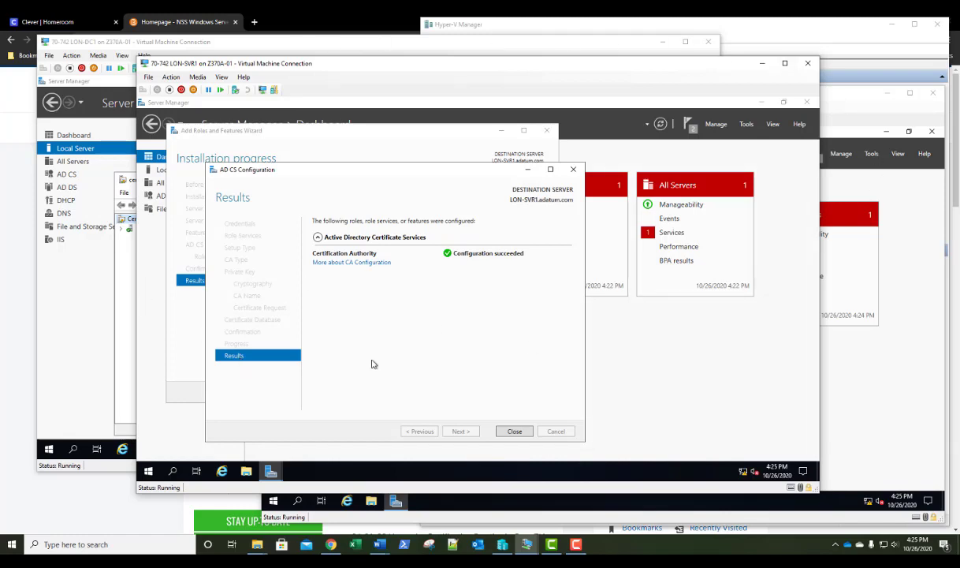
pyautogui.click(515, 431)
pyautogui.click(488, 392)
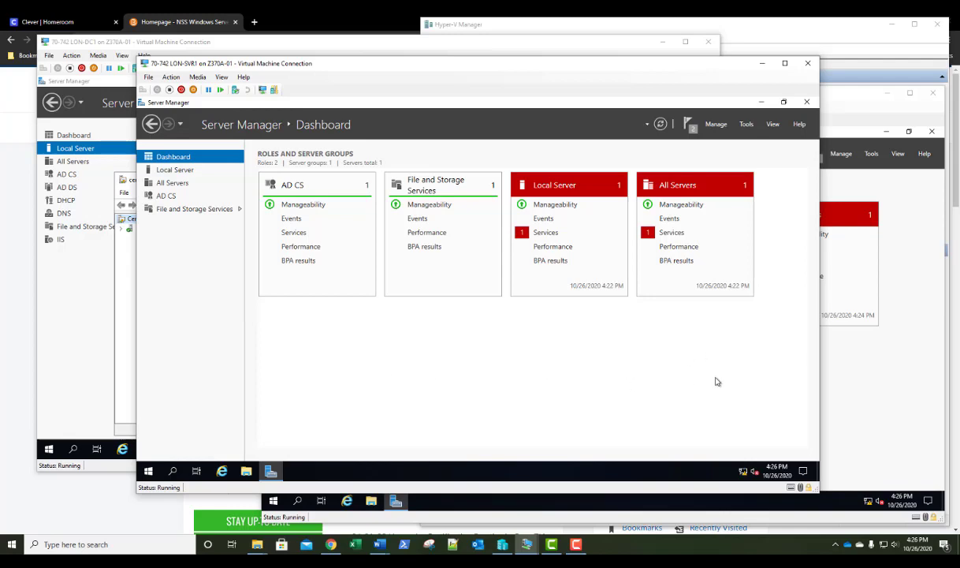
# Open and enlarge the Certification Authority console, showing adatum-LON-SVR1-CA's empty Revoked Certificates folder
pyautogui.click(746, 125)
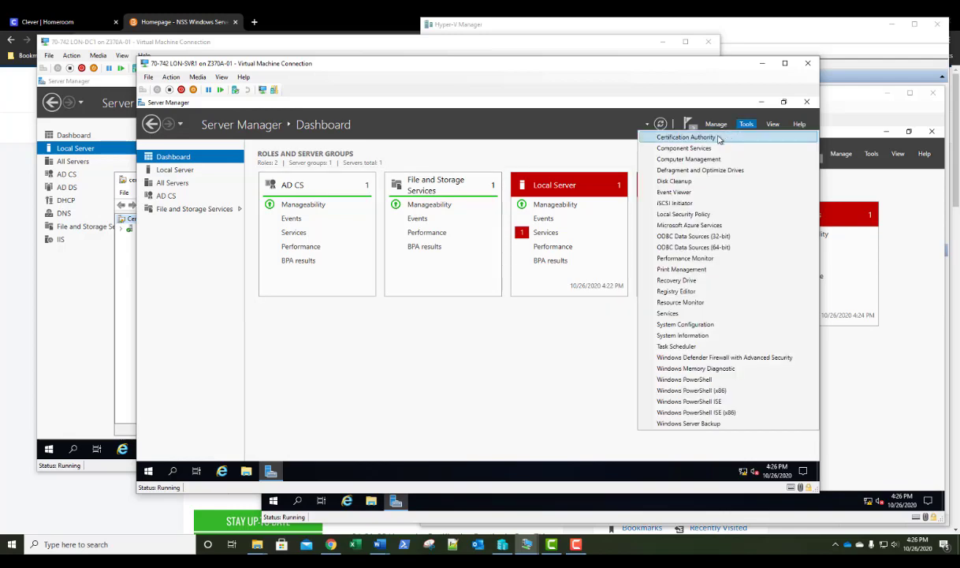
pyautogui.click(719, 138)
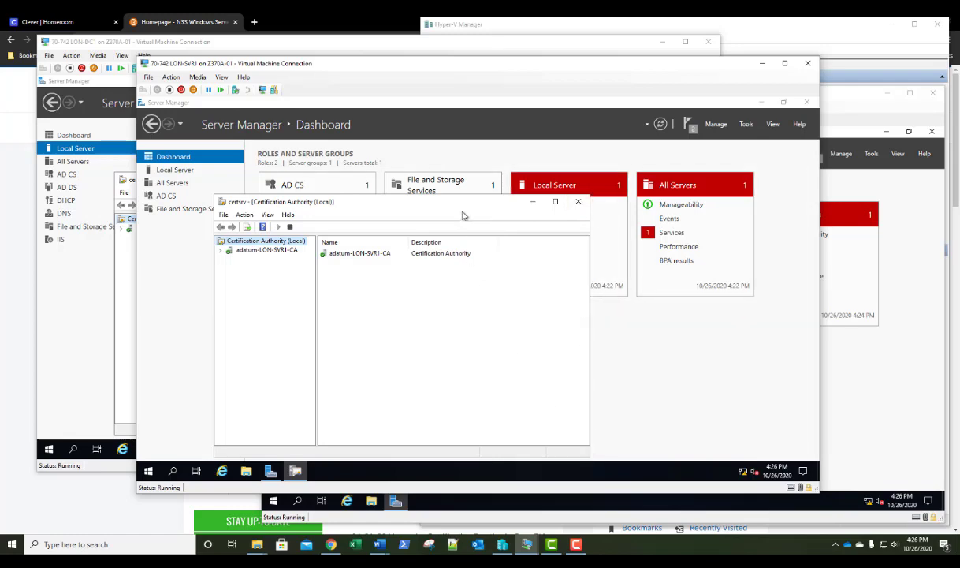
pyautogui.moveTo(459, 202); pyautogui.dragTo(446, 135)
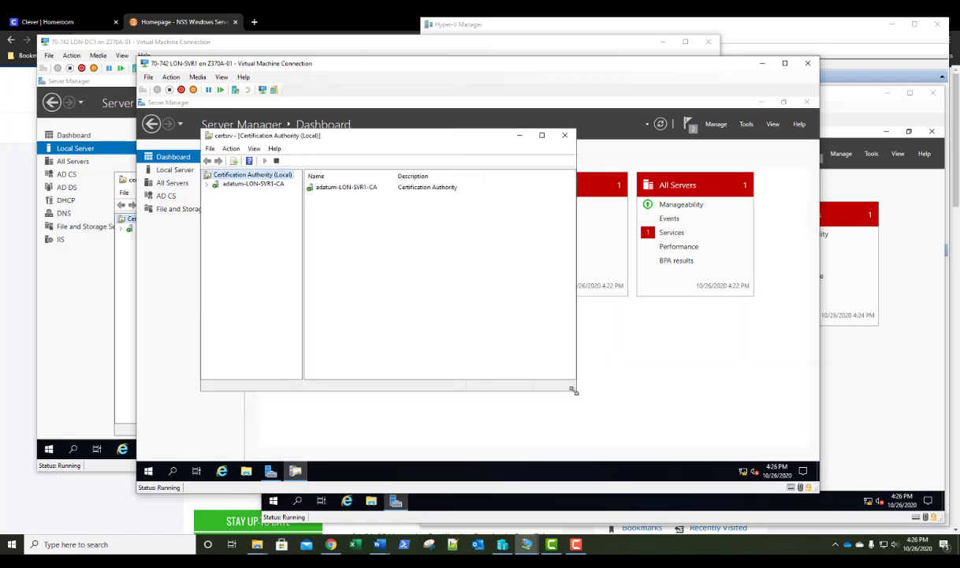
pyautogui.moveTo(578, 395); pyautogui.dragTo(744, 448)
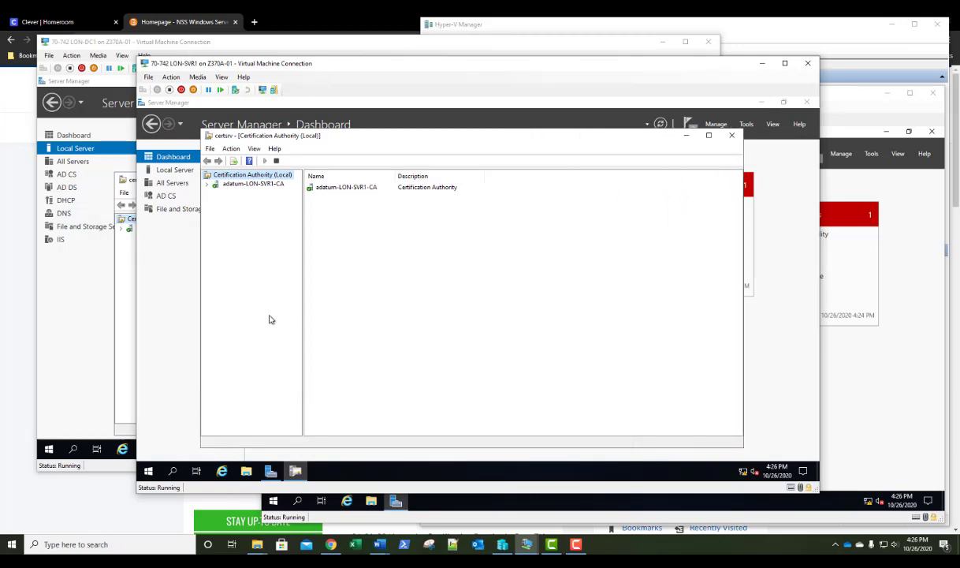
pyautogui.click(208, 186)
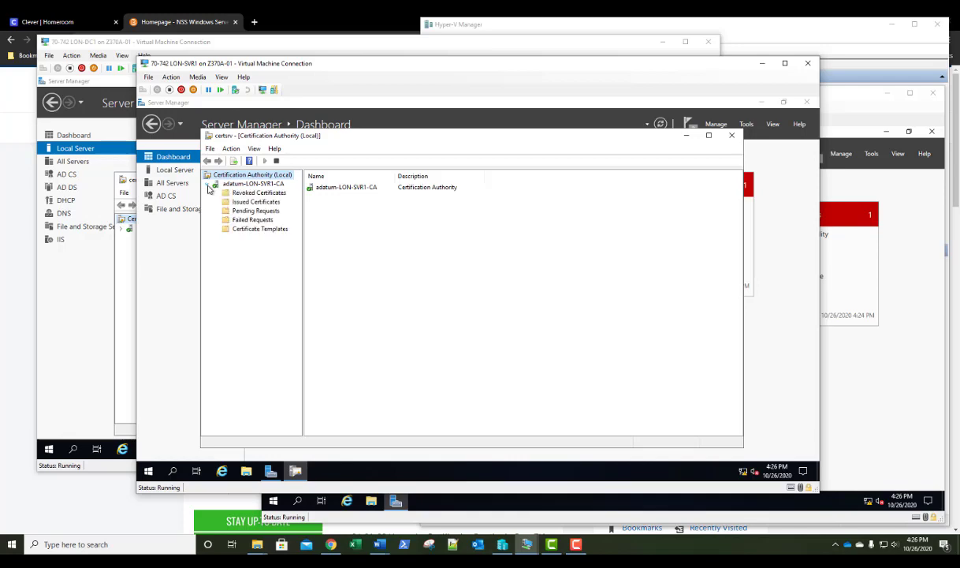
pyautogui.click(245, 193)
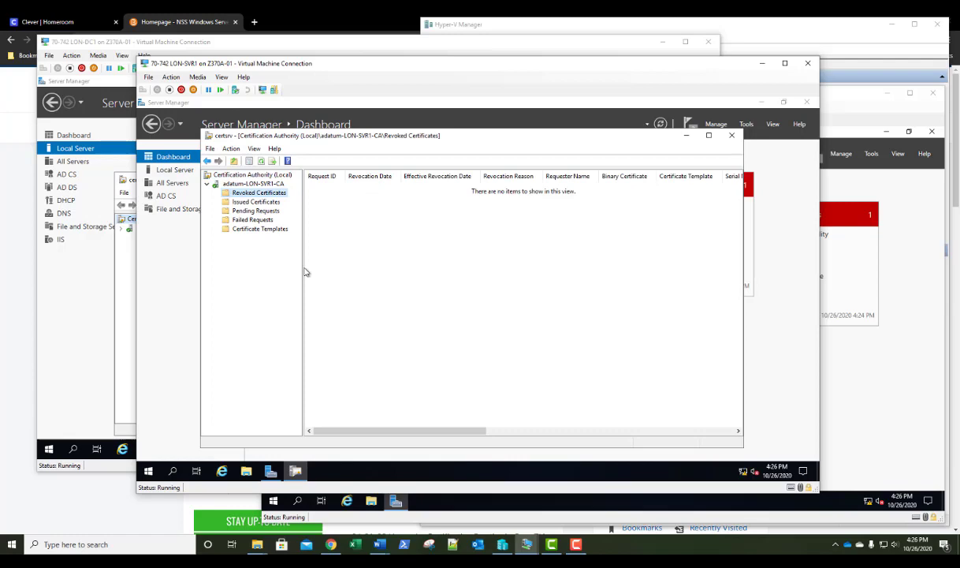
pyautogui.moveTo(303, 268); pyautogui.dragTo(325, 269)
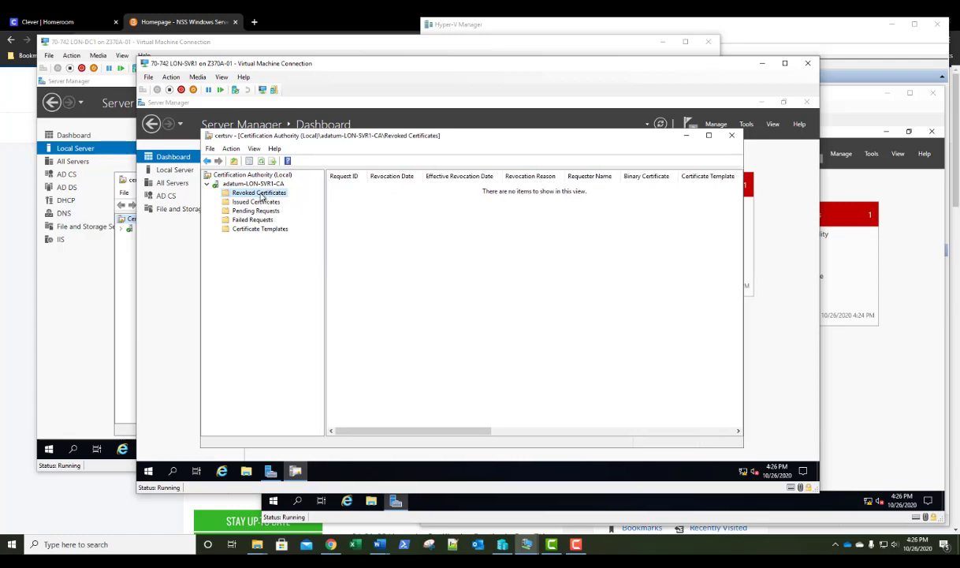
pyautogui.rightClick(261, 196)
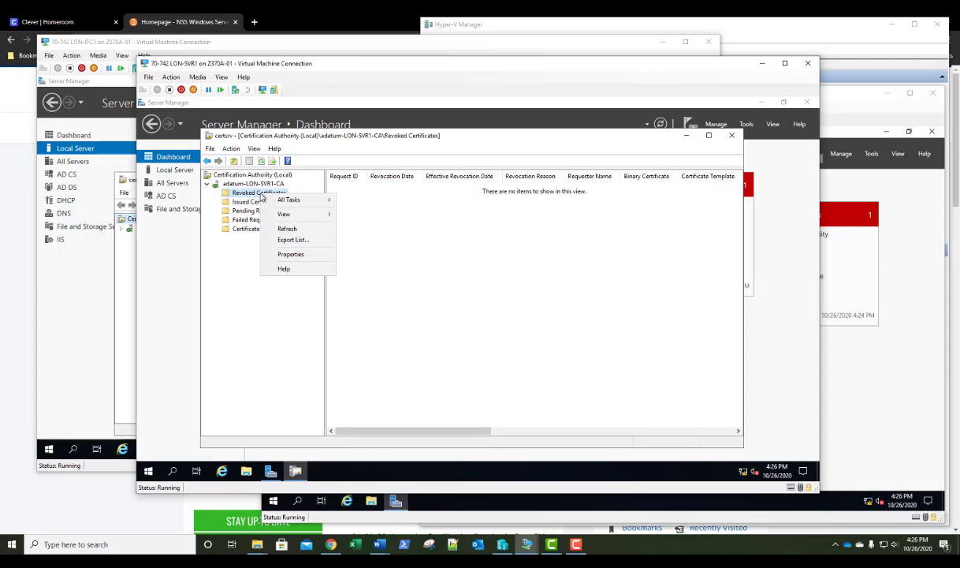
pyautogui.click(278, 254)
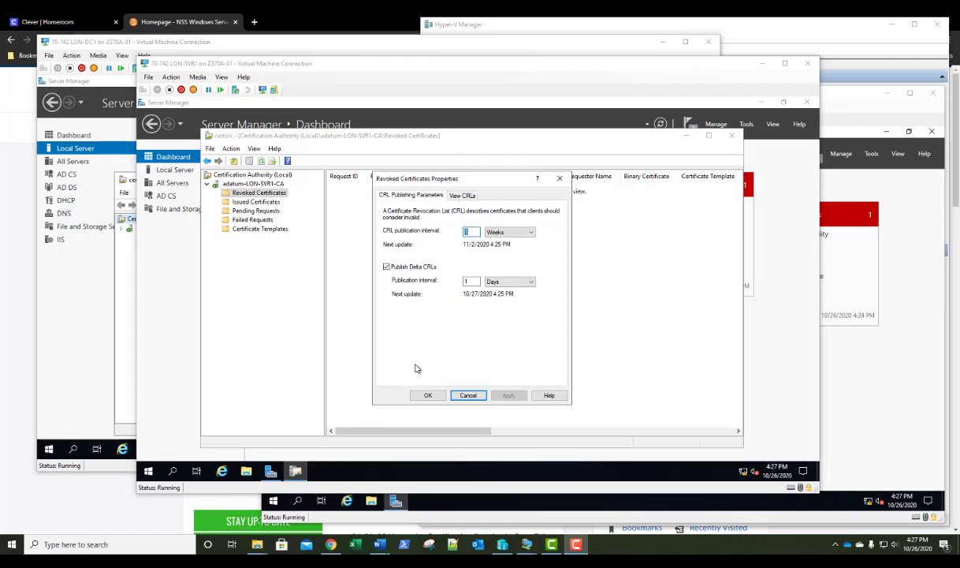
pyautogui.click(427, 396)
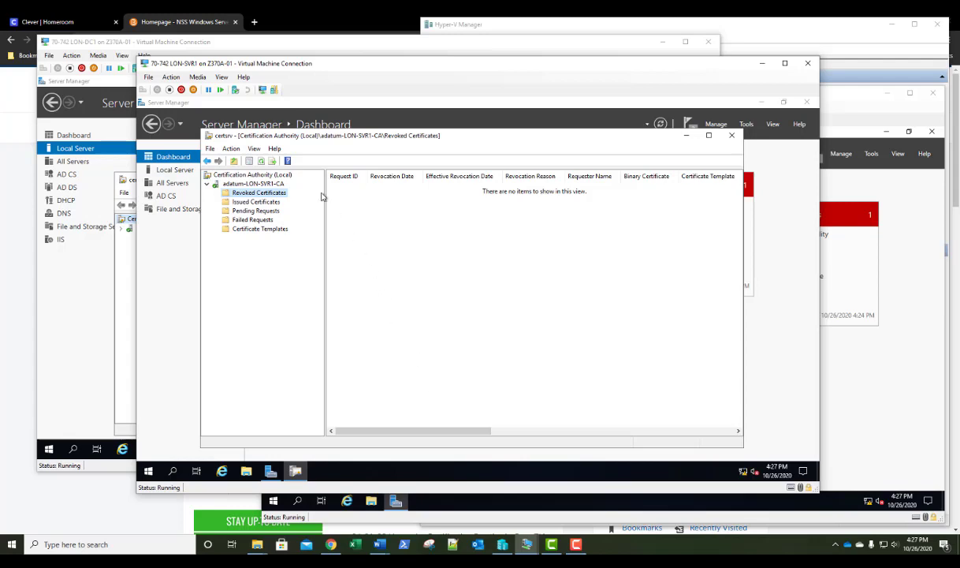
# View adatum-LON-SVR1-CA's CRL Distribution Point locations on its Properties Extensions tab
pyautogui.rightClick(244, 185)
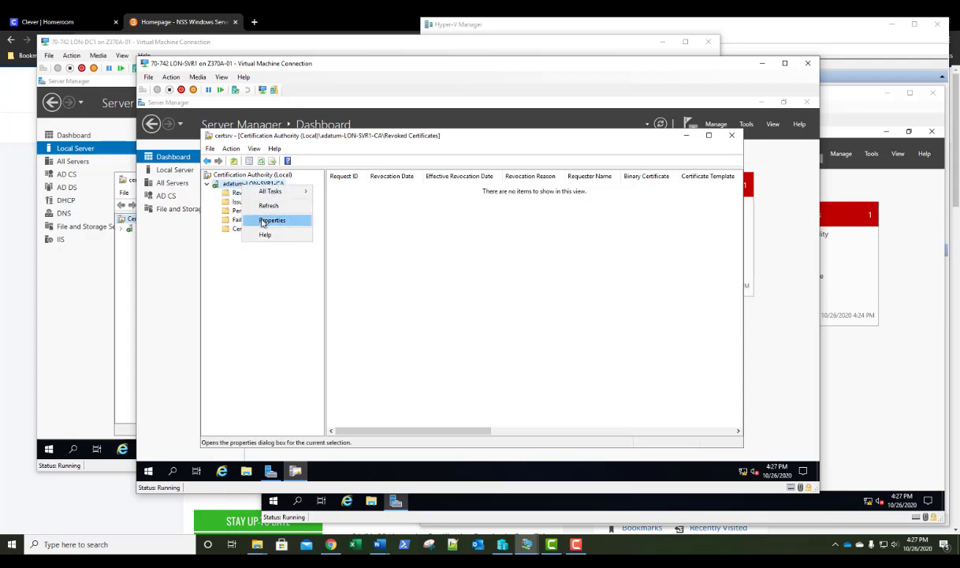
pyautogui.click(264, 223)
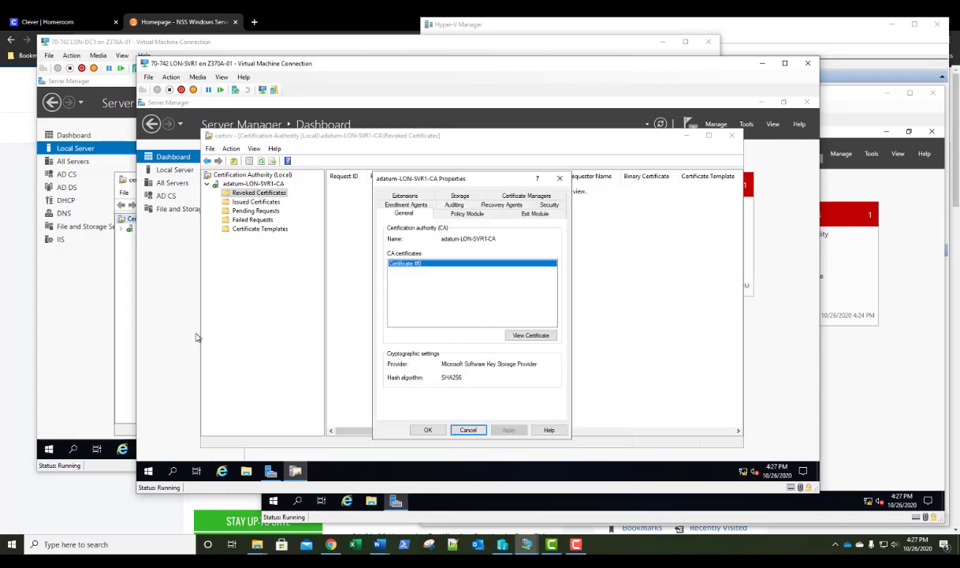
pyautogui.moveTo(501, 186); pyautogui.dragTo(471, 159)
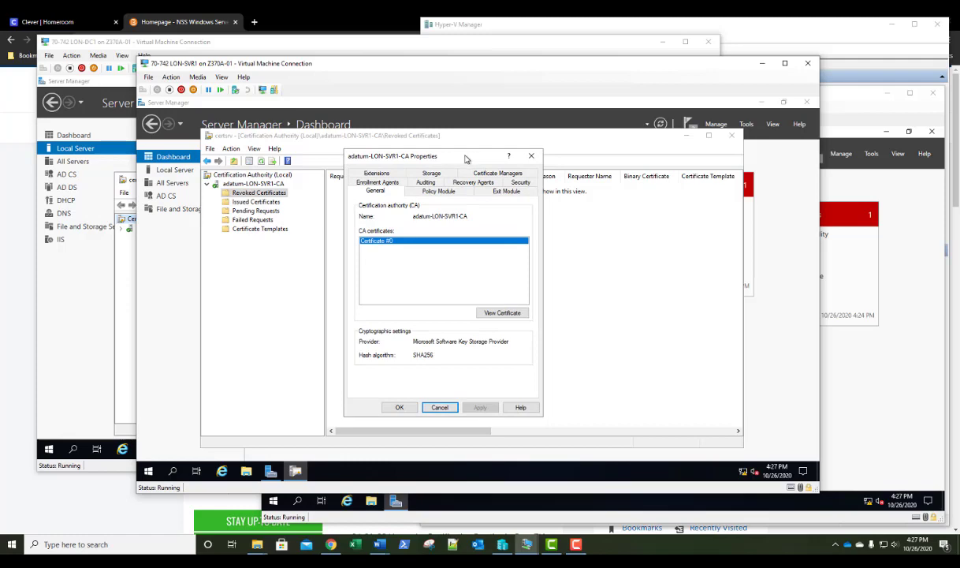
pyautogui.click(368, 172)
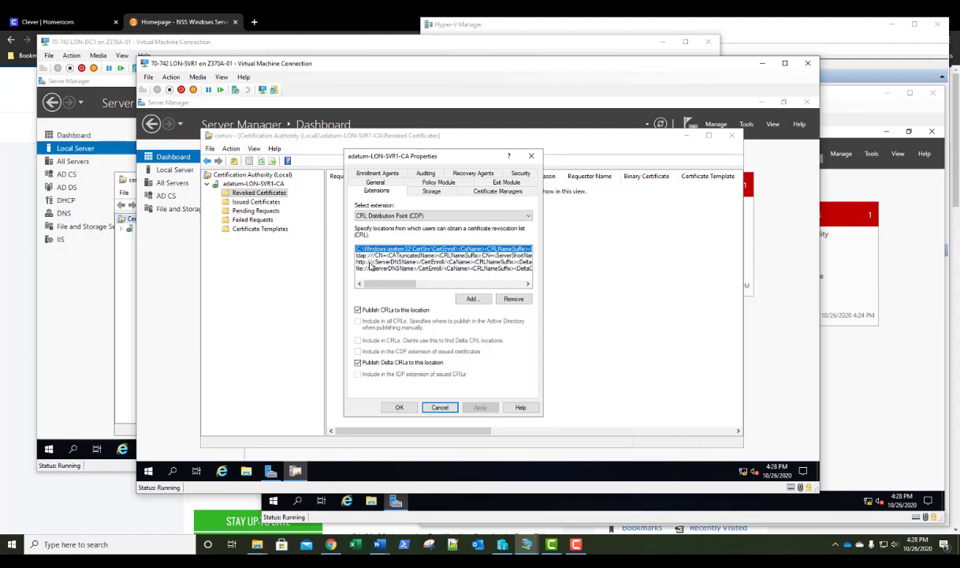
pyautogui.click(370, 263)
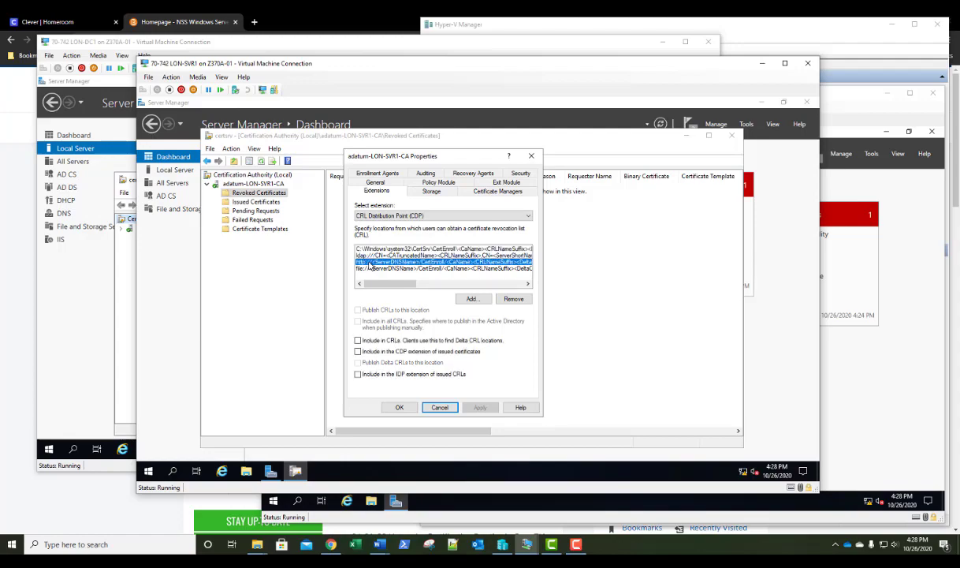
pyautogui.click(511, 300)
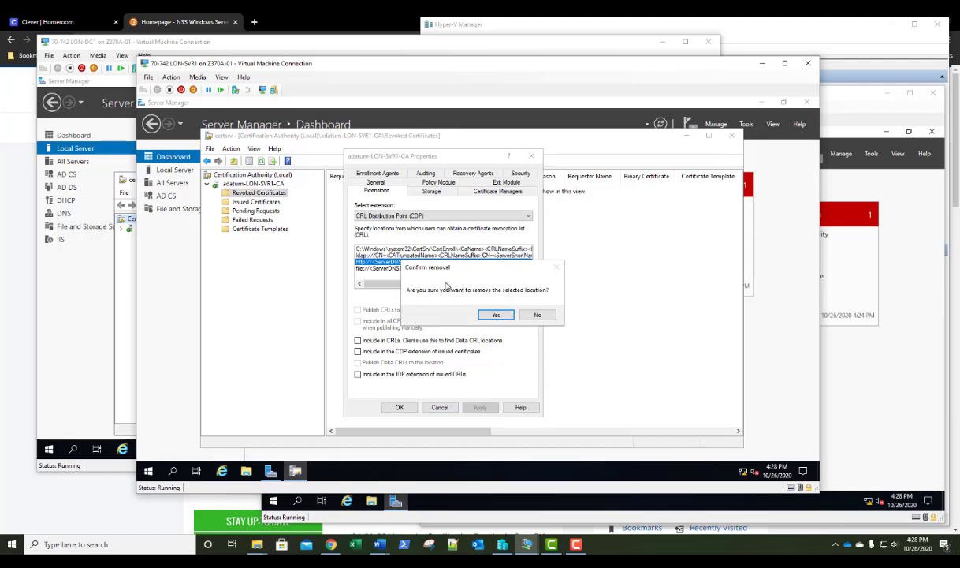
pyautogui.click(495, 314)
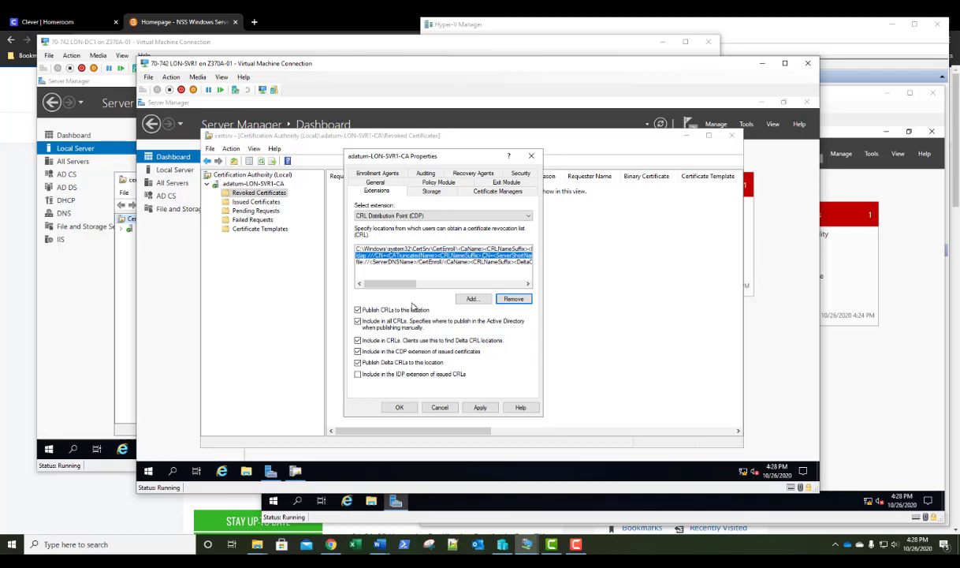
pyautogui.click(473, 300)
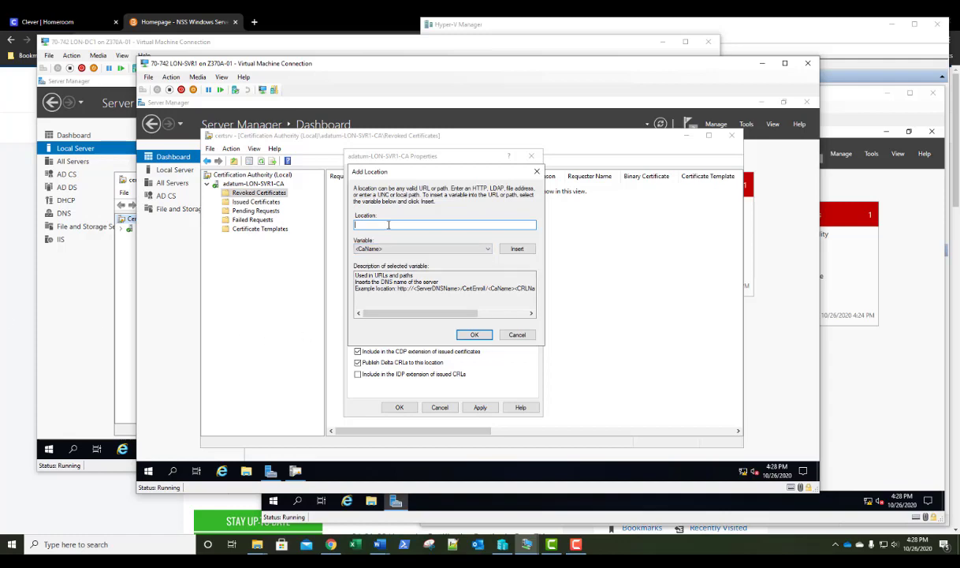
pyautogui.write('http://')
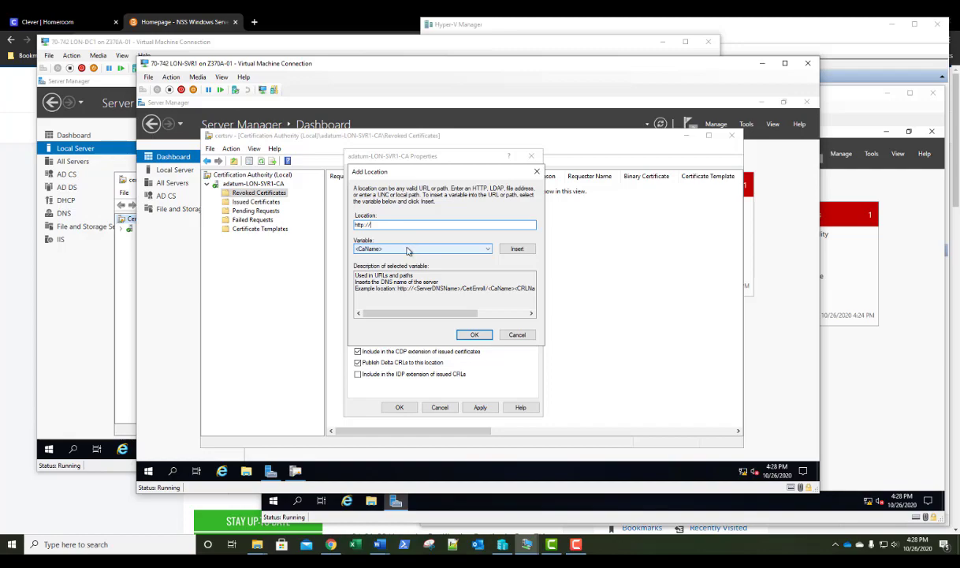
pyautogui.click(407, 250)
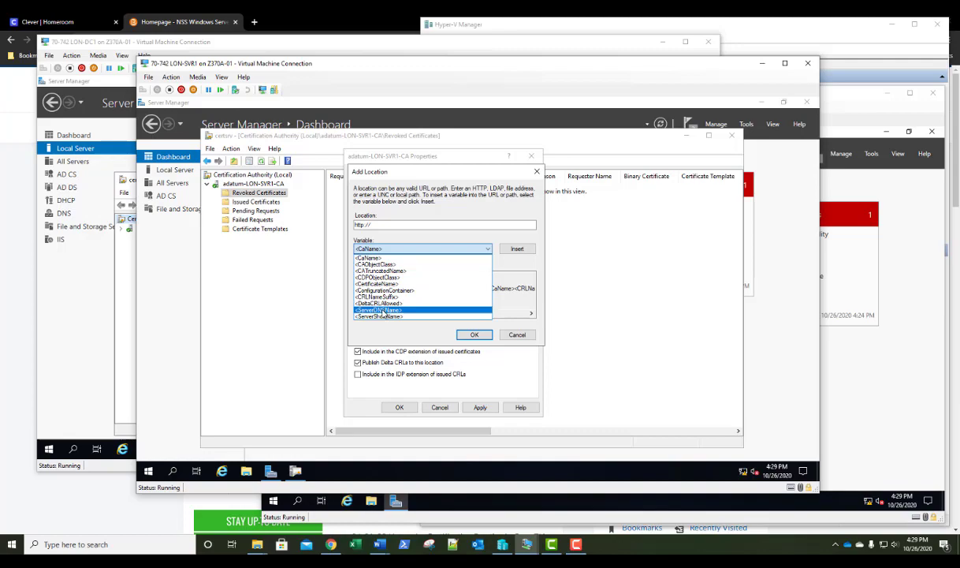
pyautogui.click(382, 312)
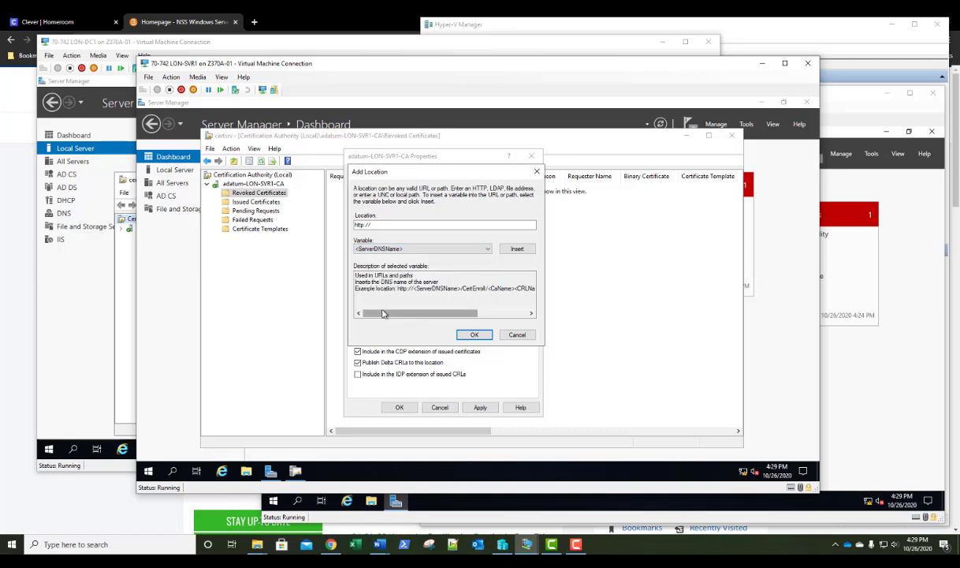
pyautogui.click(518, 249)
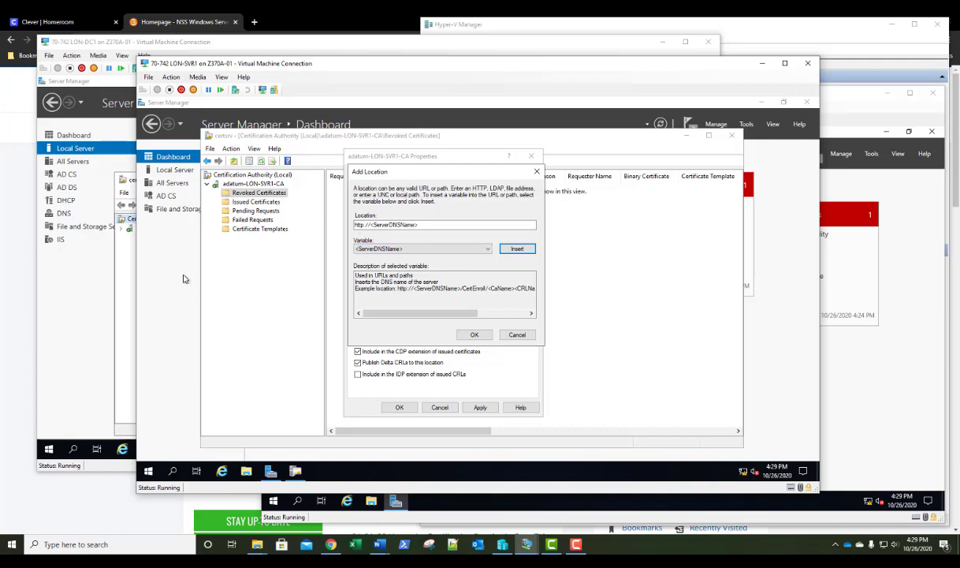
# Append /CertEnroll/ and the <CaName> variable, then pick <CRLNameSuffix> from the variable list
pyautogui.click(442, 225)
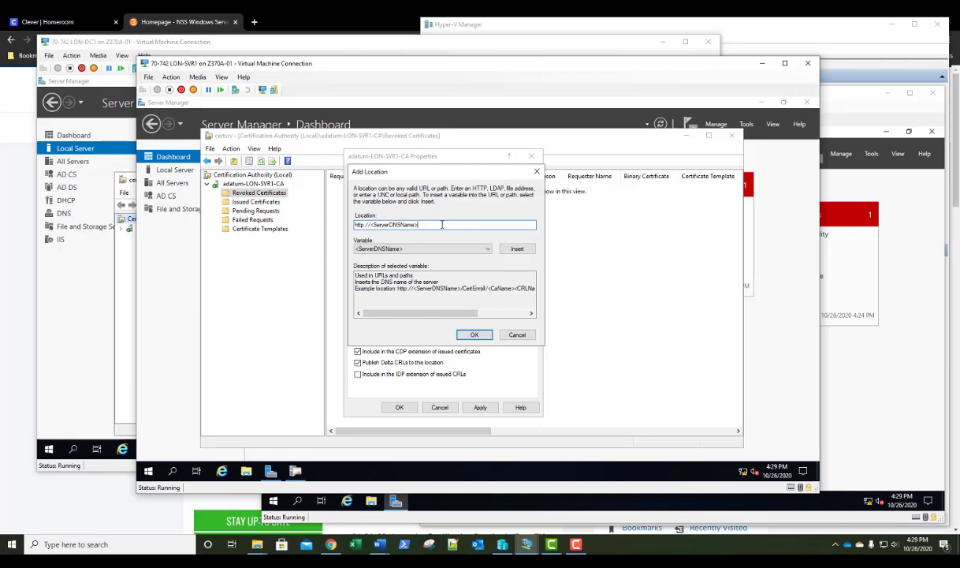
pyautogui.write('/CertEnroll/')
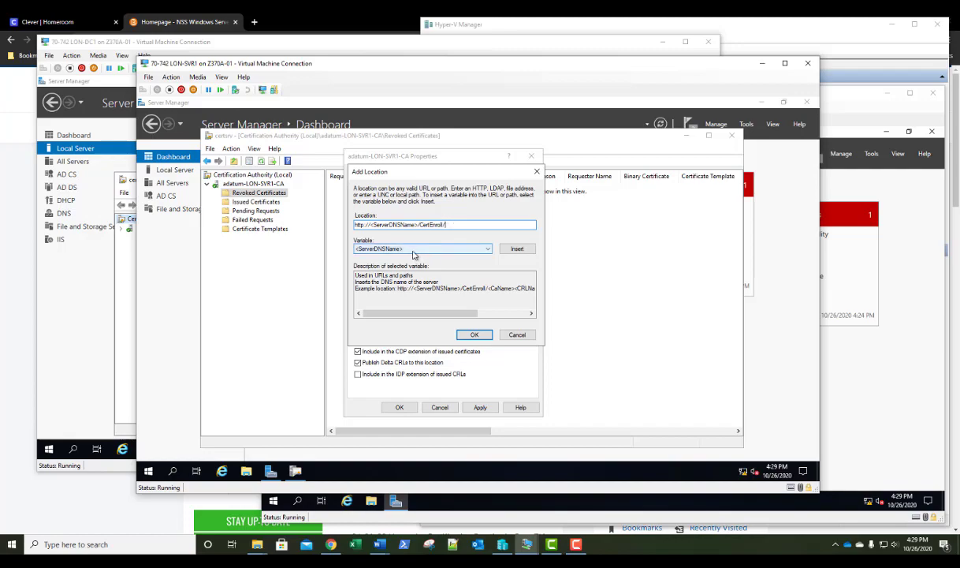
pyautogui.click(413, 253)
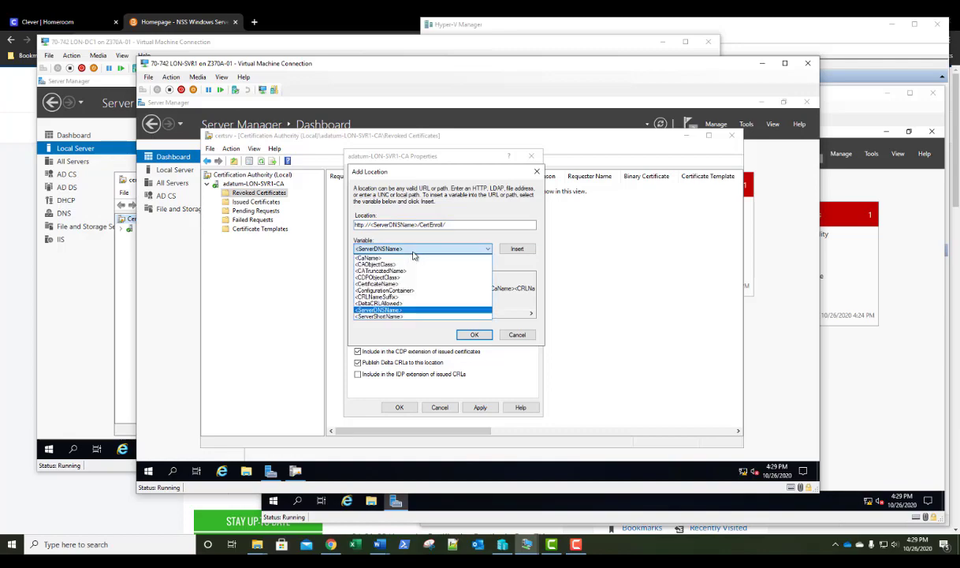
pyautogui.click(408, 261)
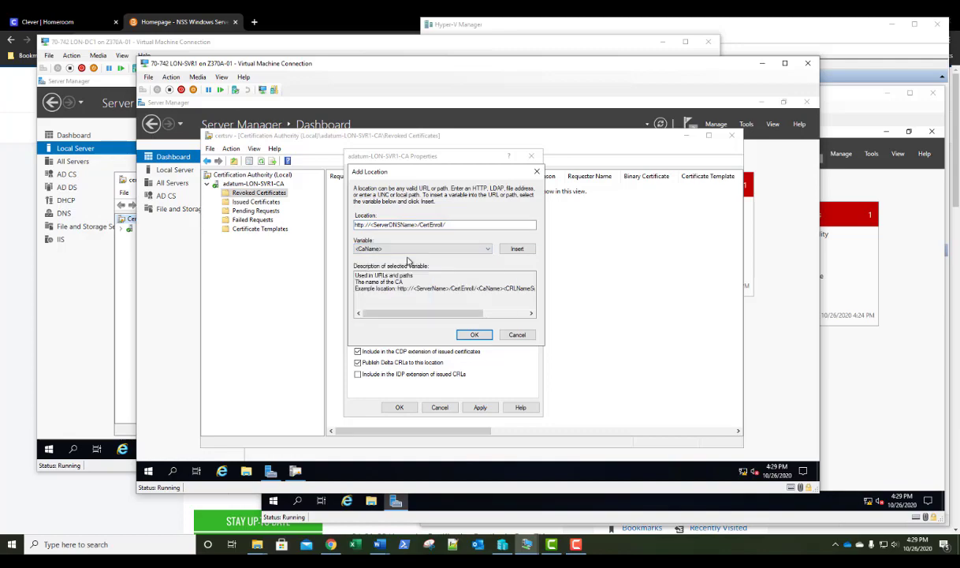
pyautogui.click(514, 248)
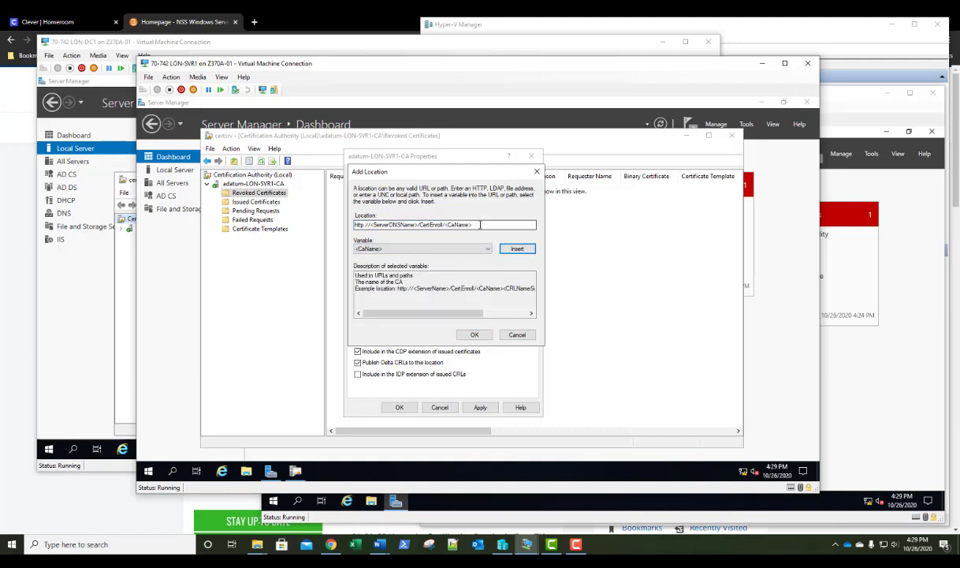
pyautogui.click(481, 225)
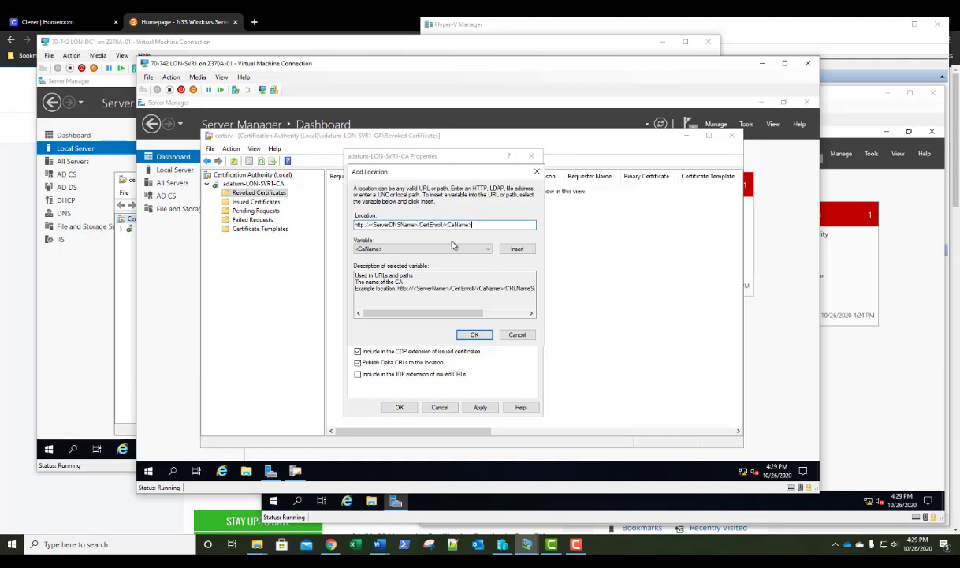
pyautogui.click(426, 248)
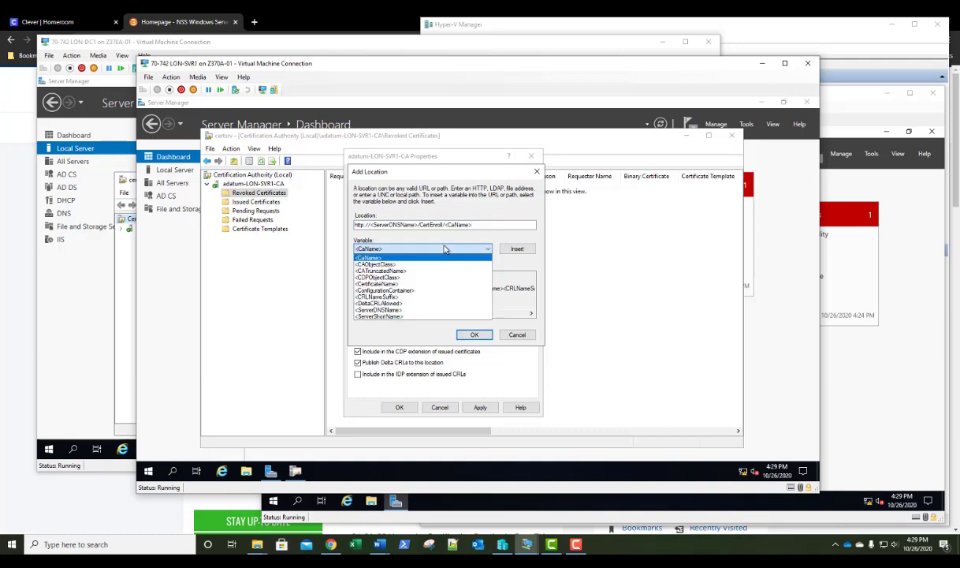
pyautogui.click(386, 297)
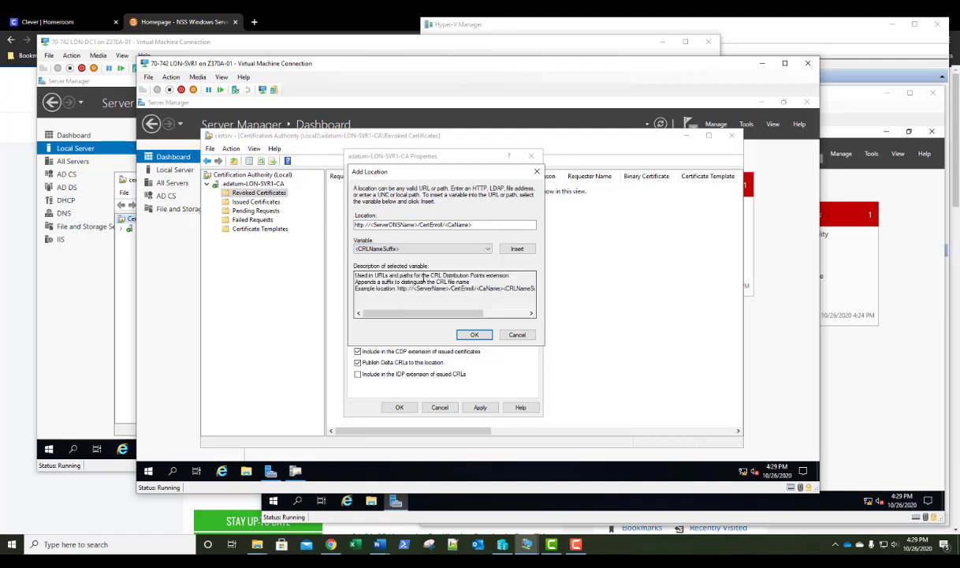
# Append <CRLNameSuffix> and <DeltaCRLAllowed>, finish the location with .crl, and review the full path
pyautogui.click(517, 249)
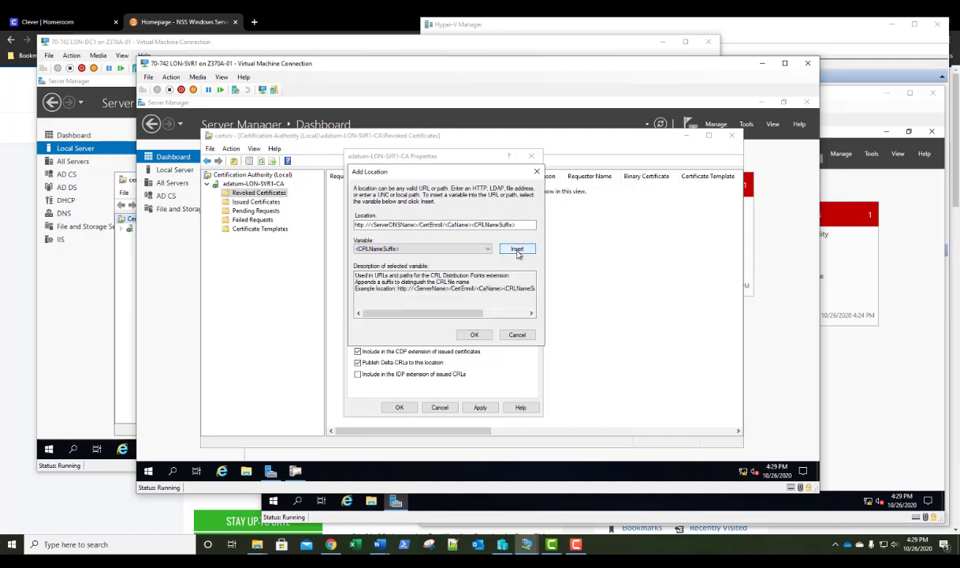
pyautogui.click(430, 249)
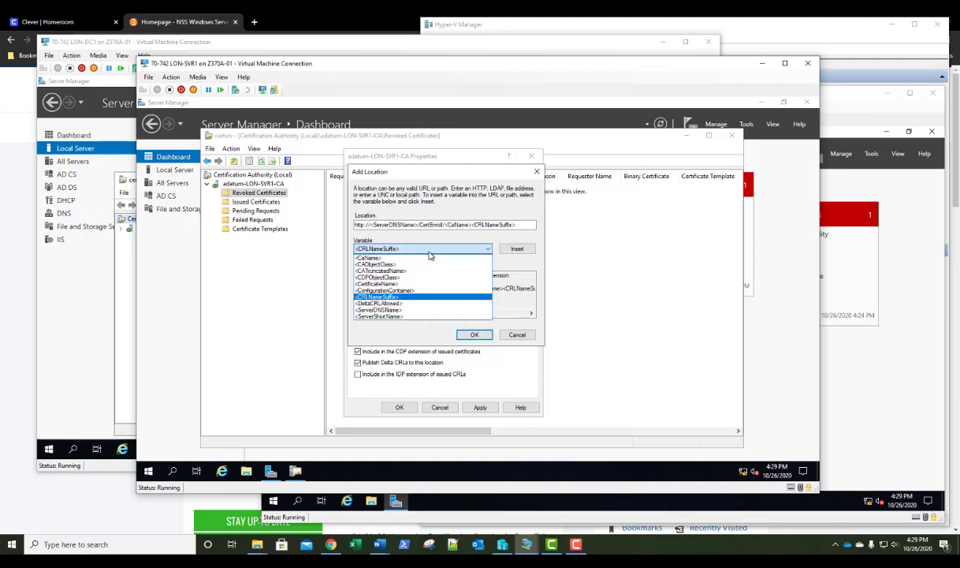
pyautogui.click(410, 303)
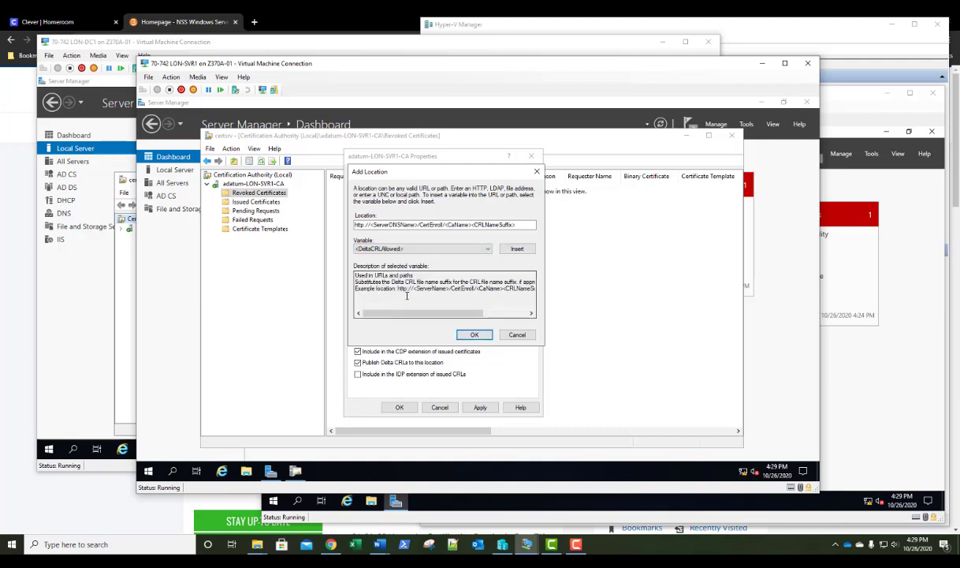
pyautogui.click(517, 248)
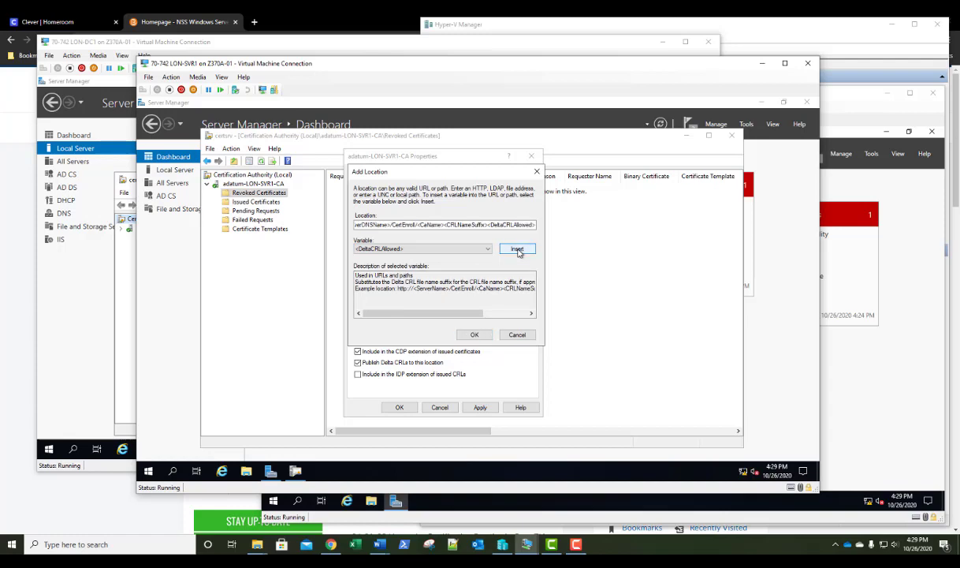
pyautogui.click(534, 226)
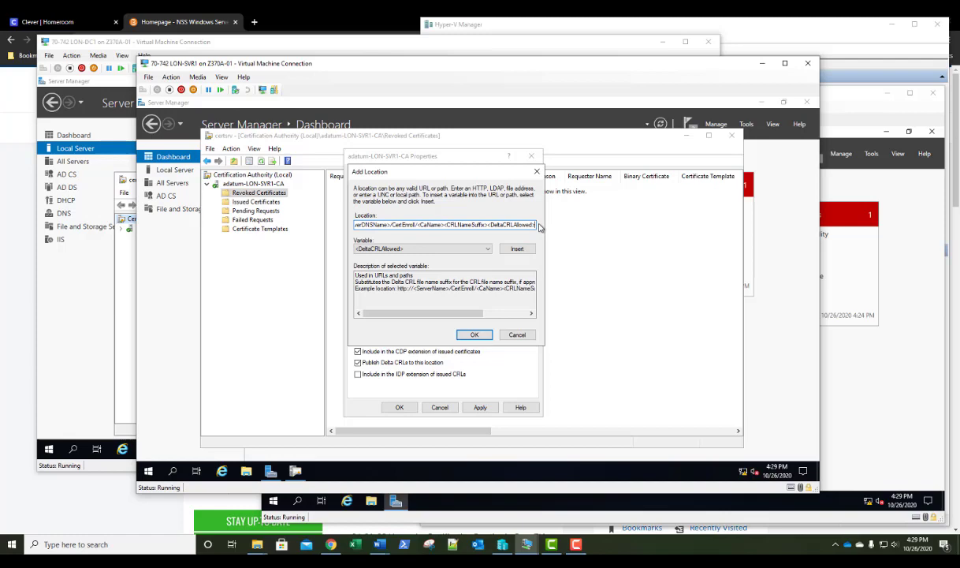
pyautogui.write('.crl')
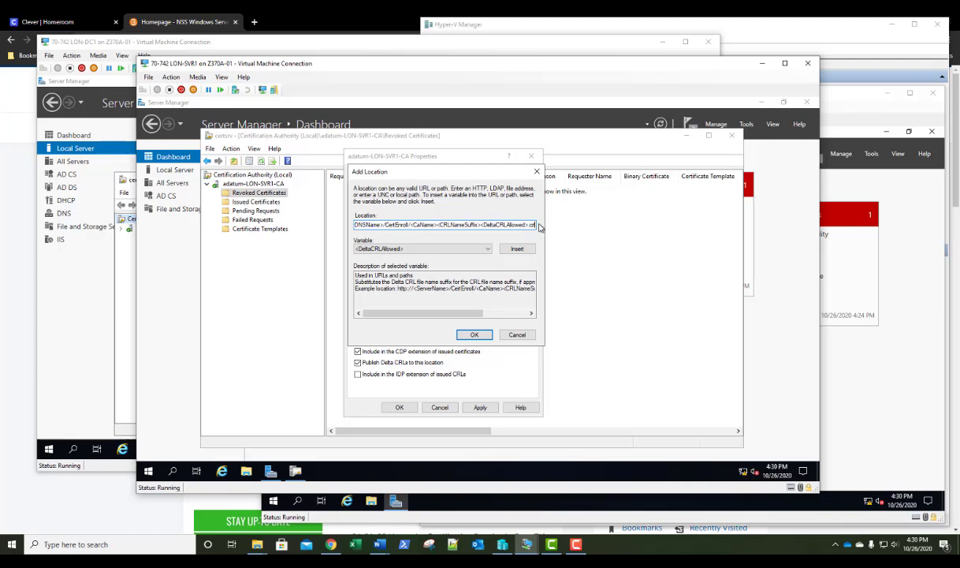
pyautogui.press('Home')
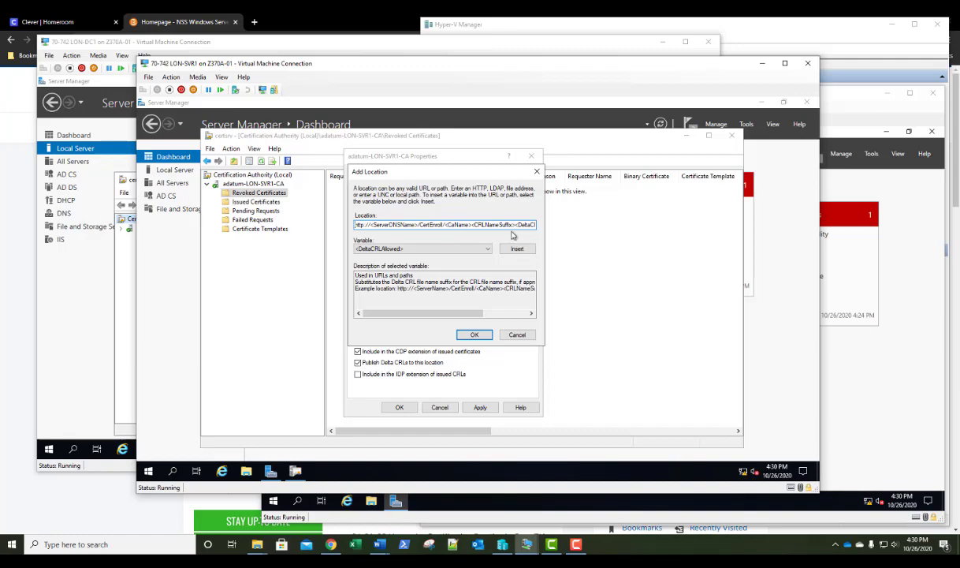
pyautogui.press('End')
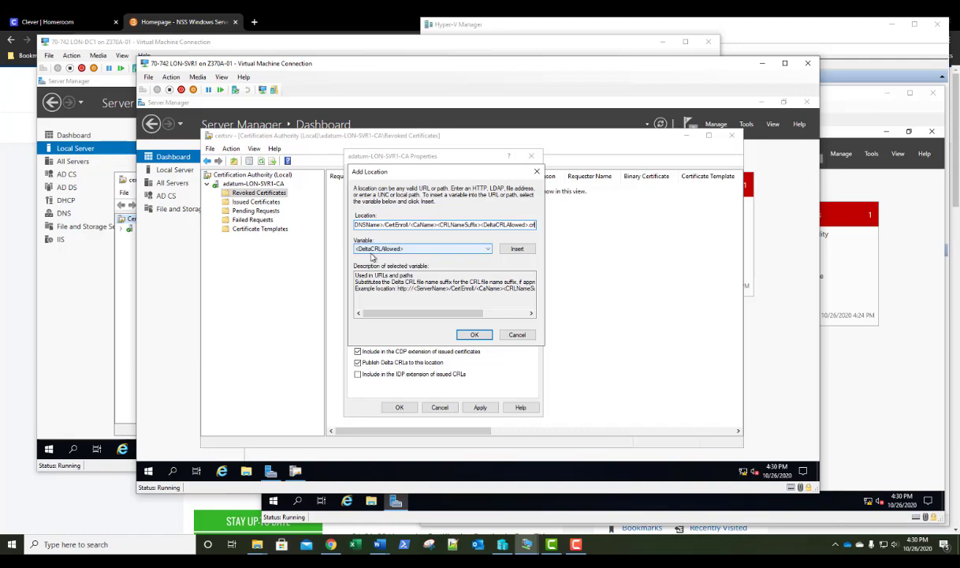
pyautogui.scroll(-1, 372, 253)
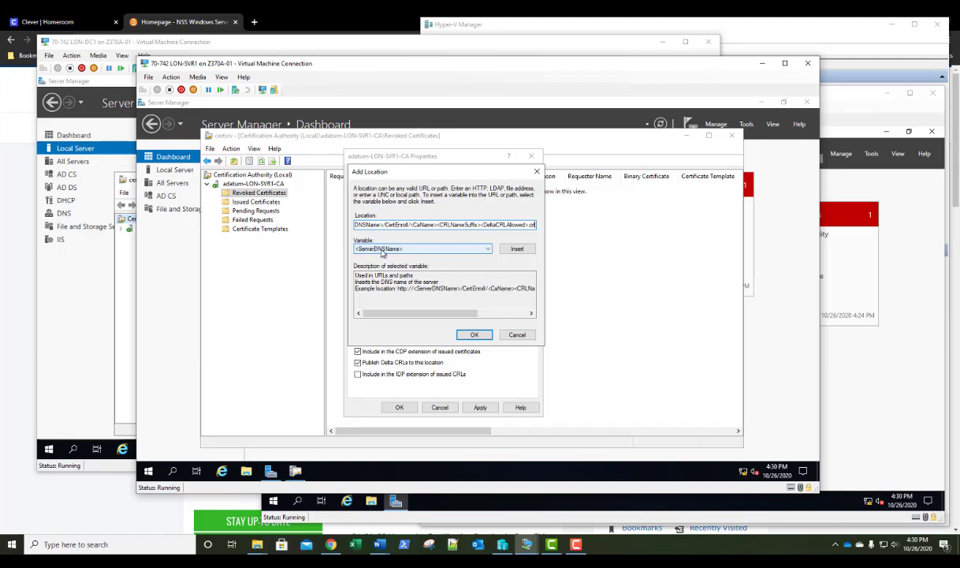
# Save the http CertEnroll CRL location, apply the CA properties, and restart AD CS
pyautogui.click(475, 335)
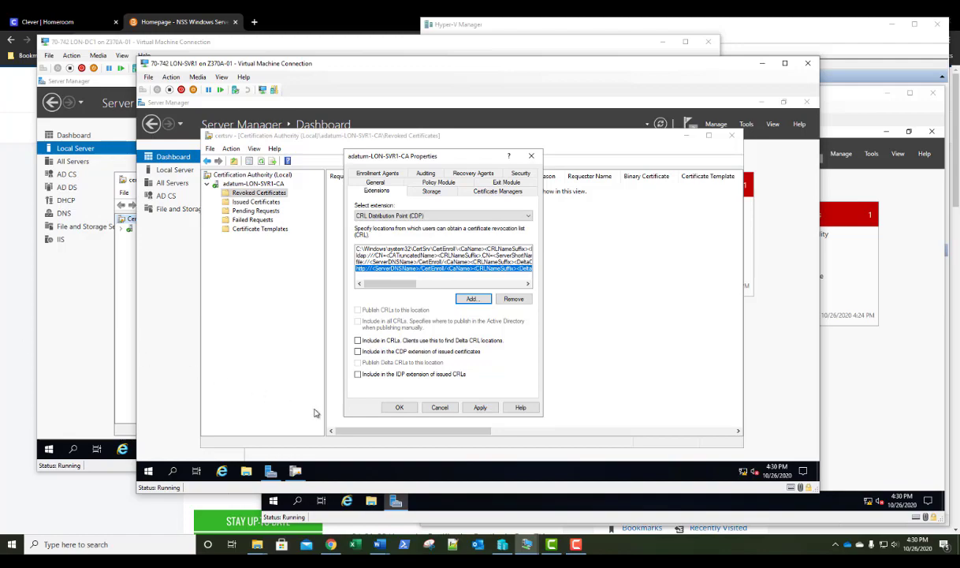
pyautogui.click(399, 408)
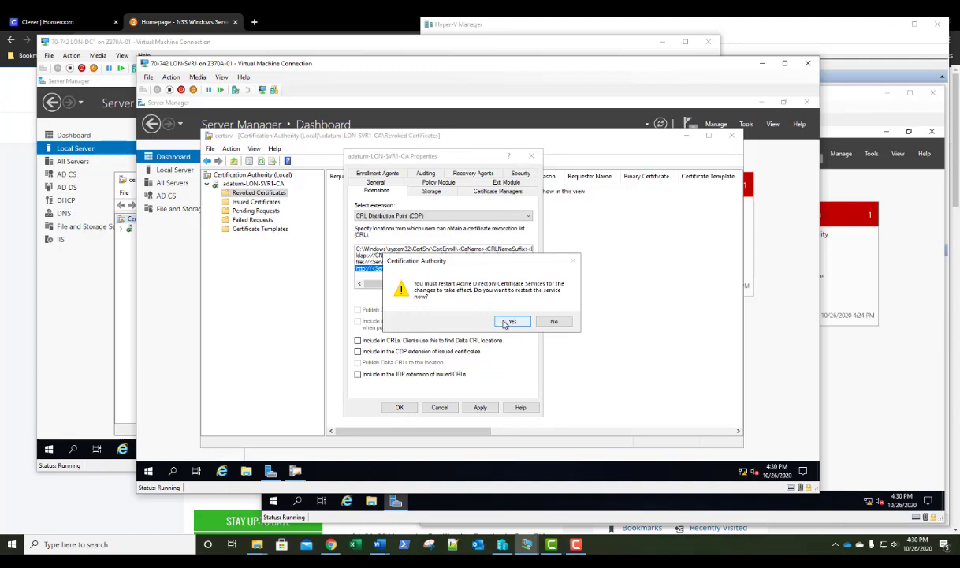
pyautogui.click(511, 321)
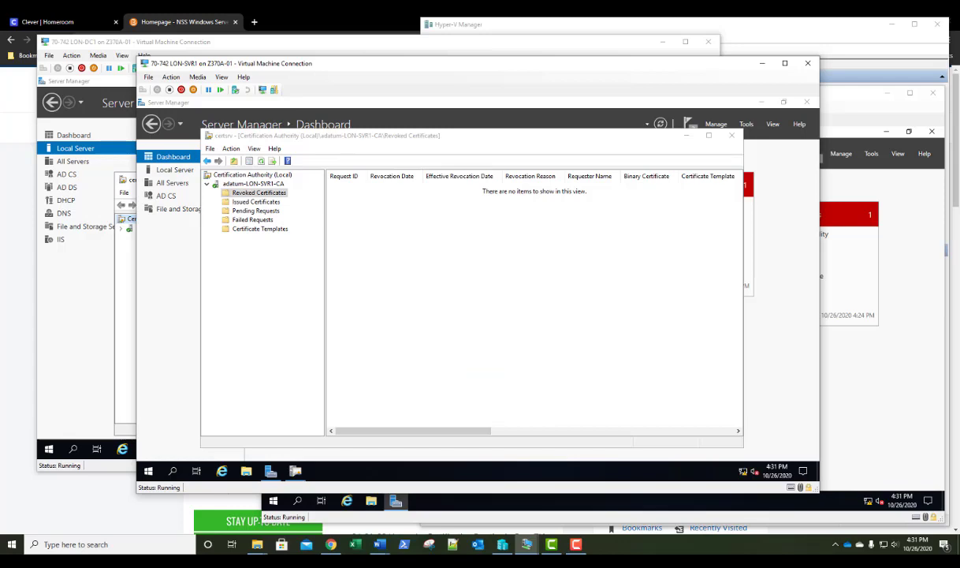
# Close the Certification Authority console to return to the Server Manager dashboard
pyautogui.press('F10')
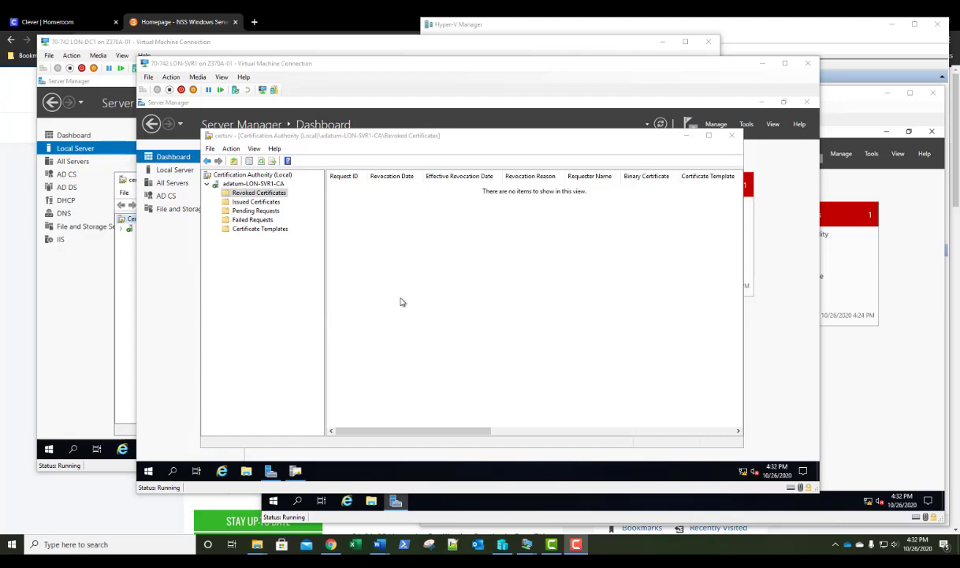
pyautogui.click(732, 142)
pyautogui.click(732, 139)
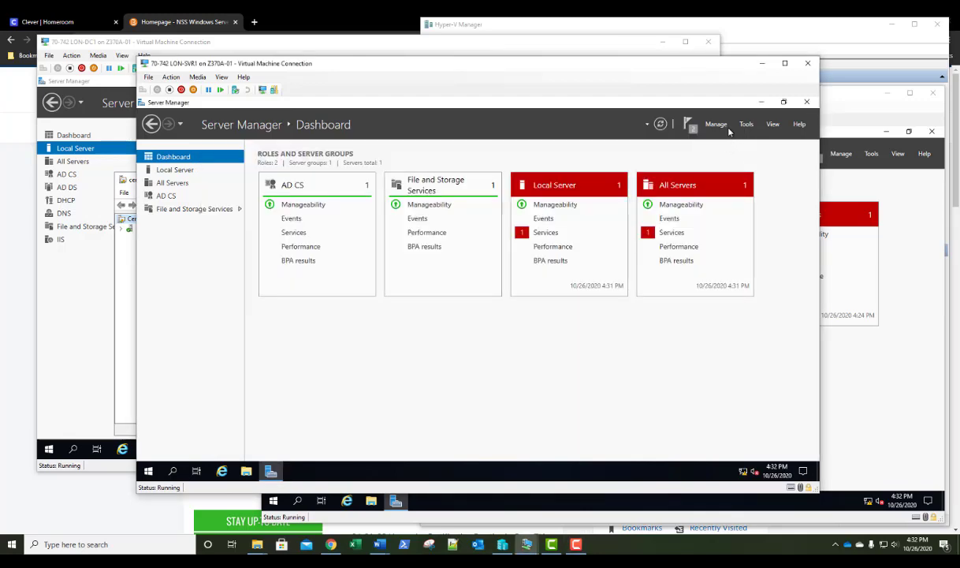
# Start Add Roles and Features as a role-based installation targeting LON-SVR1
pyautogui.click(716, 126)
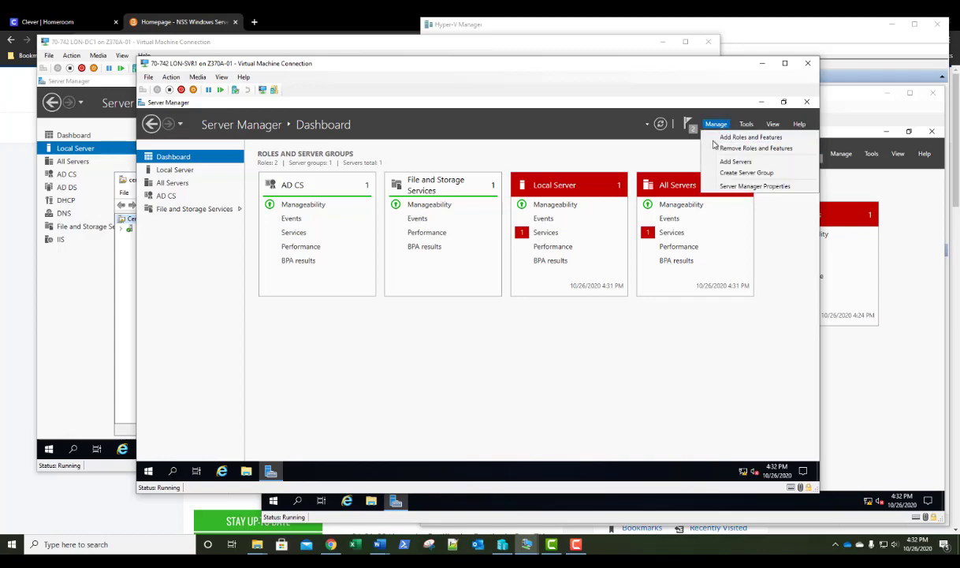
pyautogui.click(719, 139)
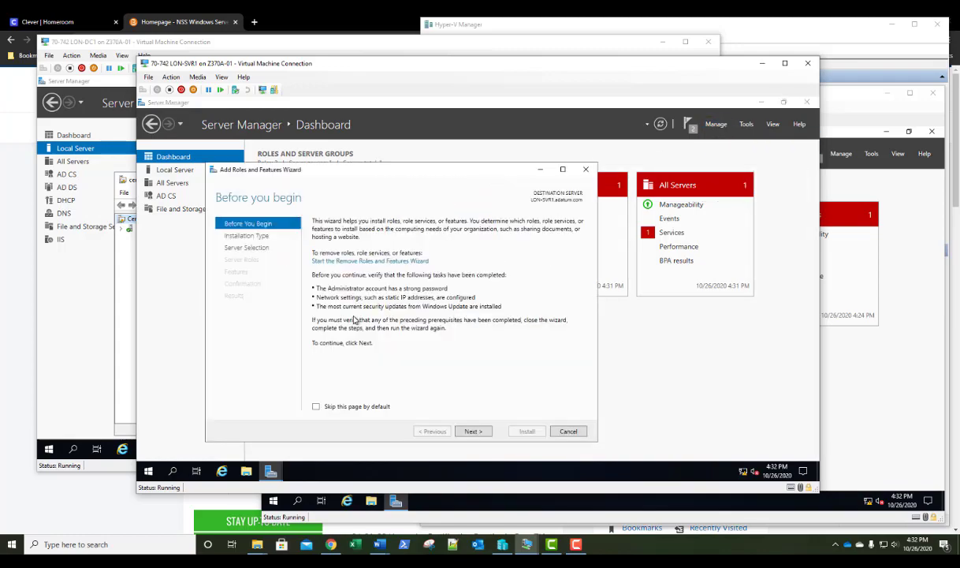
pyautogui.click(475, 432)
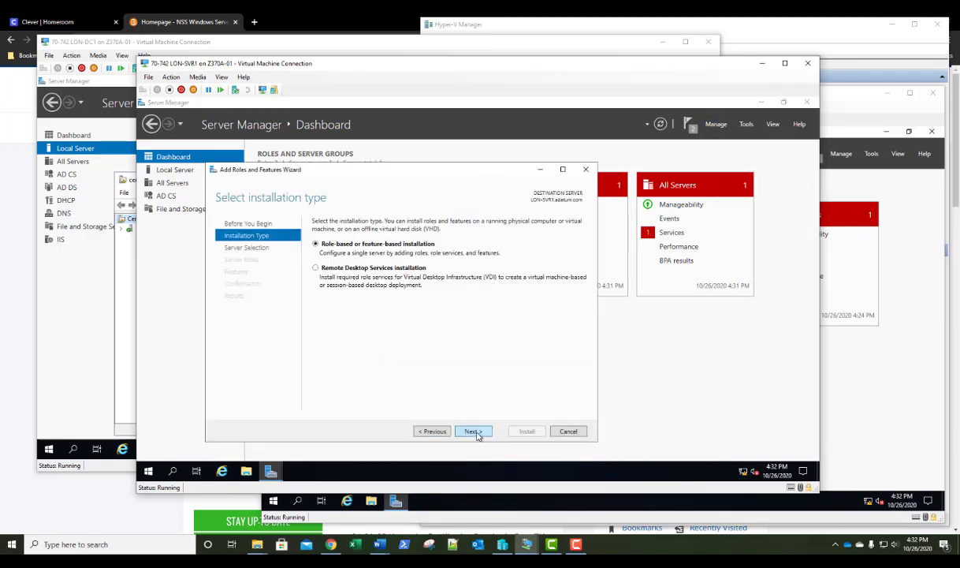
pyautogui.click(475, 433)
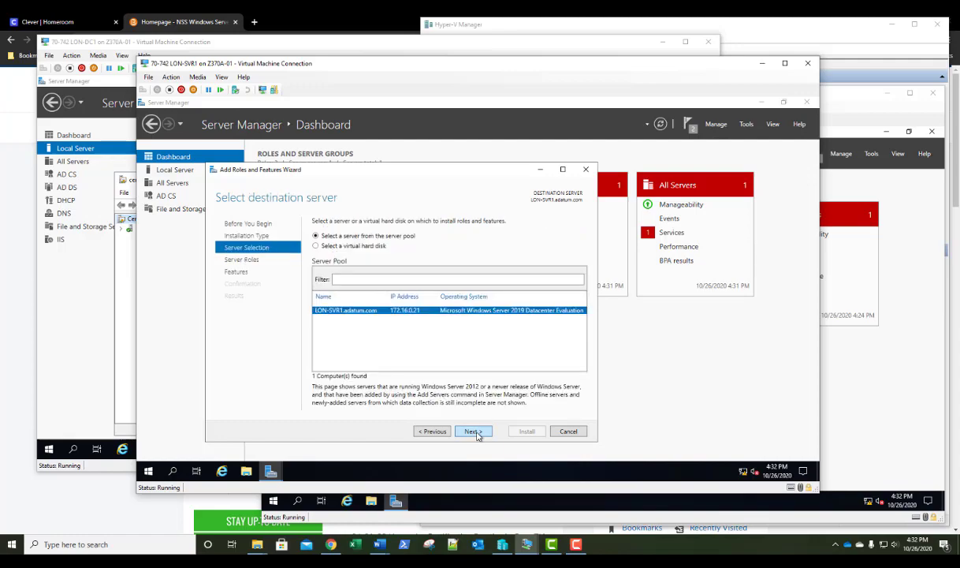
pyautogui.click(475, 433)
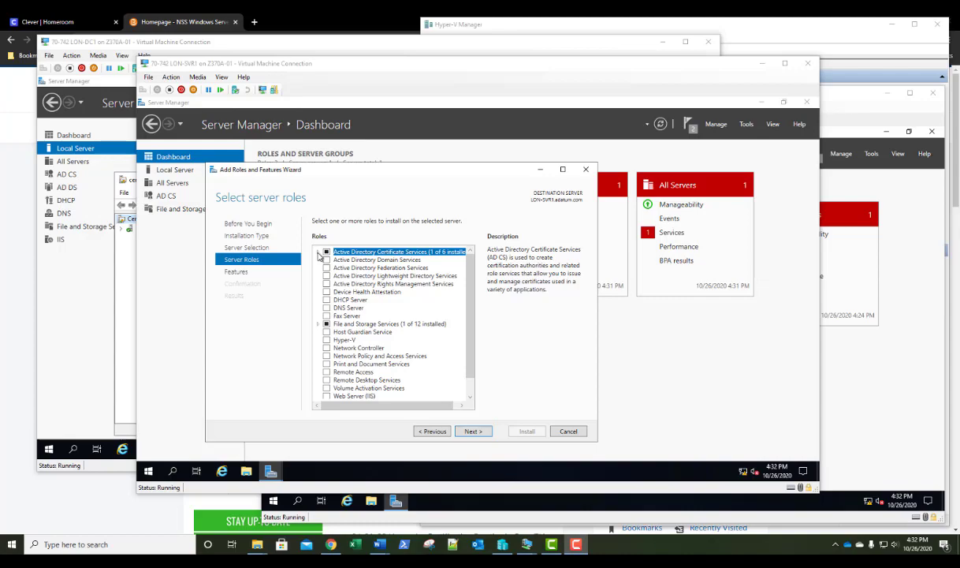
# Select the Online Responder role service with its required features and install them
pyautogui.click(318, 252)
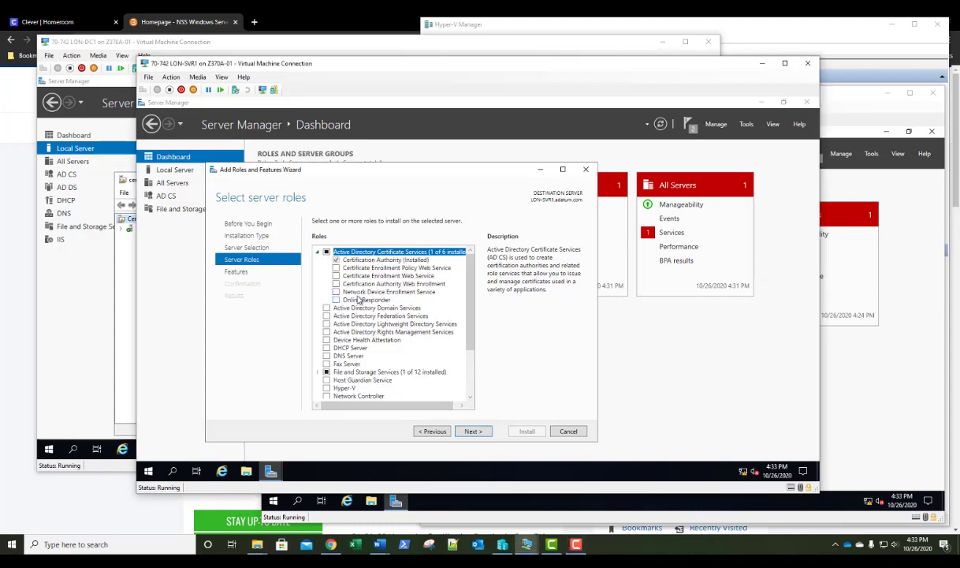
pyautogui.click(337, 301)
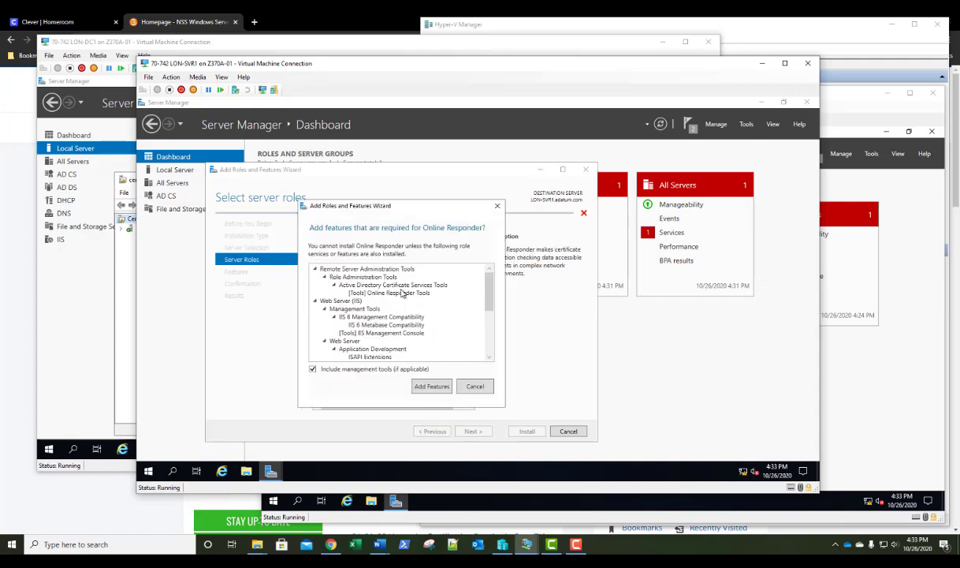
pyautogui.click(431, 387)
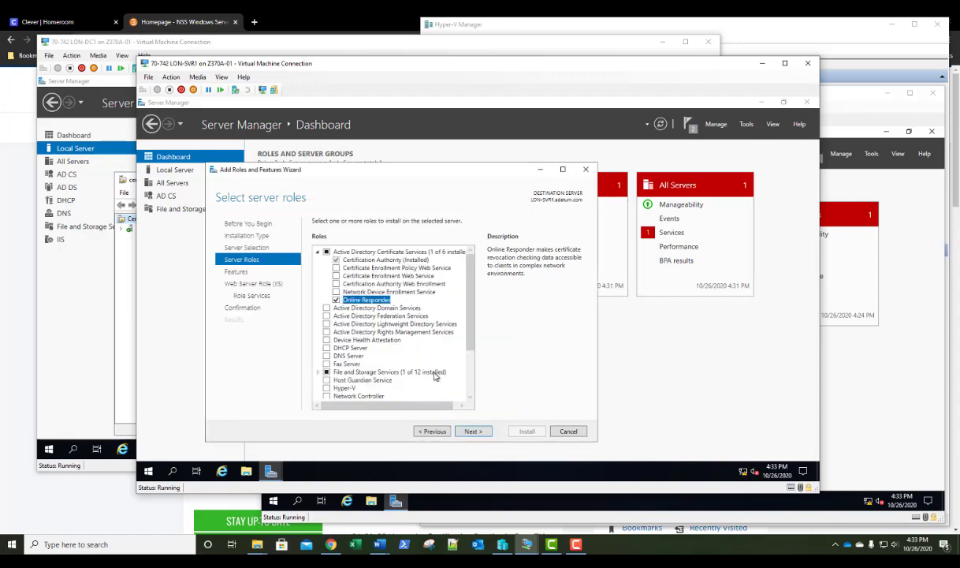
pyautogui.click(472, 436)
pyautogui.click(472, 436)
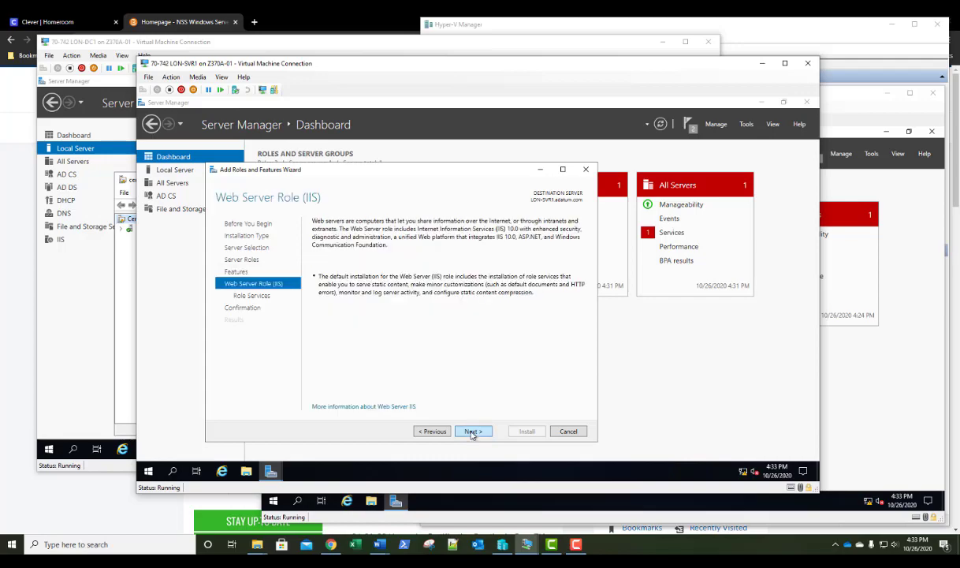
pyautogui.click(472, 432)
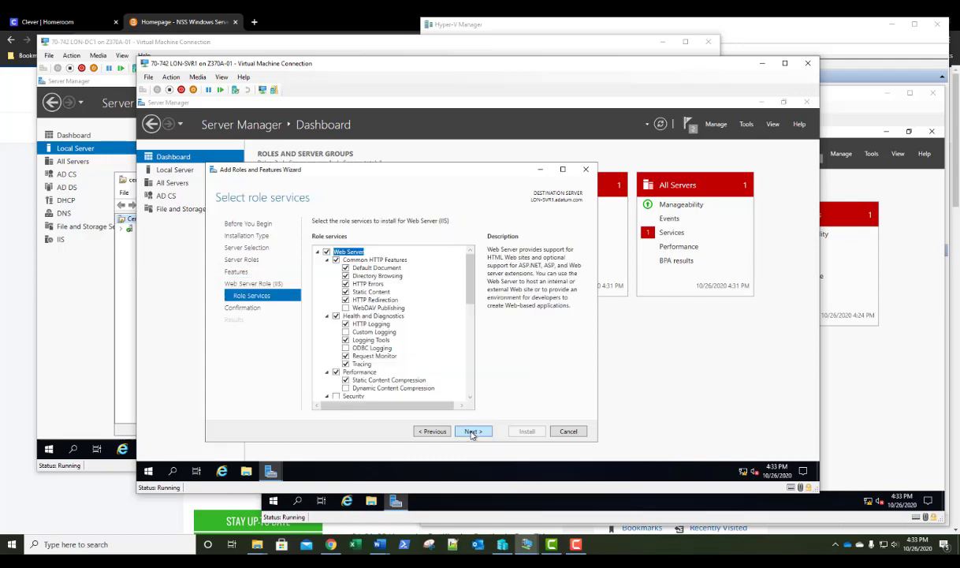
pyautogui.click(472, 433)
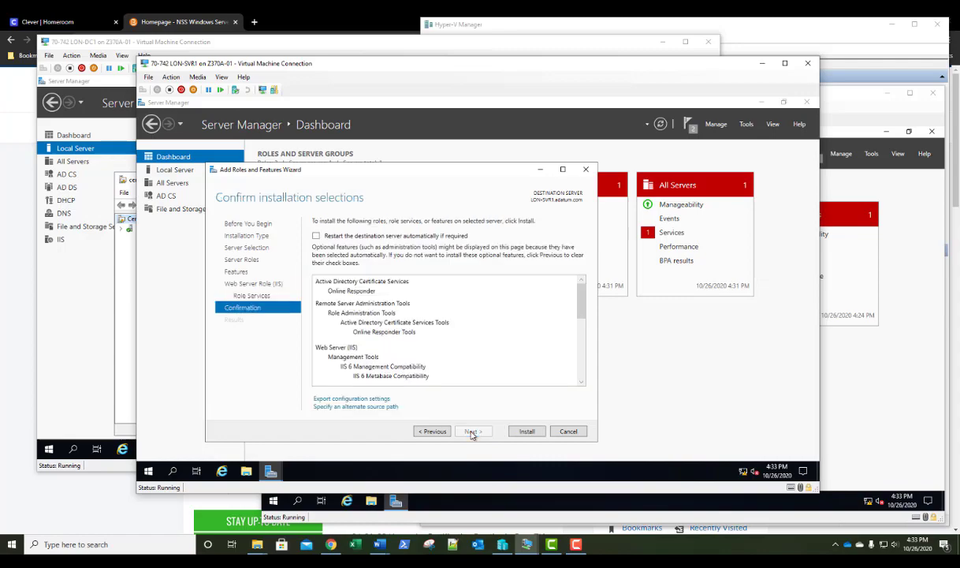
pyautogui.click(526, 433)
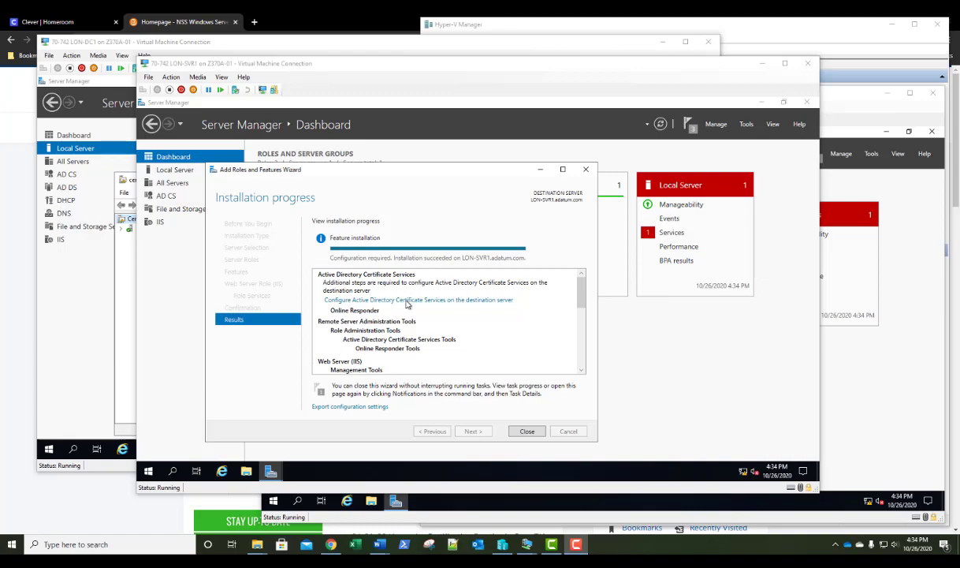
# Open the AD CS configuration and enter the adatum domain administrator's credentials
pyautogui.click(407, 302)
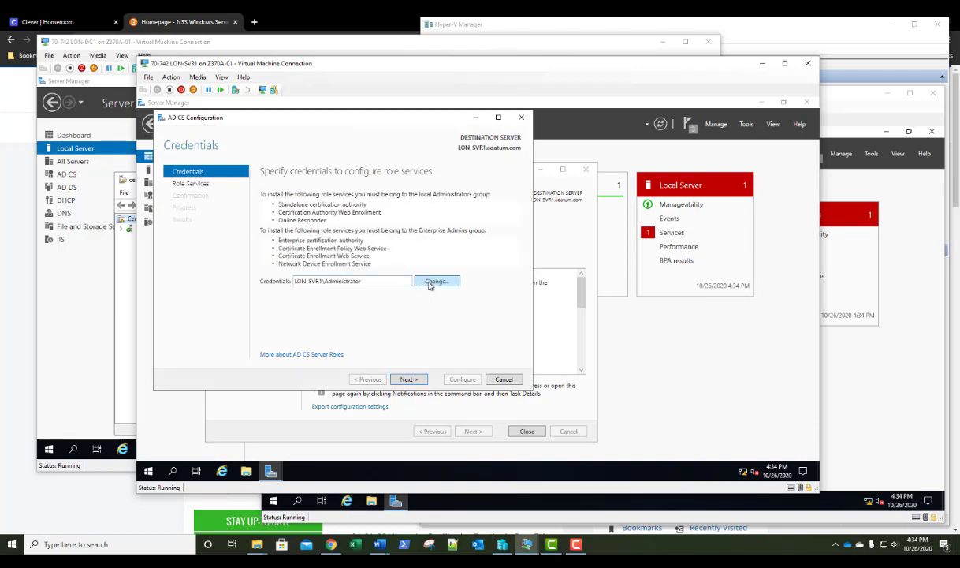
pyautogui.click(431, 283)
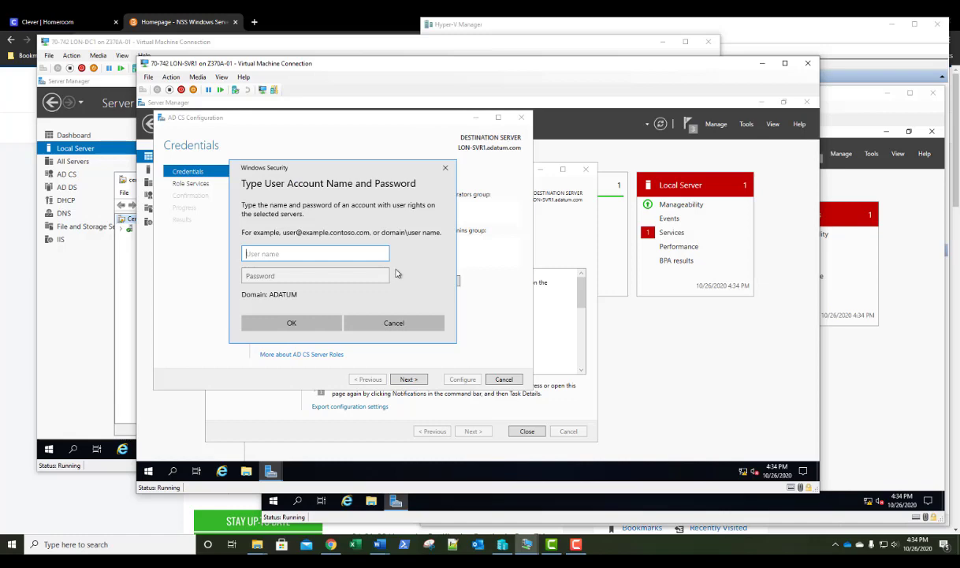
pyautogui.write('adatum\\administrator')
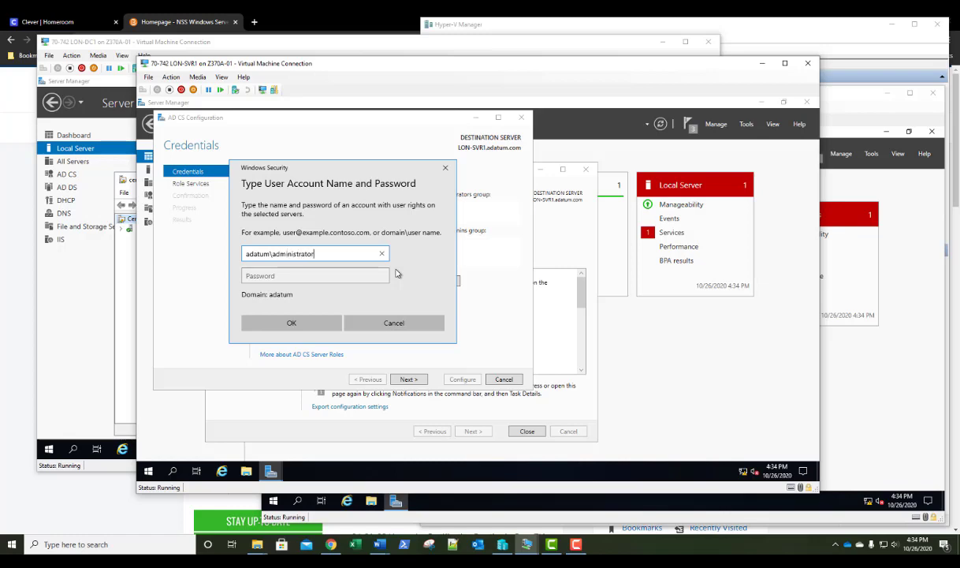
pyautogui.press('Tab')
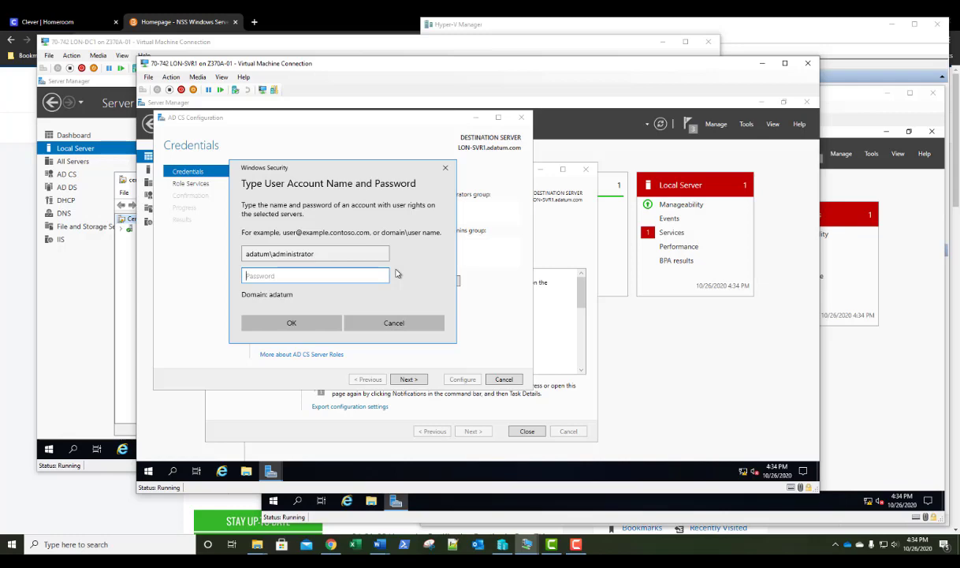
pyautogui.write('Pa$$w0rd')
pyautogui.press('Return')
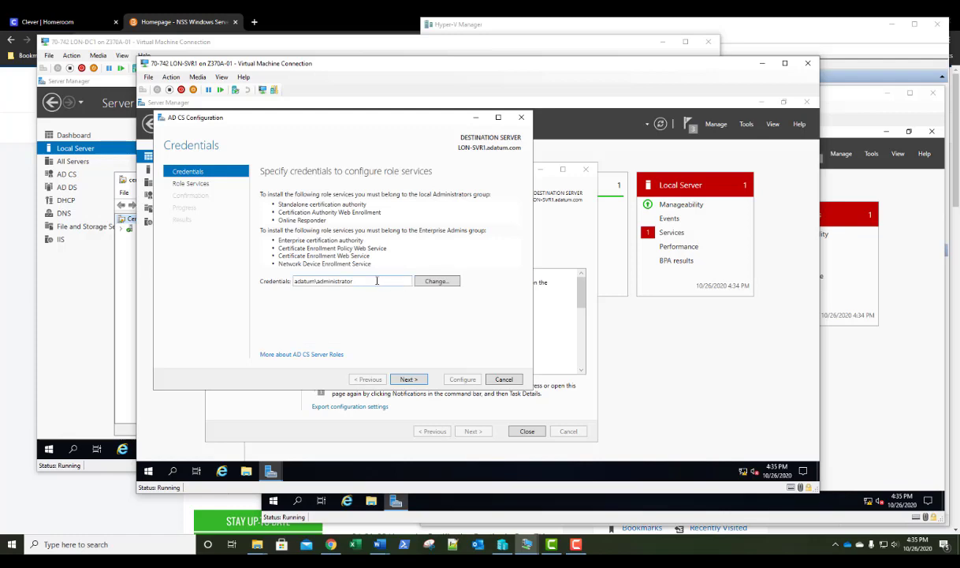
# Configure the Online Responder role service and close the finished wizard
pyautogui.click(408, 380)
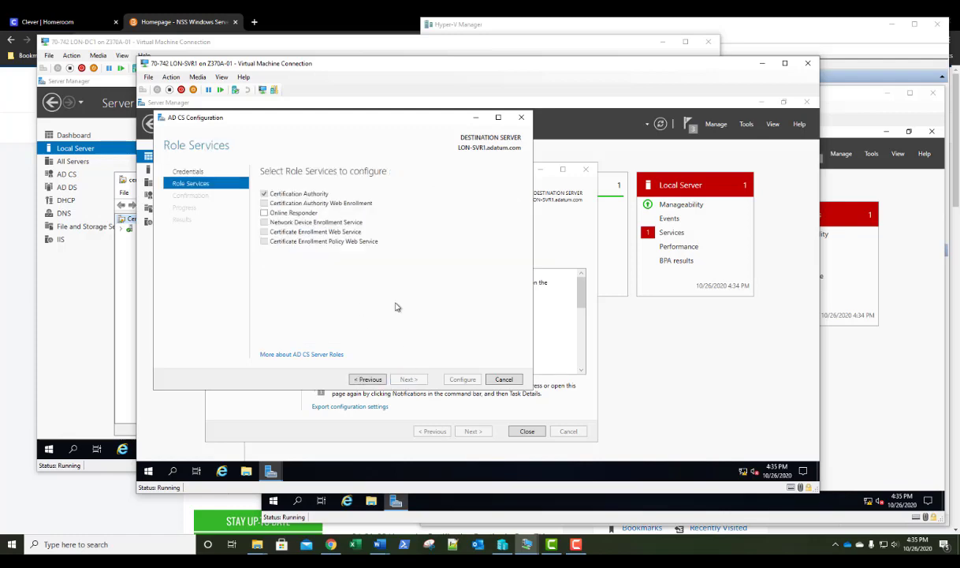
pyautogui.click(264, 214)
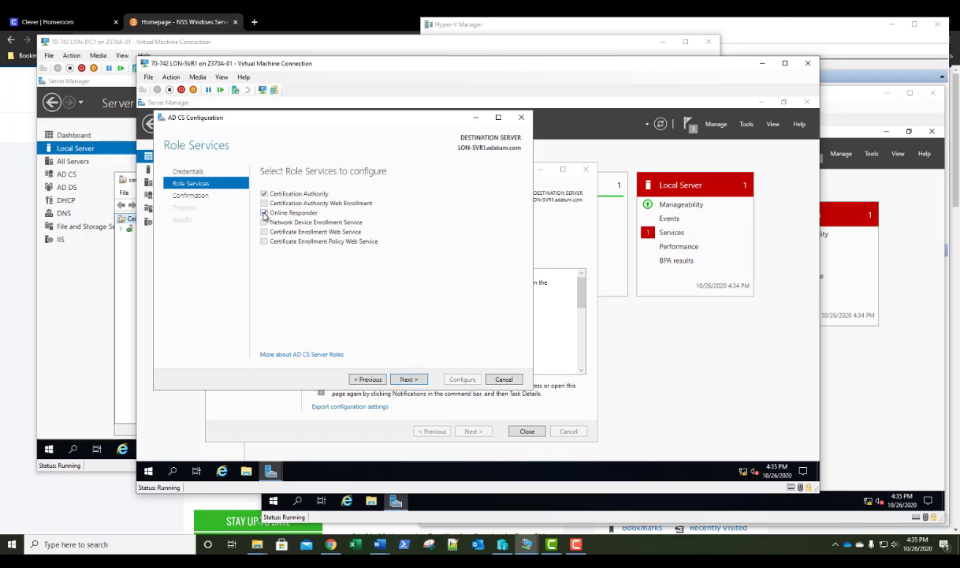
pyautogui.click(408, 380)
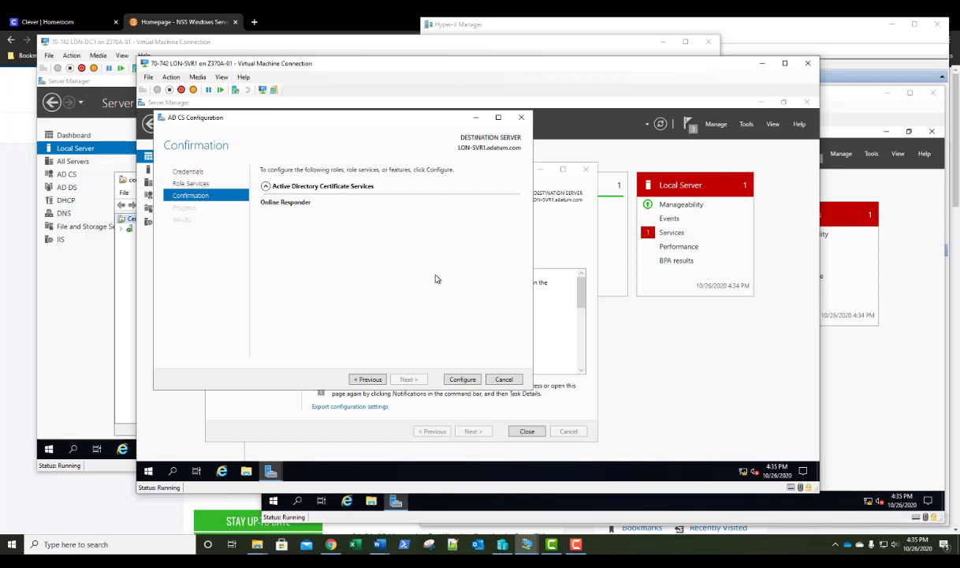
pyautogui.click(463, 380)
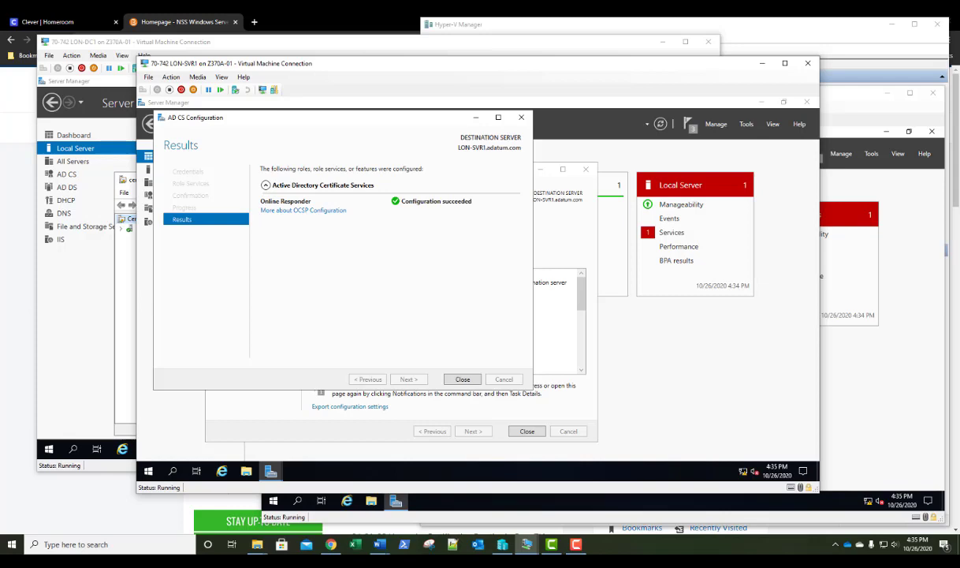
pyautogui.click(463, 379)
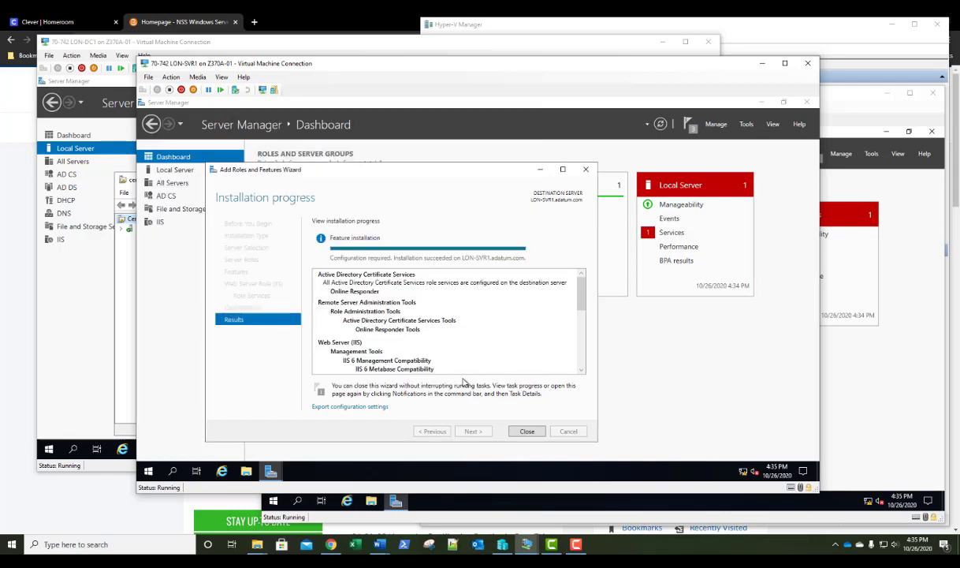
# Reopen the Certification Authority console and show adatum-LON-SVR1-CA Properties on the Extensions tab
pyautogui.click(526, 433)
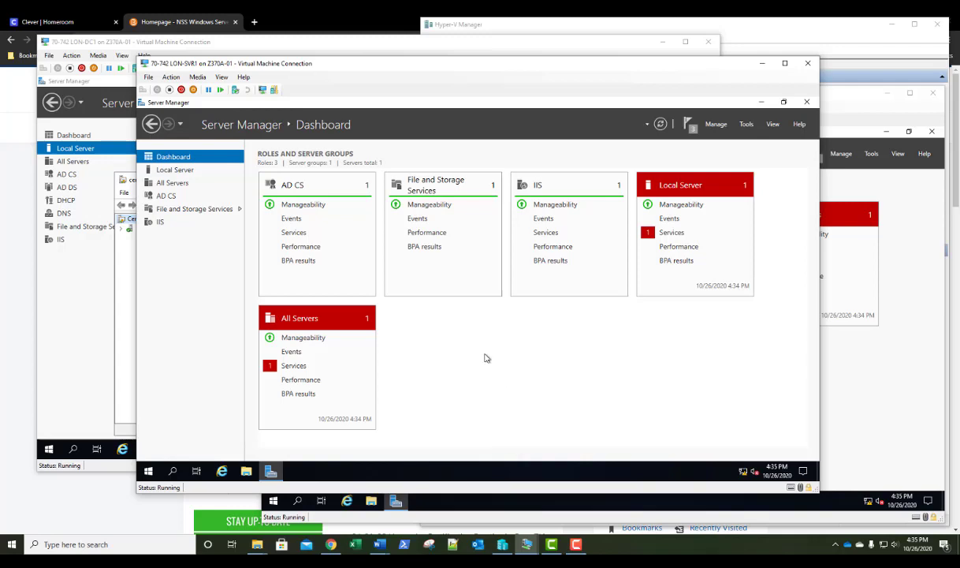
pyautogui.click(747, 126)
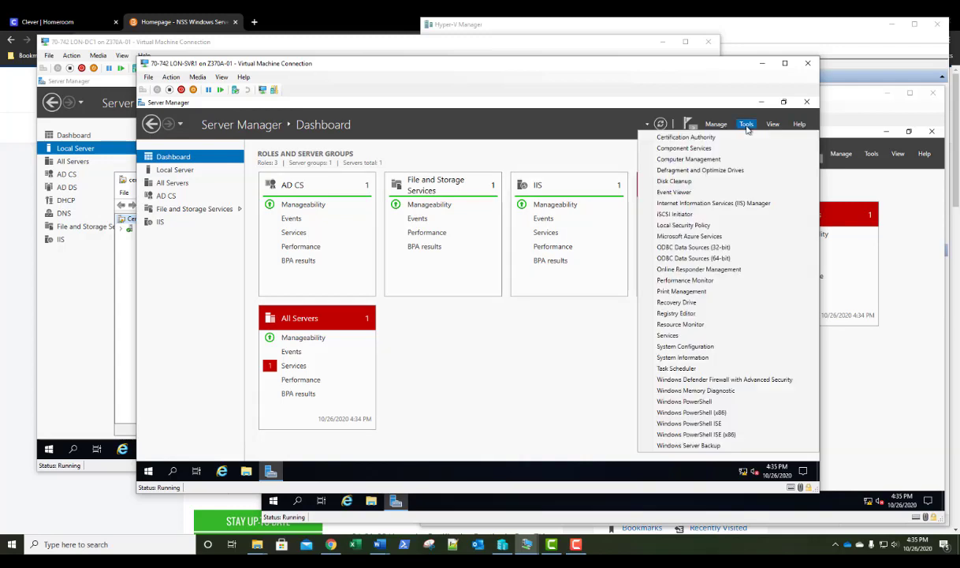
pyautogui.click(704, 139)
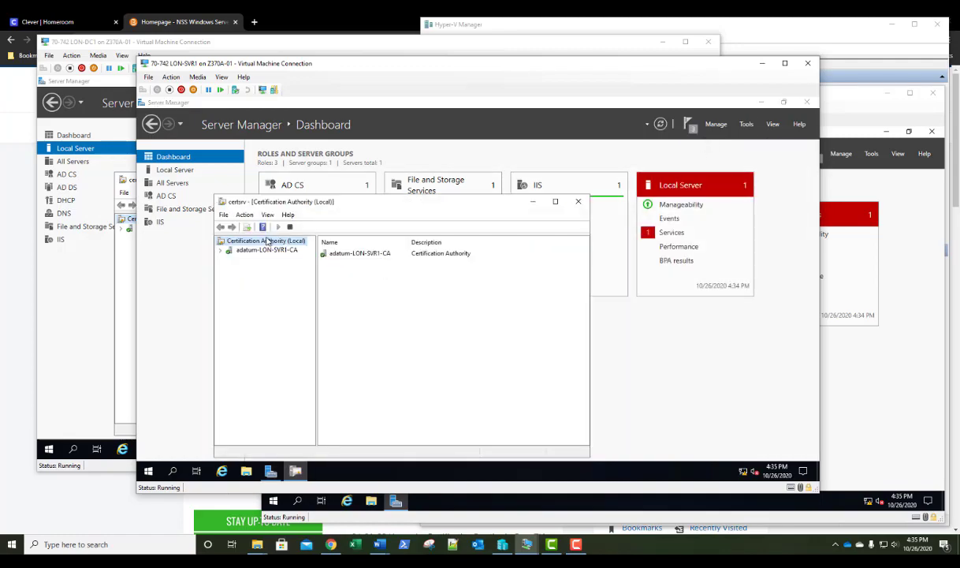
pyautogui.rightClick(254, 251)
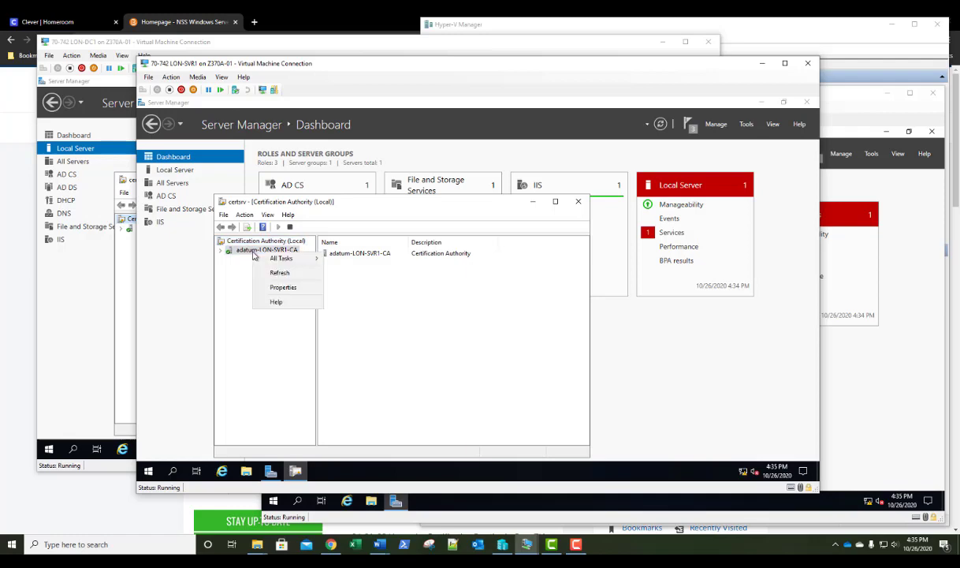
pyautogui.click(282, 289)
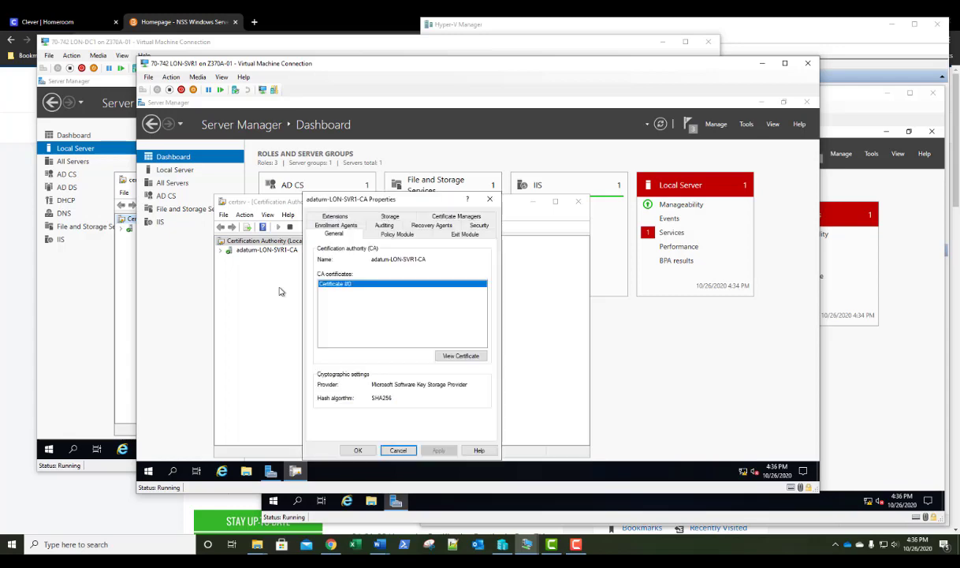
pyautogui.moveTo(371, 190); pyautogui.dragTo(411, 157)
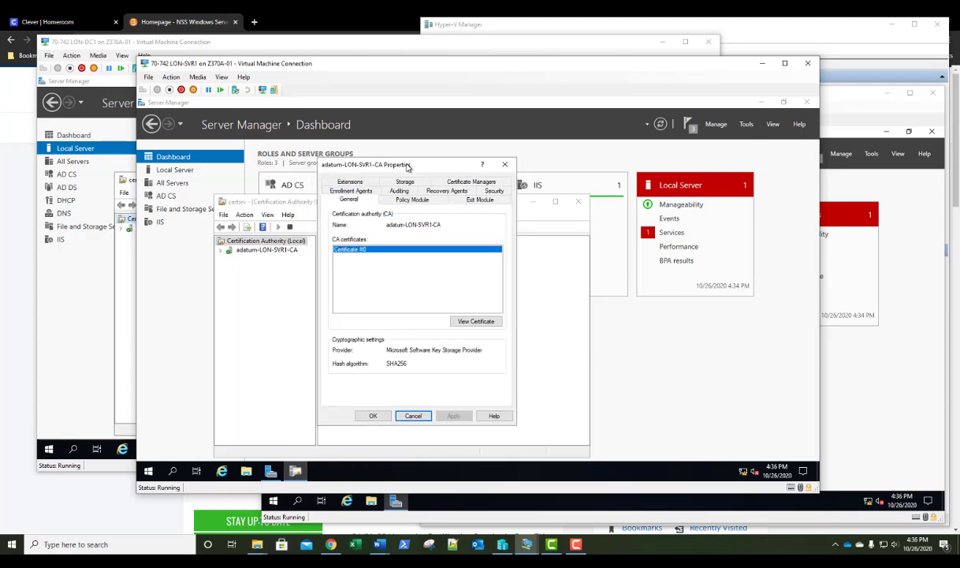
pyautogui.click(356, 183)
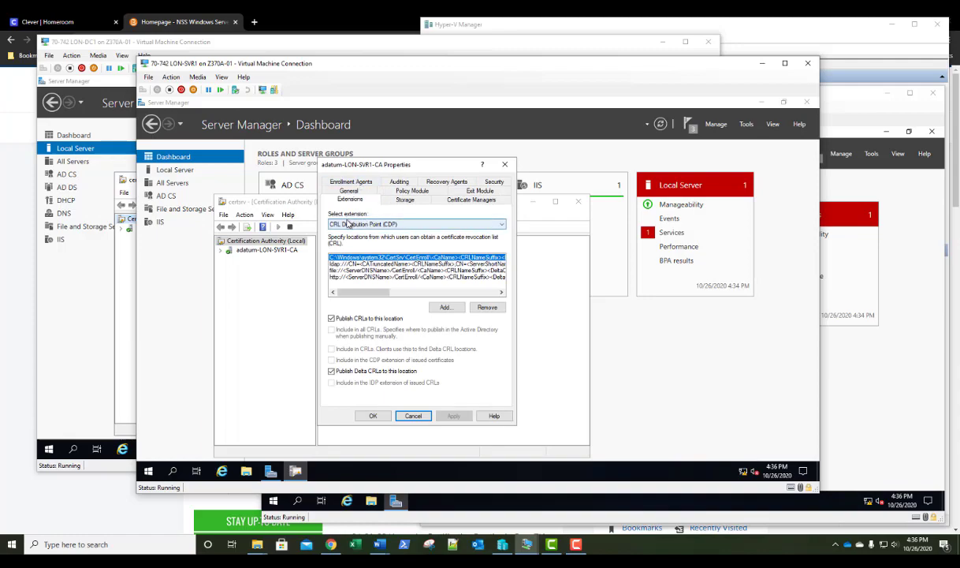
# Switch the selected extension to Authority Information Access (AIA) and review its listed URLs
pyautogui.click(347, 225)
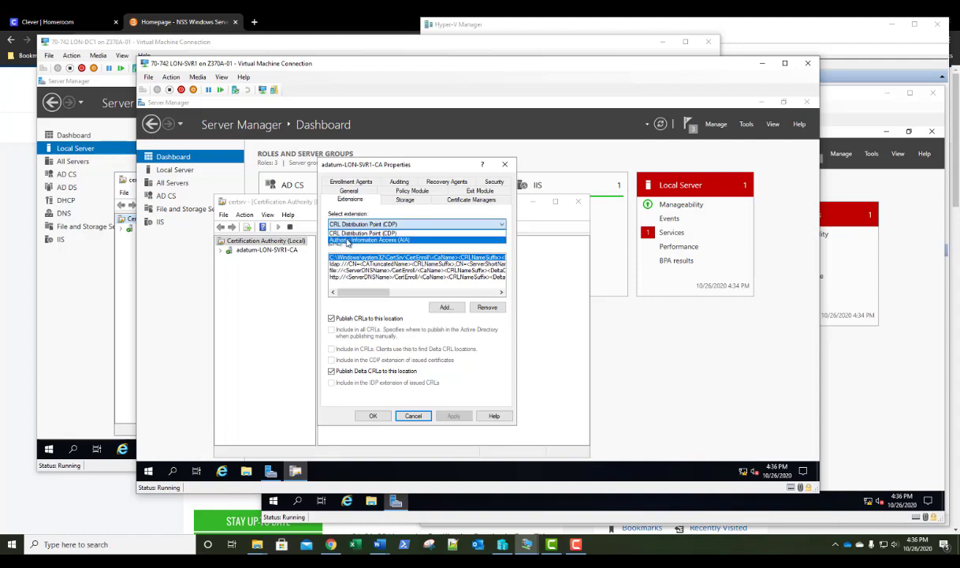
pyautogui.click(347, 241)
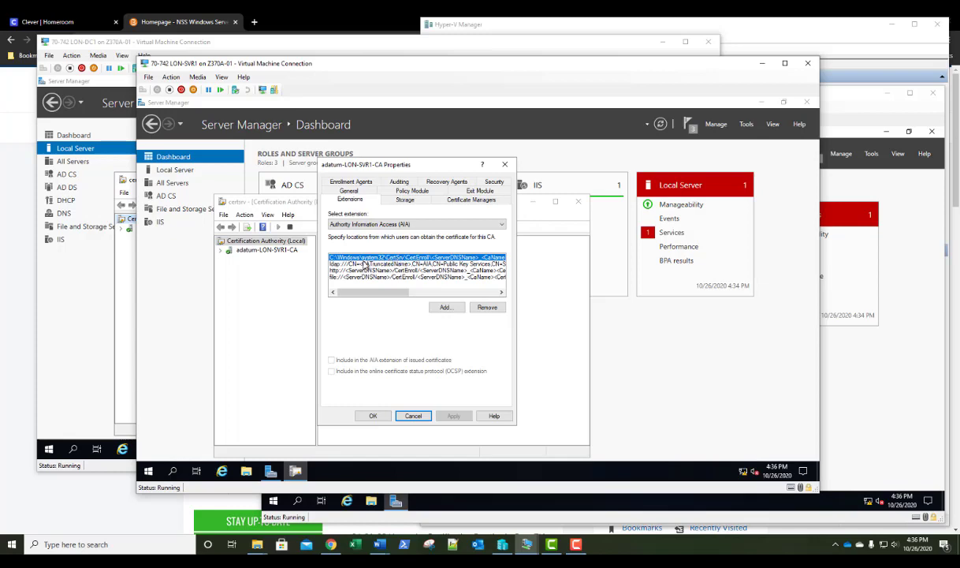
pyautogui.moveTo(351, 292); pyautogui.dragTo(328, 302)
pyautogui.moveTo(396, 292); pyautogui.dragTo(456, 296)
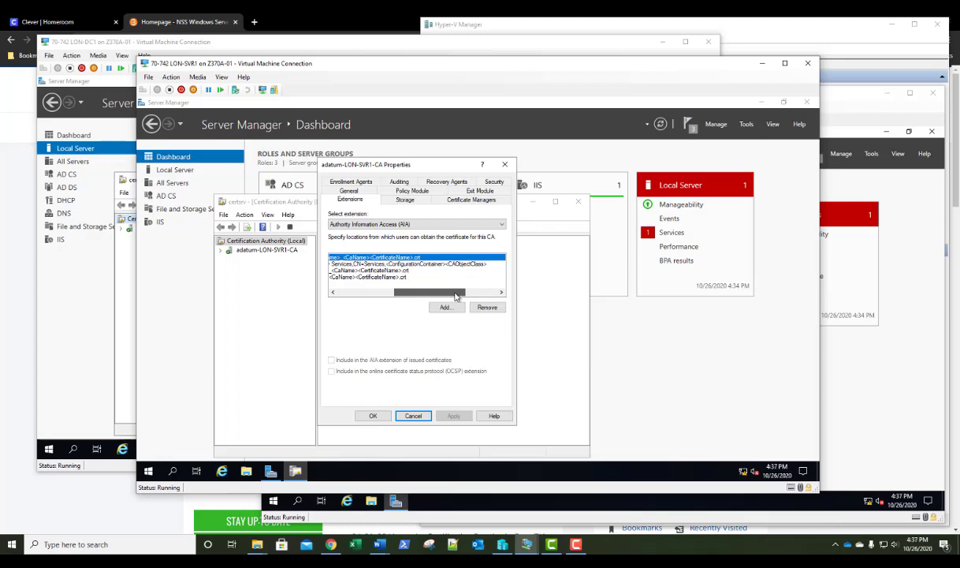
pyautogui.moveTo(455, 295); pyautogui.dragTo(407, 298)
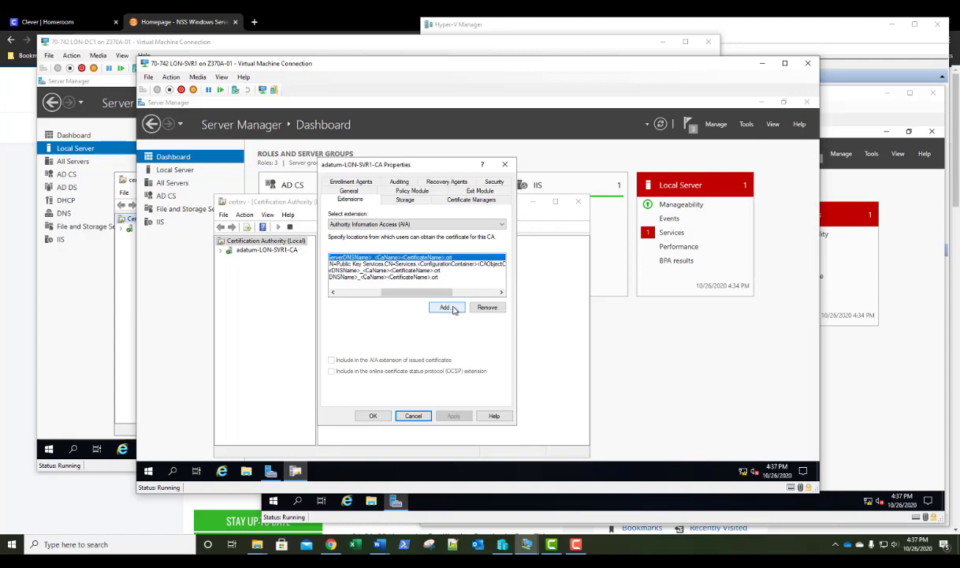
pyautogui.click(446, 307)
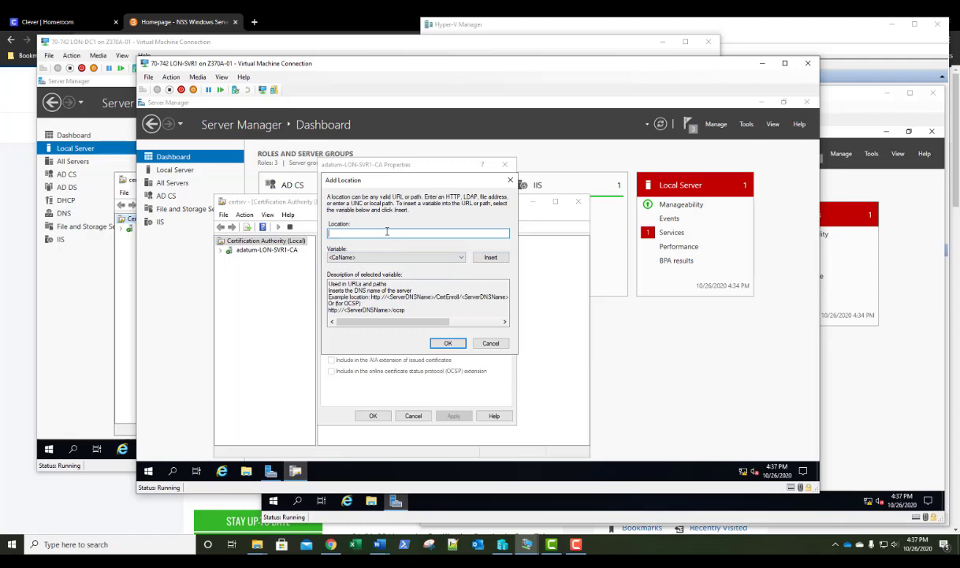
pyautogui.write('http://')
pyautogui.click(407, 259)
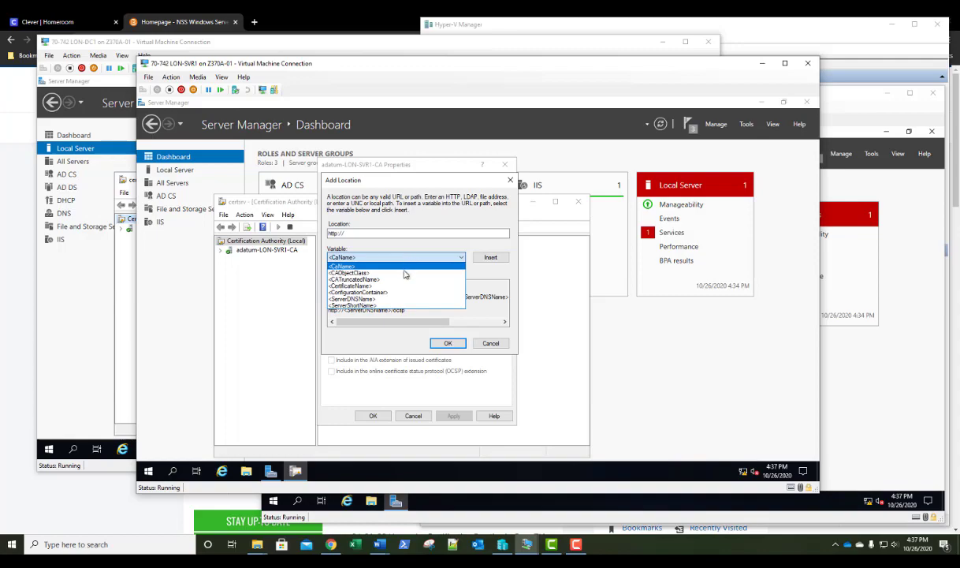
pyautogui.click(371, 299)
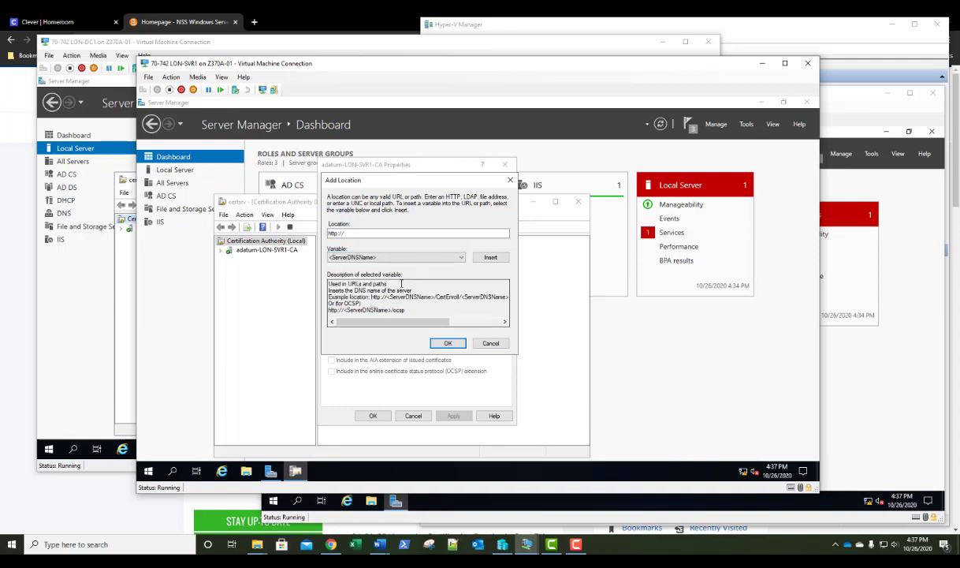
pyautogui.click(489, 260)
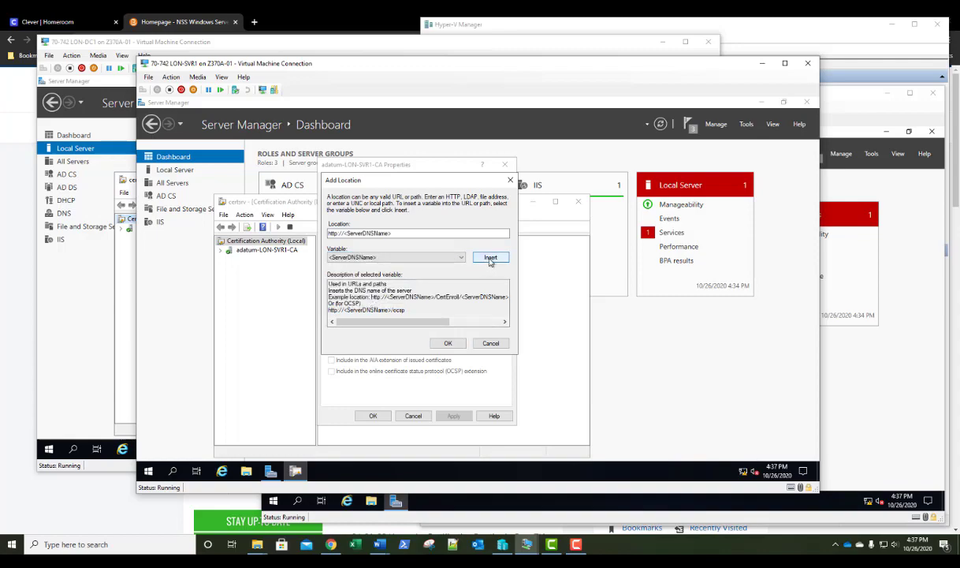
pyautogui.click(411, 232)
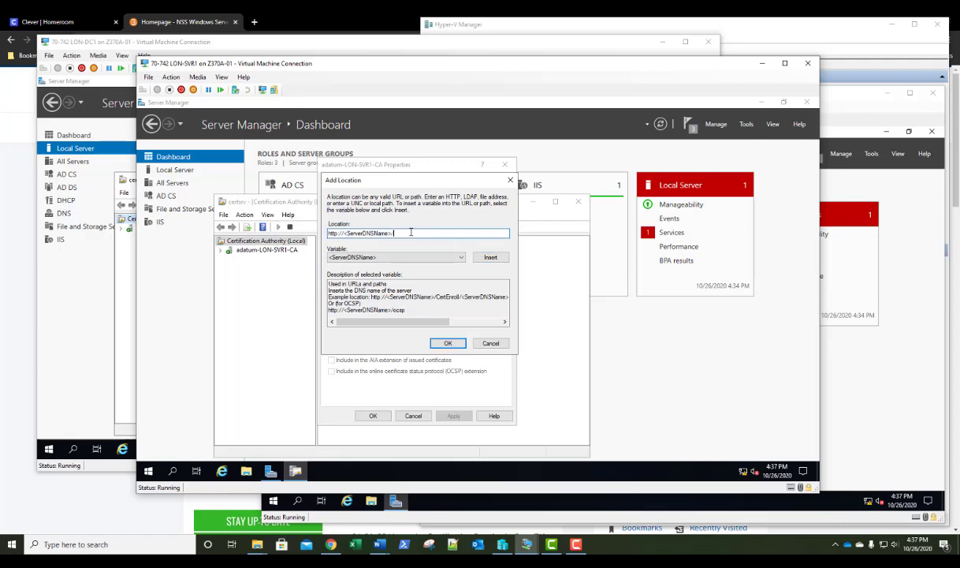
pyautogui.write('/ce')
pyautogui.click(448, 345)
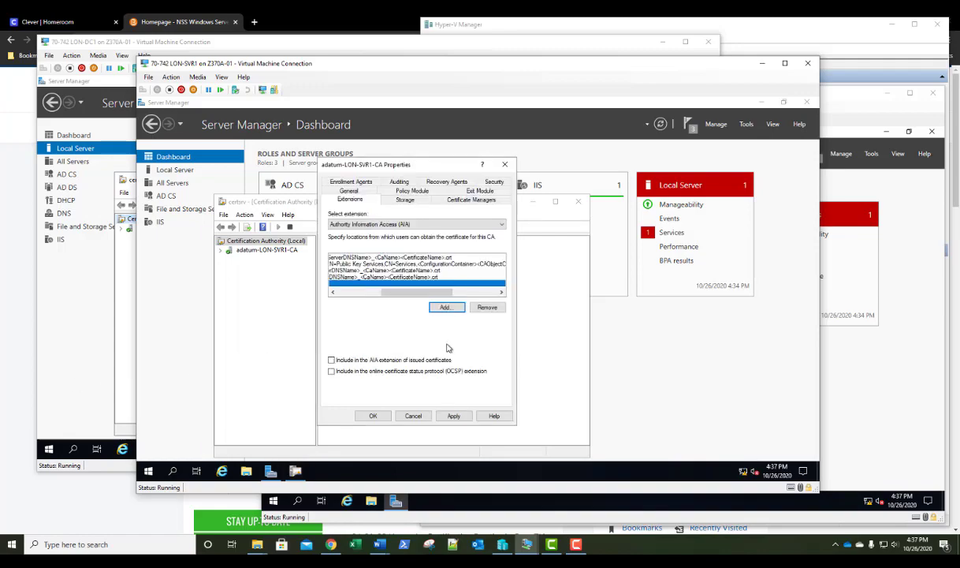
# Include the ocsp location in the AIA and OCSP extensions, apply, and restart AD CS
pyautogui.moveTo(409, 296); pyautogui.dragTo(364, 292)
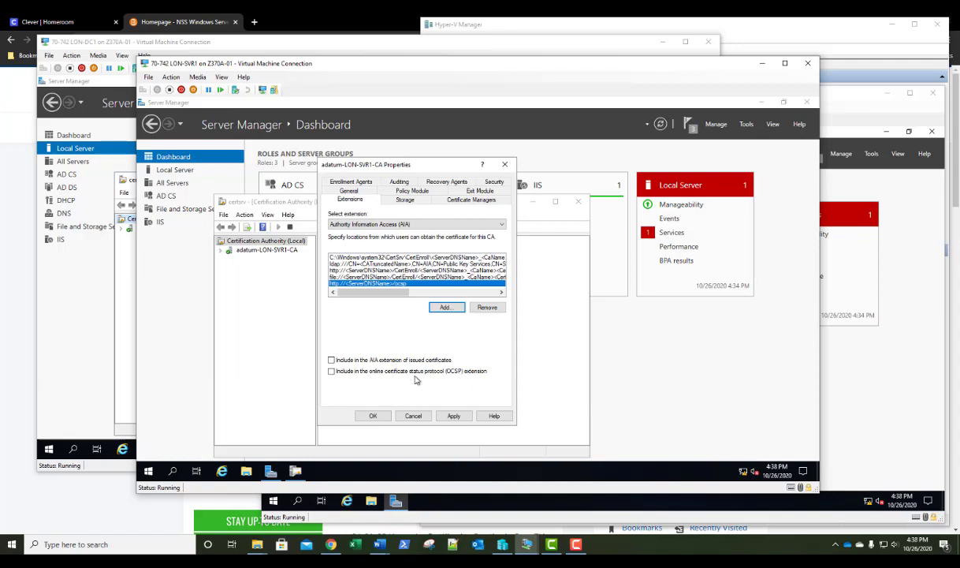
pyautogui.click(331, 360)
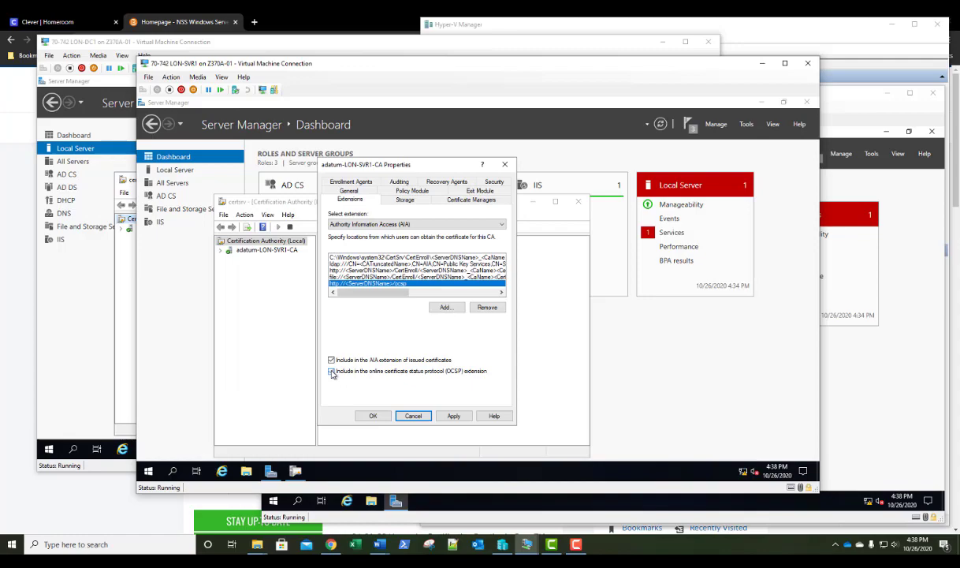
pyautogui.click(332, 371)
pyautogui.click(374, 418)
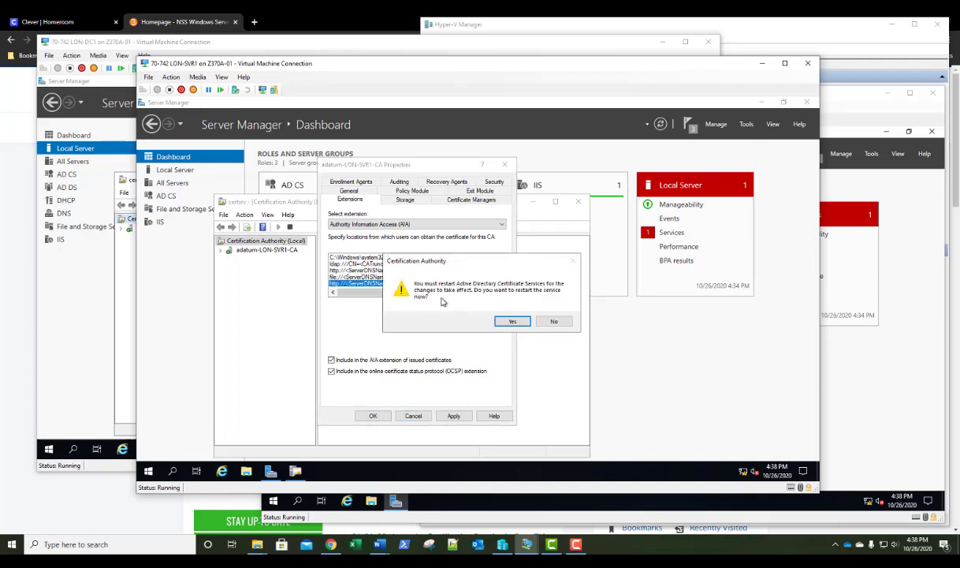
pyautogui.click(511, 321)
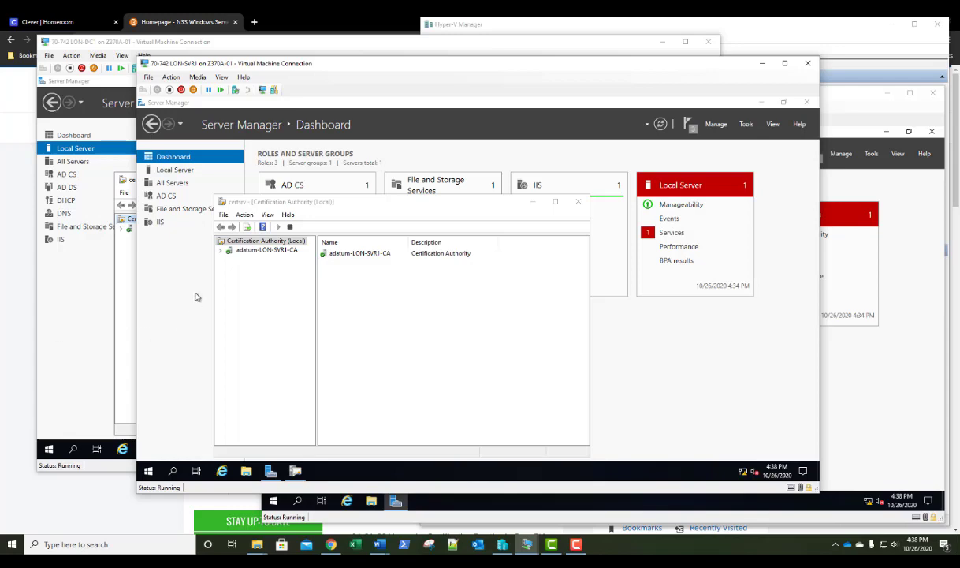
# Try managing the CA's Certificate Templates, dismiss the loading error, and close both consoles
pyautogui.click(221, 252)
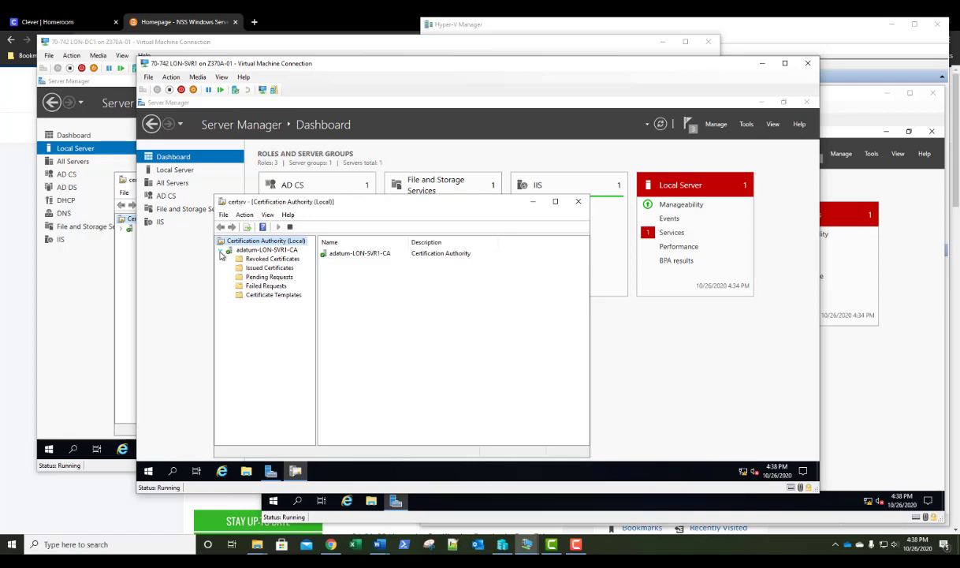
pyautogui.rightClick(272, 297)
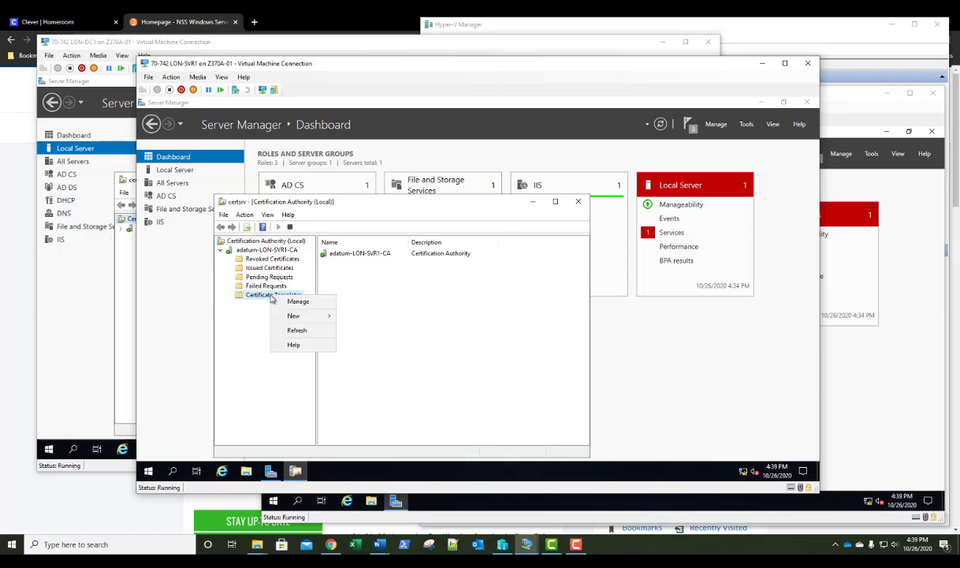
pyautogui.click(287, 305)
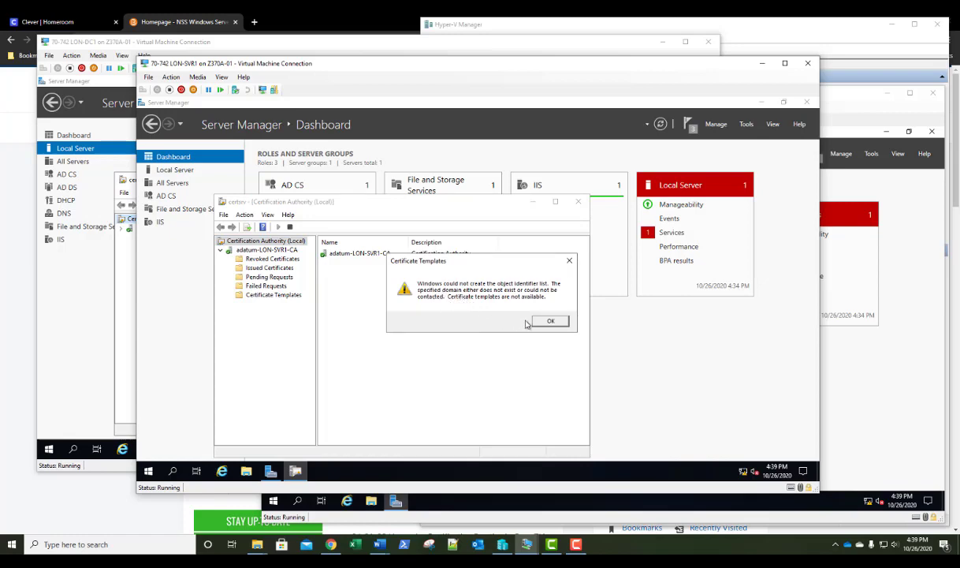
pyautogui.click(551, 321)
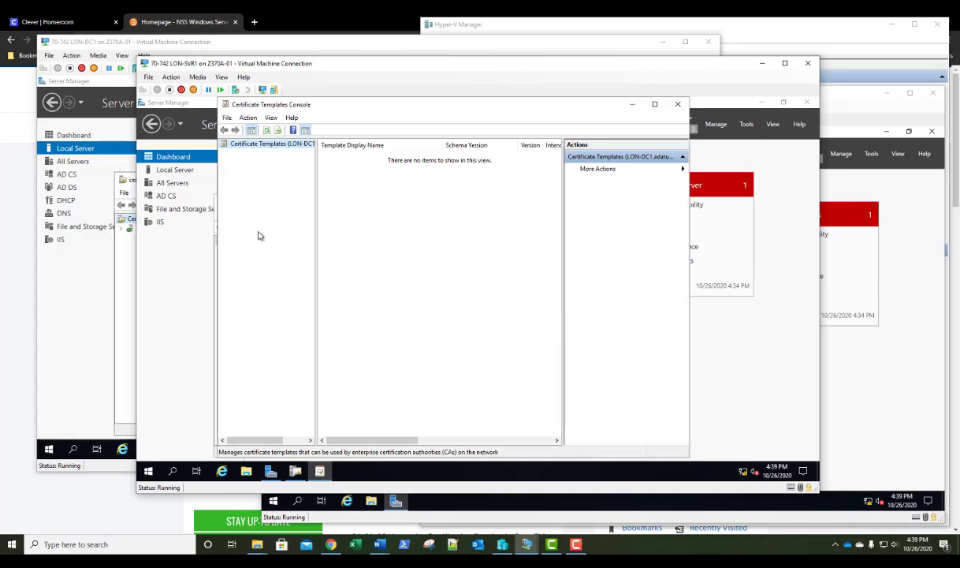
pyautogui.click(679, 106)
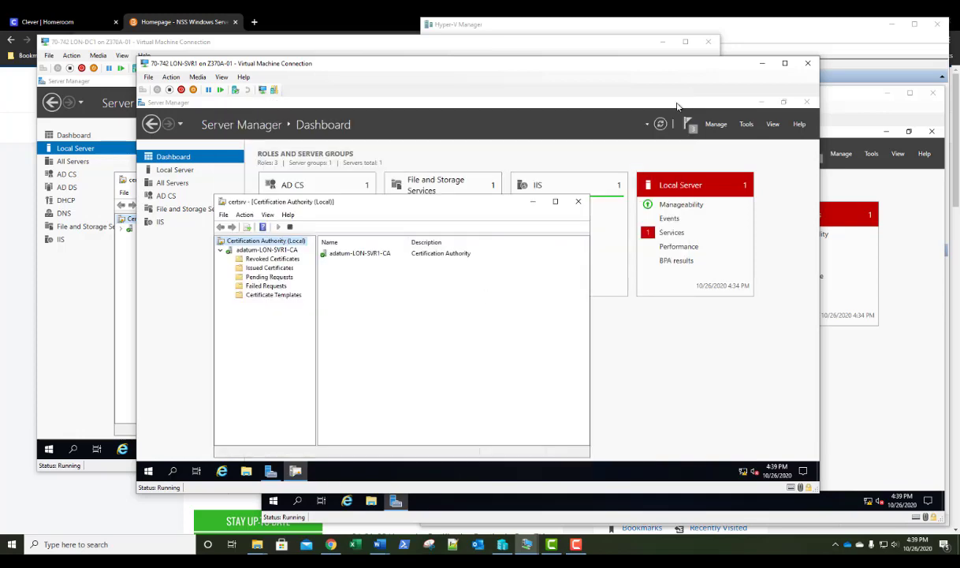
pyautogui.click(554, 198)
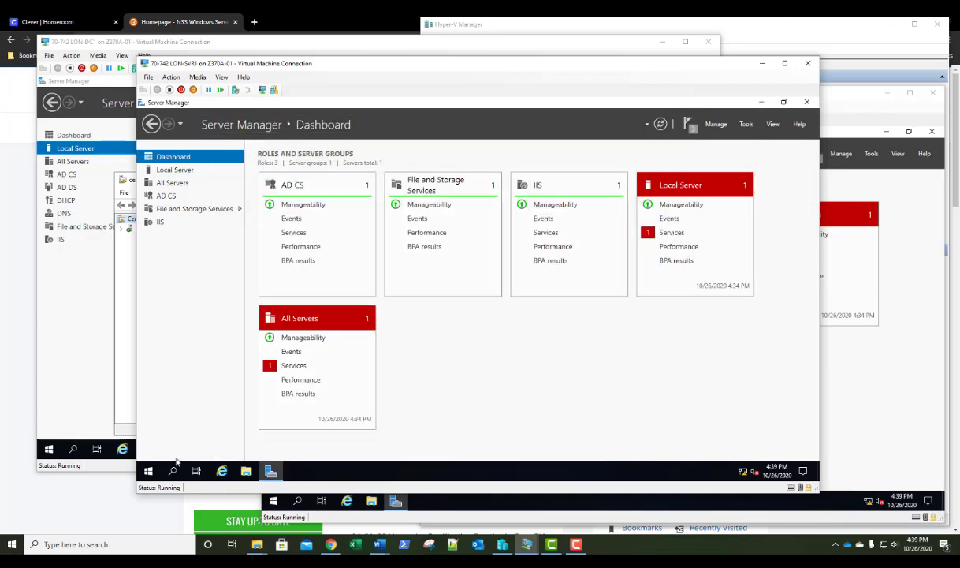
# Sign out, then sign back in as adatum\administrator with the account password
pyautogui.rightClick(148, 471)
pyautogui.moveTo(244, 444)
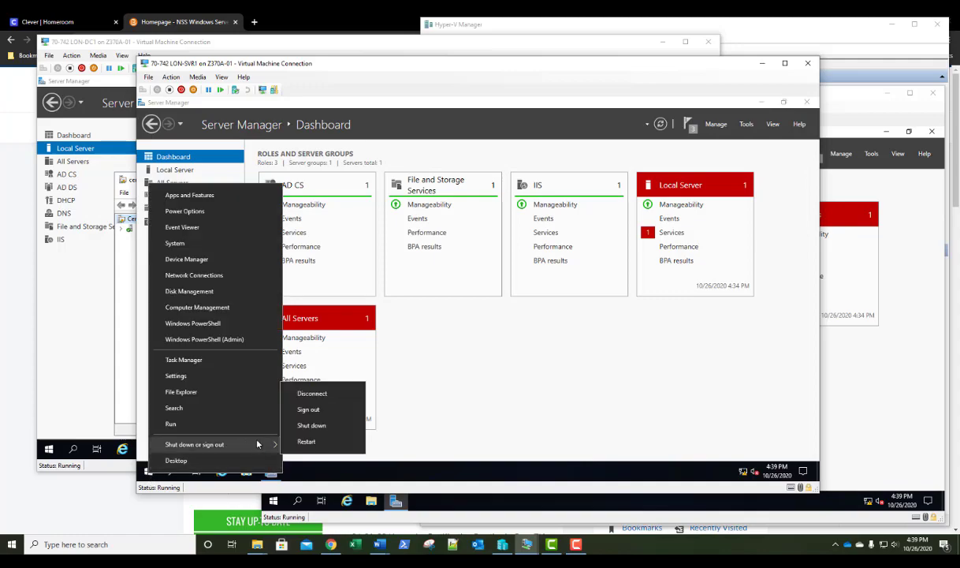
pyautogui.click(293, 413)
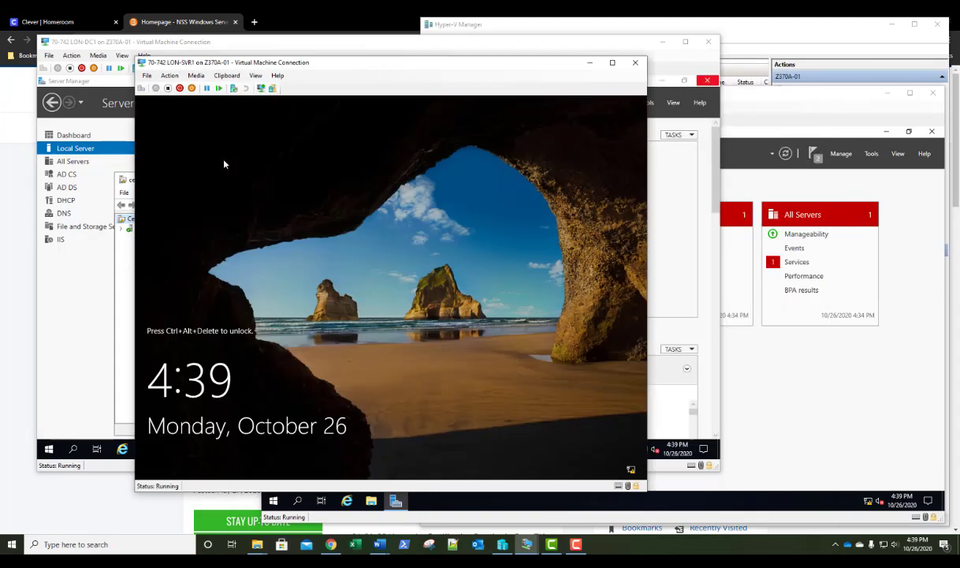
pyautogui.click(141, 87)
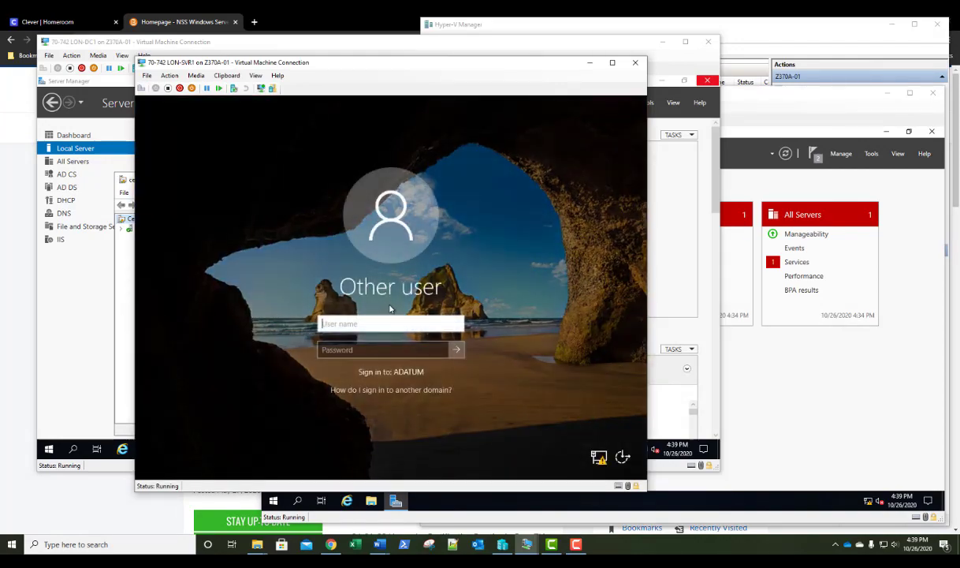
pyautogui.write('adatum\\')
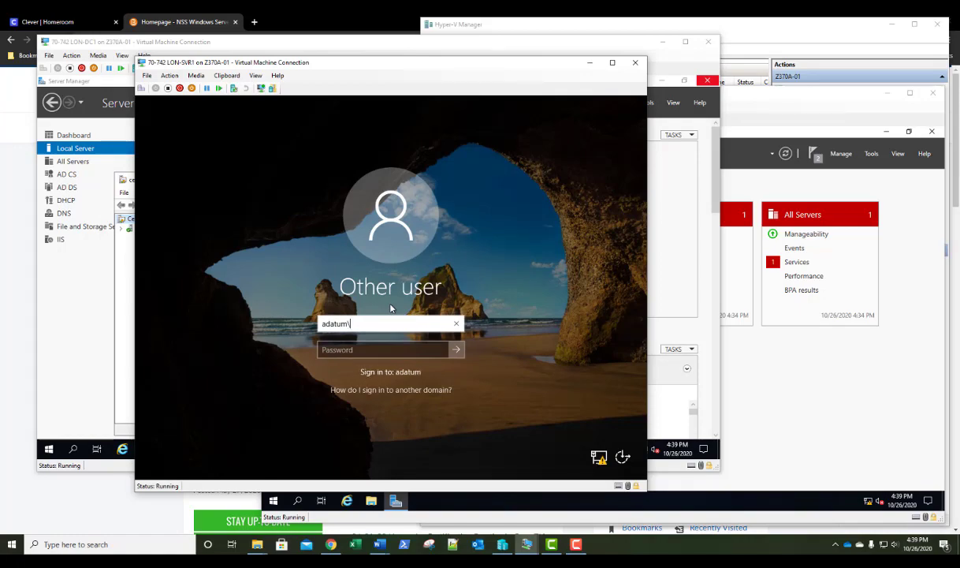
pyautogui.write('administrator')
pyautogui.press('Tab')
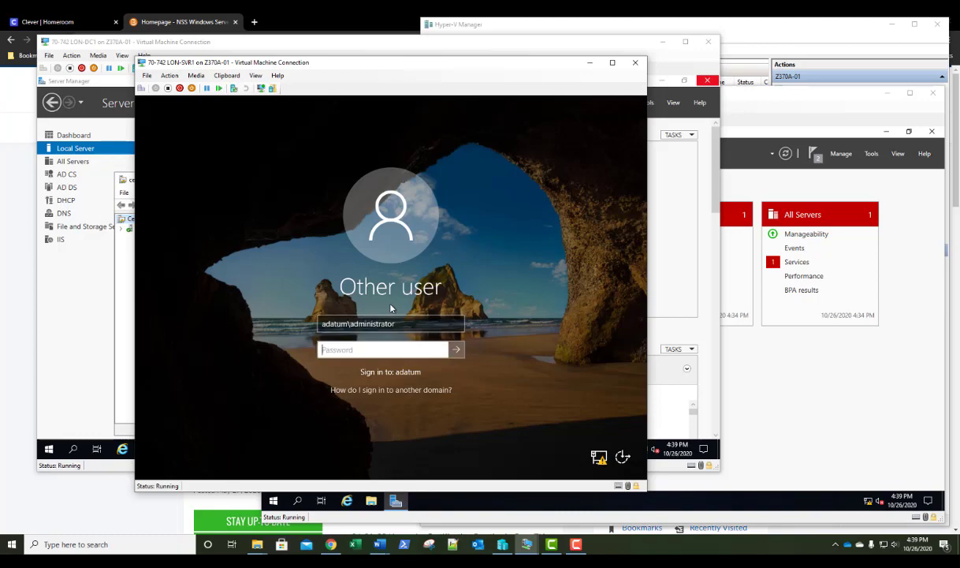
pyautogui.write('Pa55w.rd')
pyautogui.press('Return')
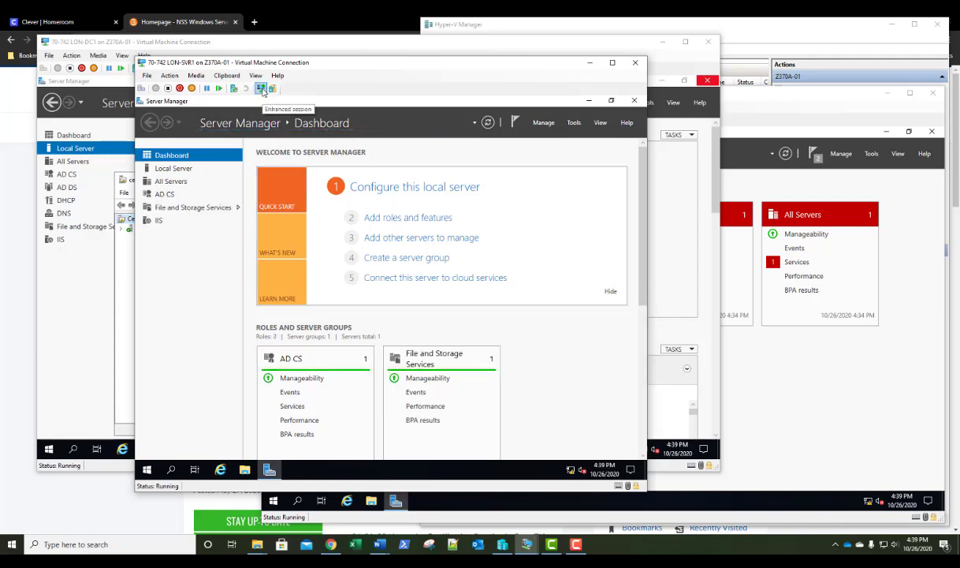
# Reconnect the VM in an enhanced session and sign in with the password again
pyautogui.click(261, 89)
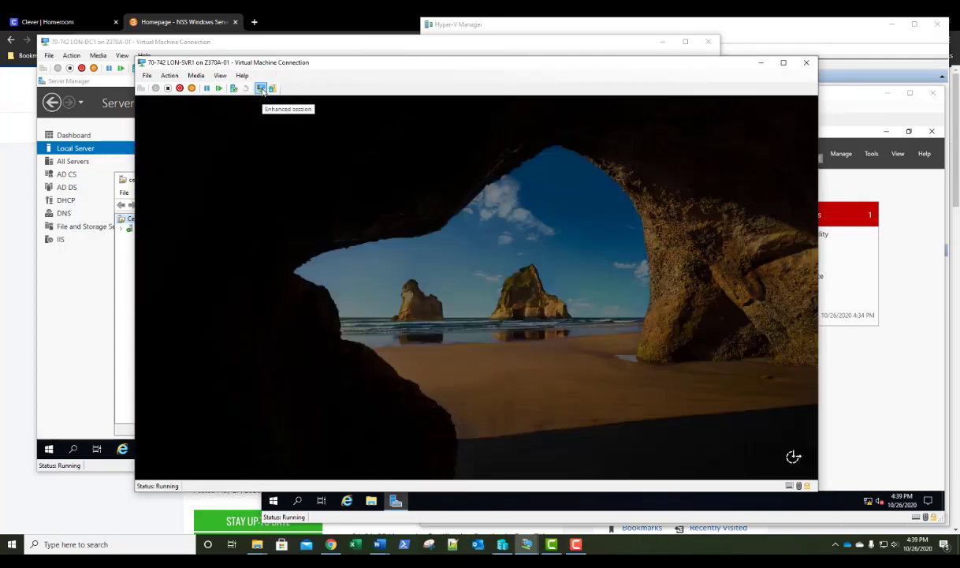
pyautogui.write('Pa55w.r')
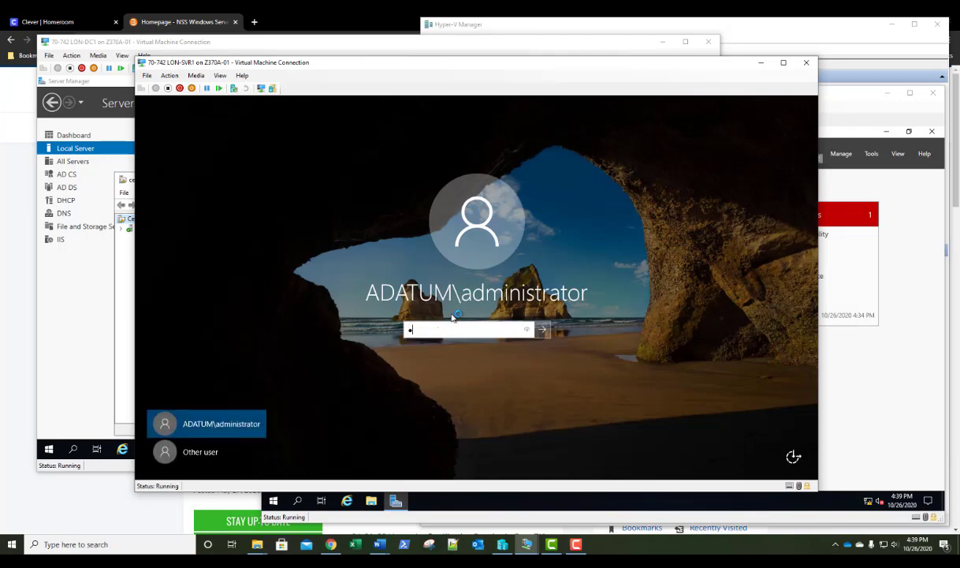
pyautogui.write('d')
pyautogui.press('Return')
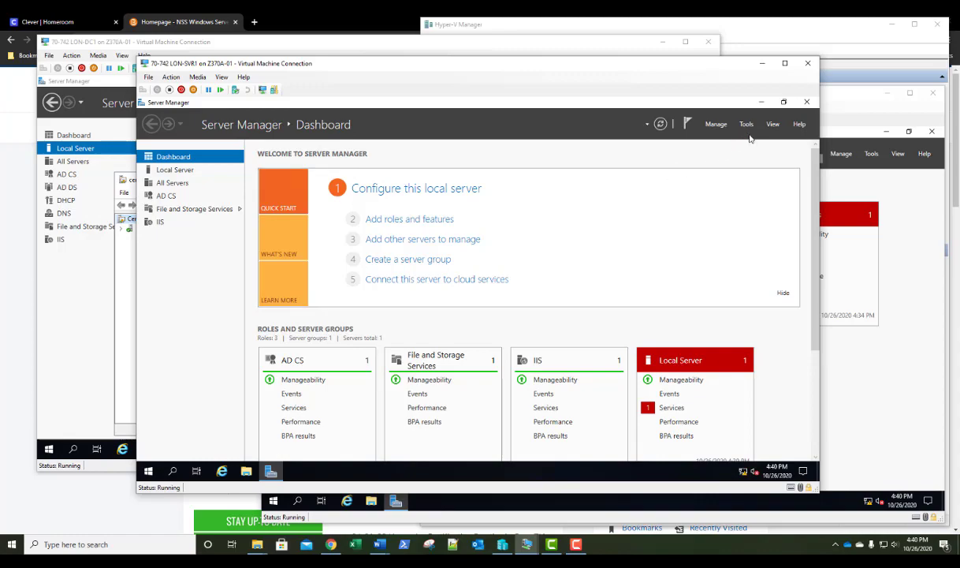
# Open the Certification Authority console and its Certificate Templates Console
pyautogui.click(746, 124)
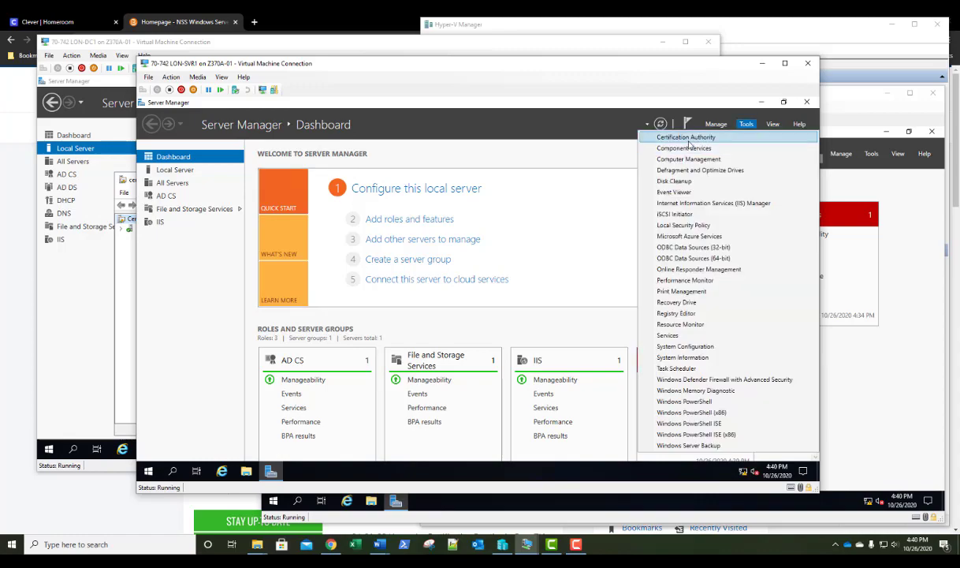
pyautogui.click(656, 138)
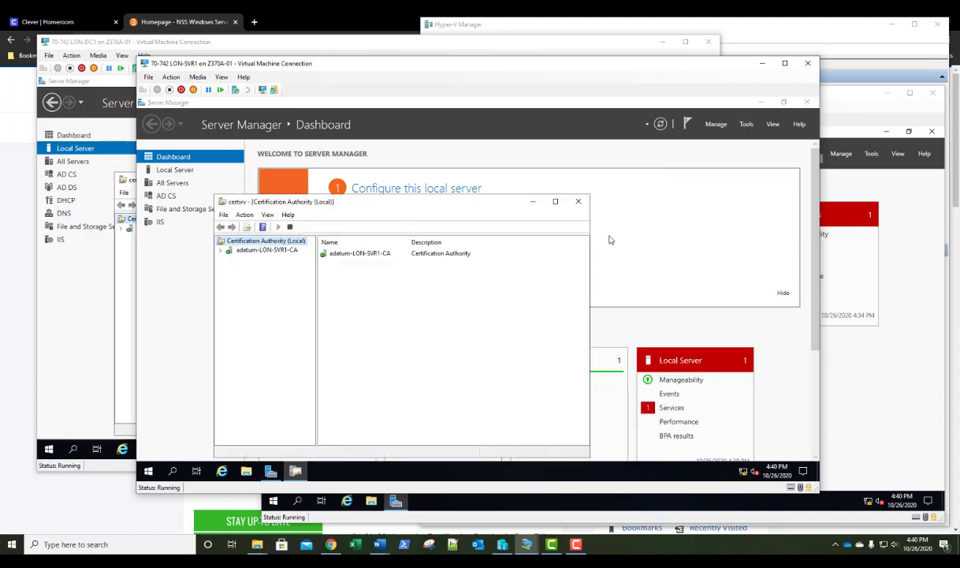
pyautogui.click(221, 250)
pyautogui.rightClick(258, 295)
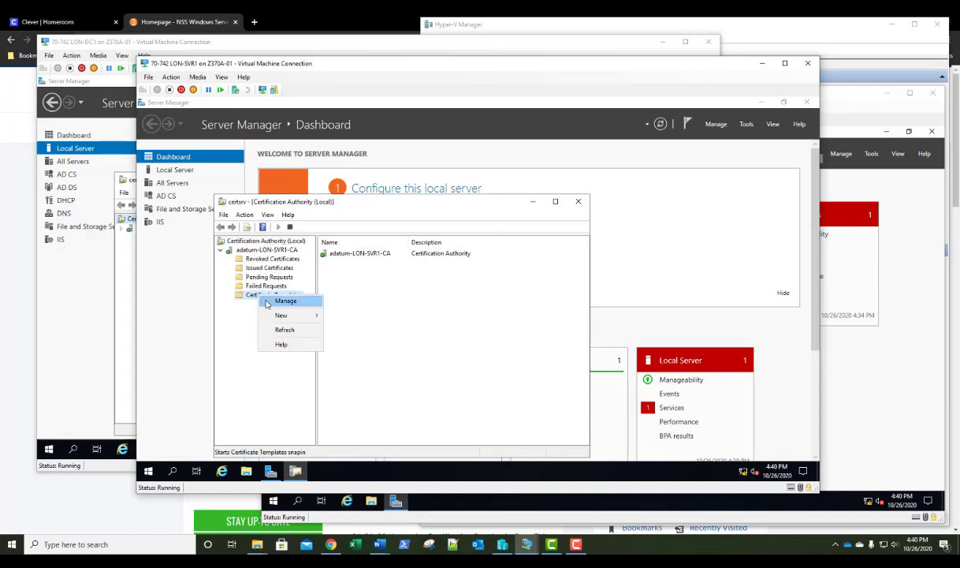
pyautogui.click(272, 300)
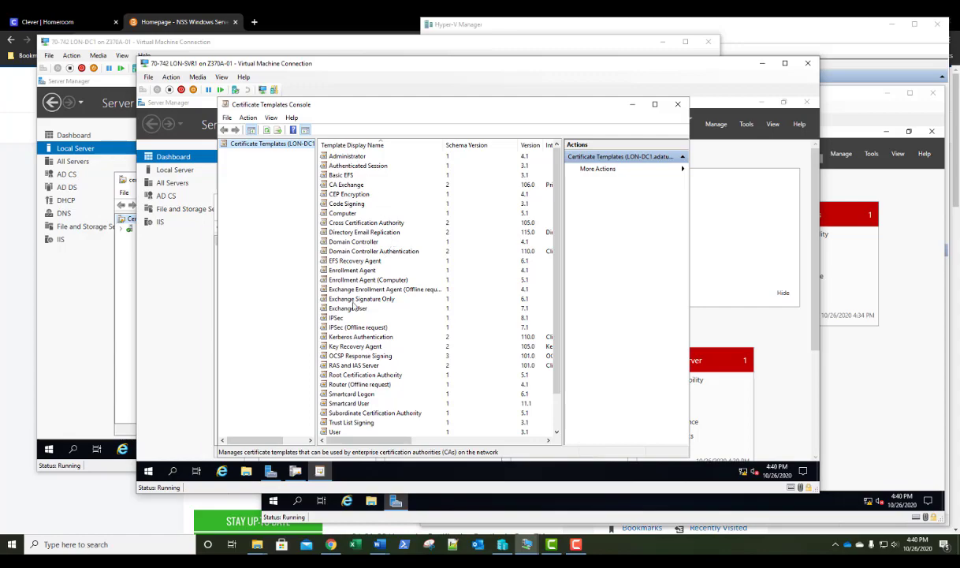
# Allow Authenticated Users Enroll and Autoenroll on the OCSP Response Signing template
pyautogui.click(348, 358)
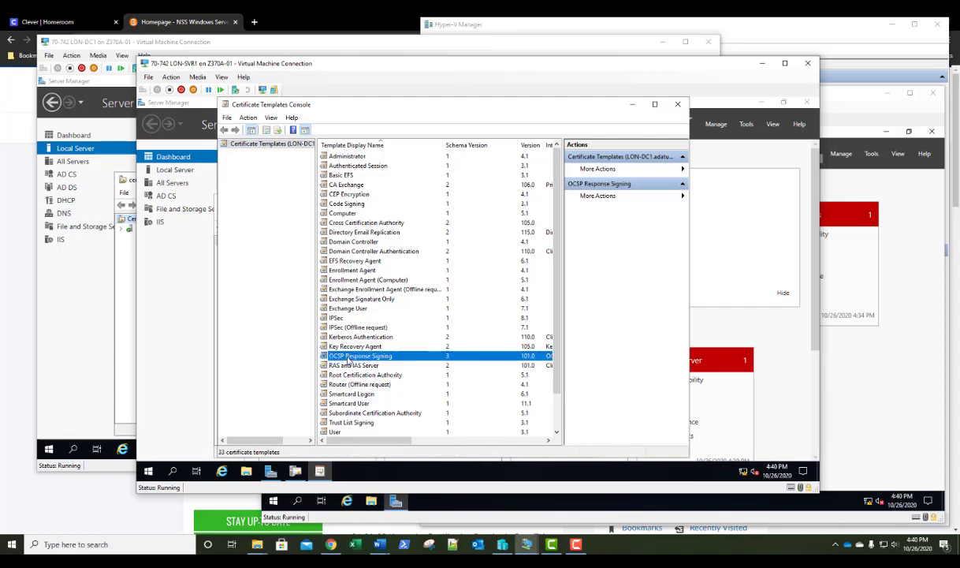
pyautogui.doubleClick(348, 358)
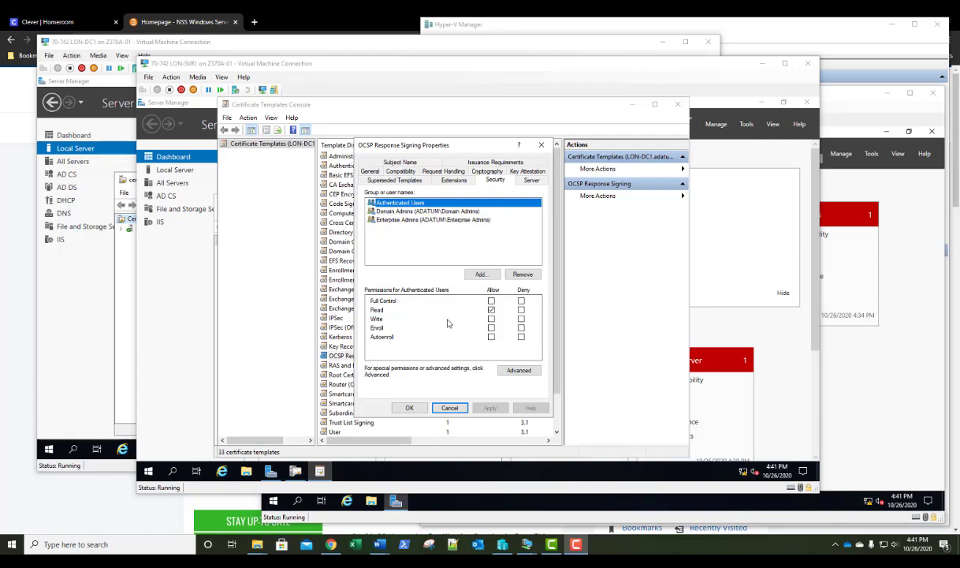
pyautogui.click(491, 327)
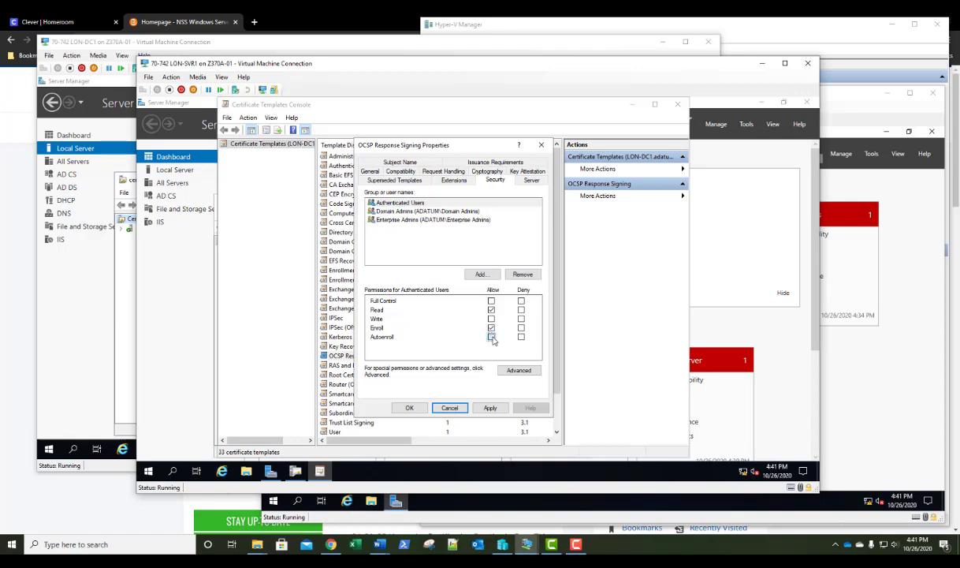
pyautogui.click(491, 337)
pyautogui.click(409, 408)
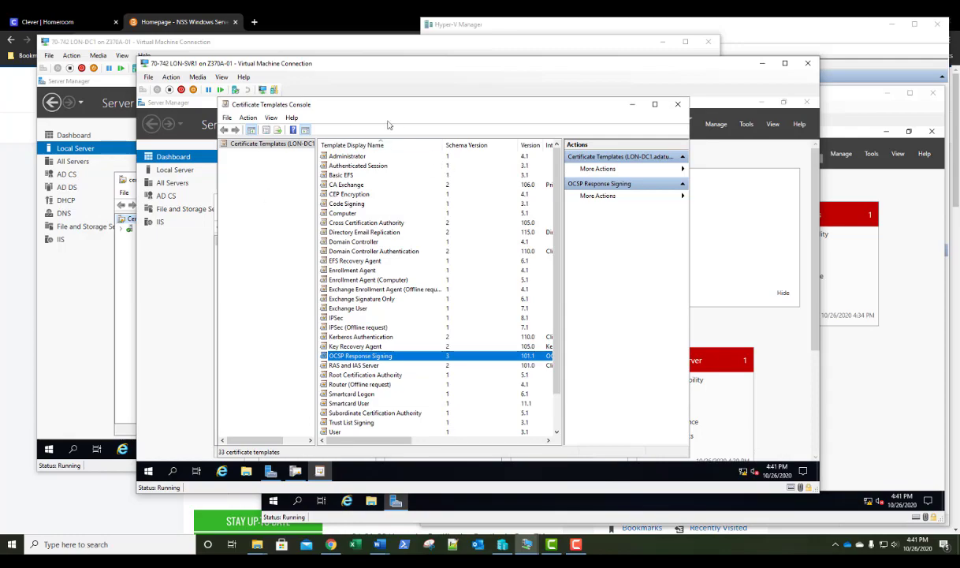
# Enable OCSP Response Signing as a new template to issue on adatum-LON-SVR1-CA, then view the list
pyautogui.click(678, 106)
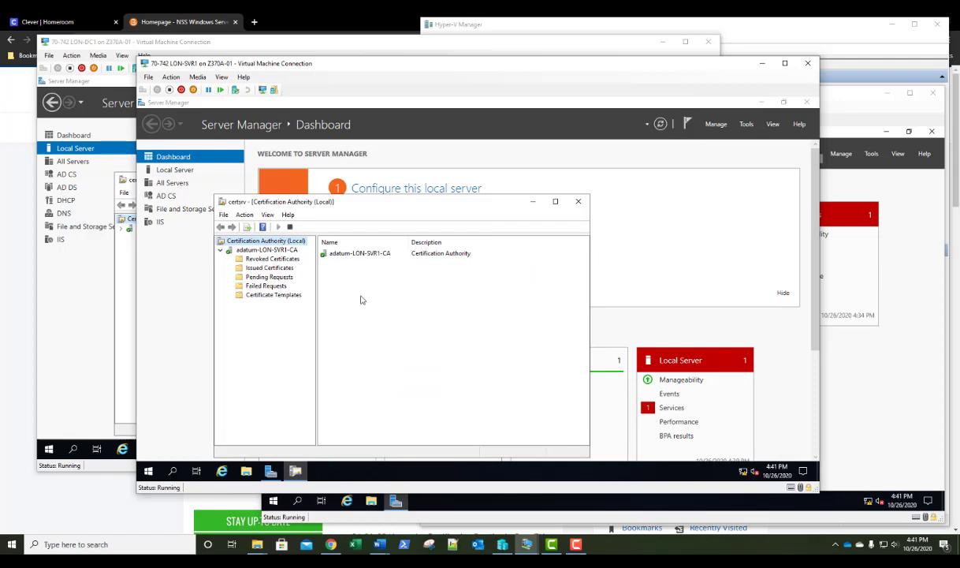
pyautogui.rightClick(270, 295)
pyautogui.moveTo(291, 318)
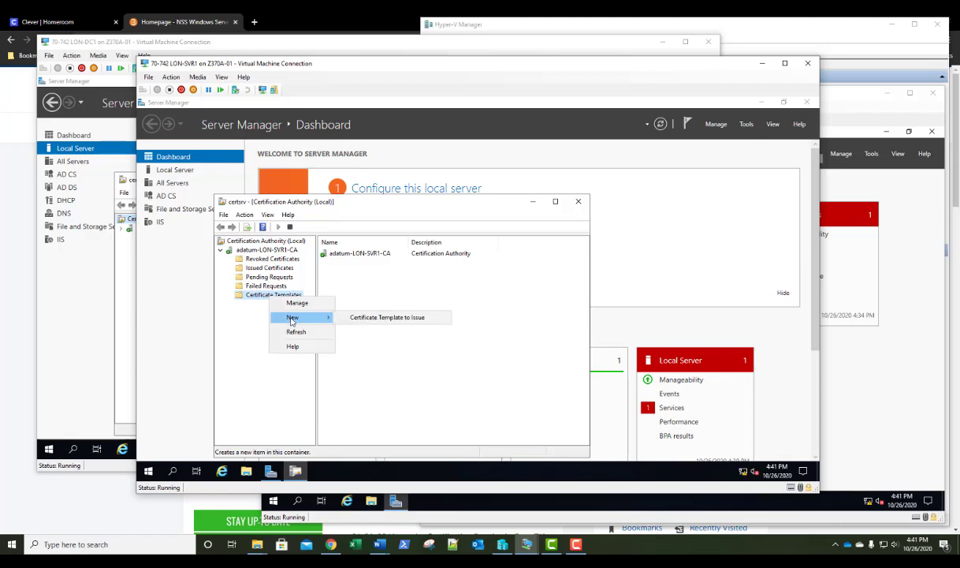
pyautogui.click(378, 321)
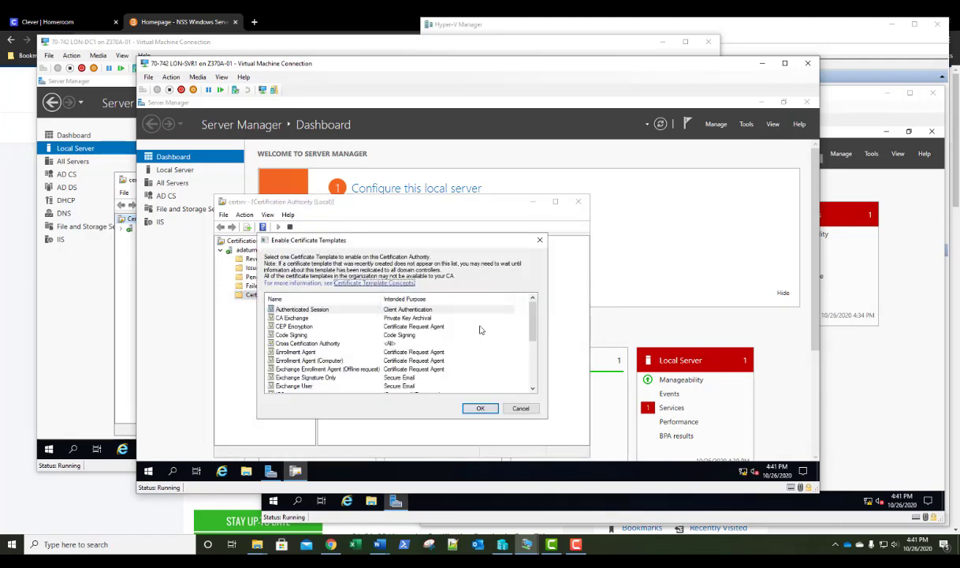
pyautogui.moveTo(531, 316); pyautogui.dragTo(534, 352)
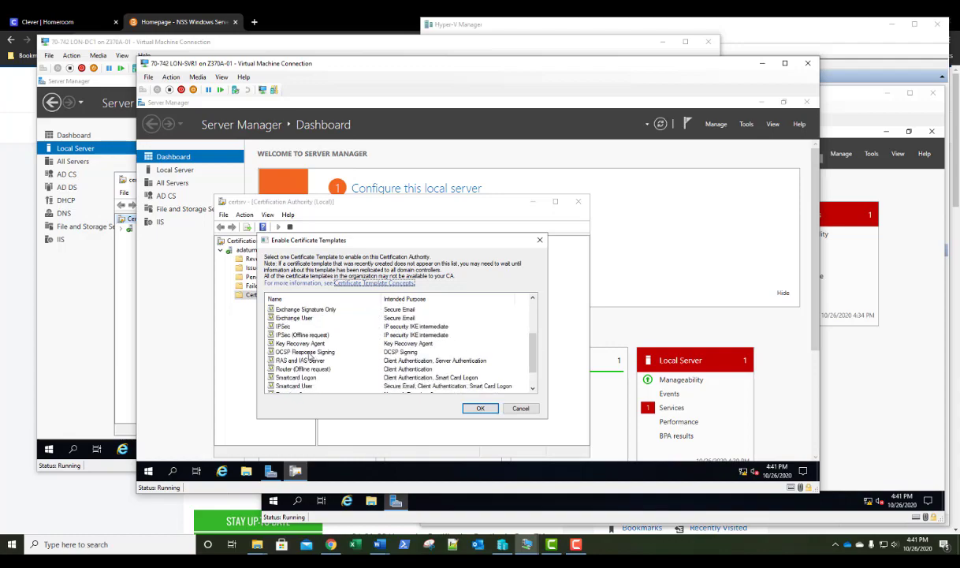
pyautogui.click(309, 353)
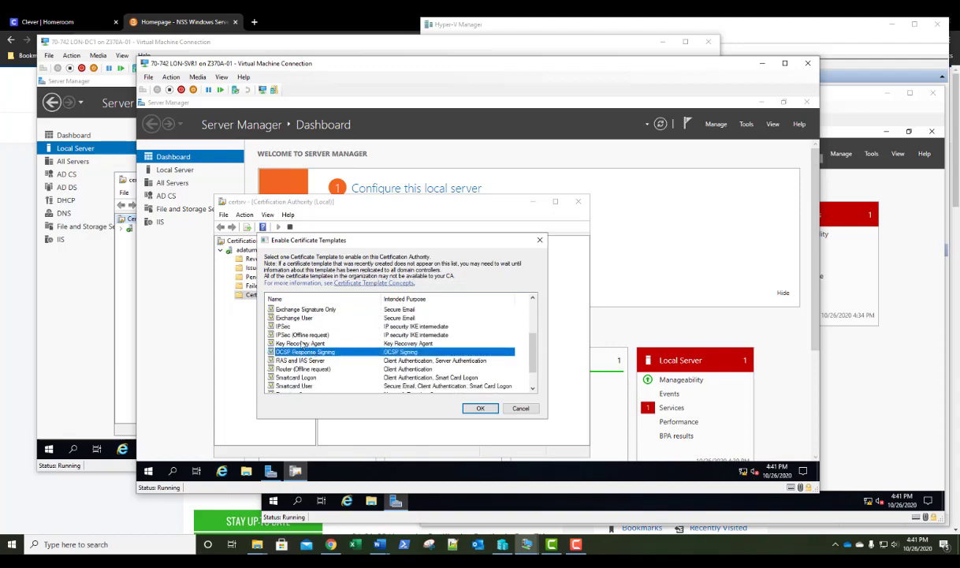
pyautogui.click(482, 408)
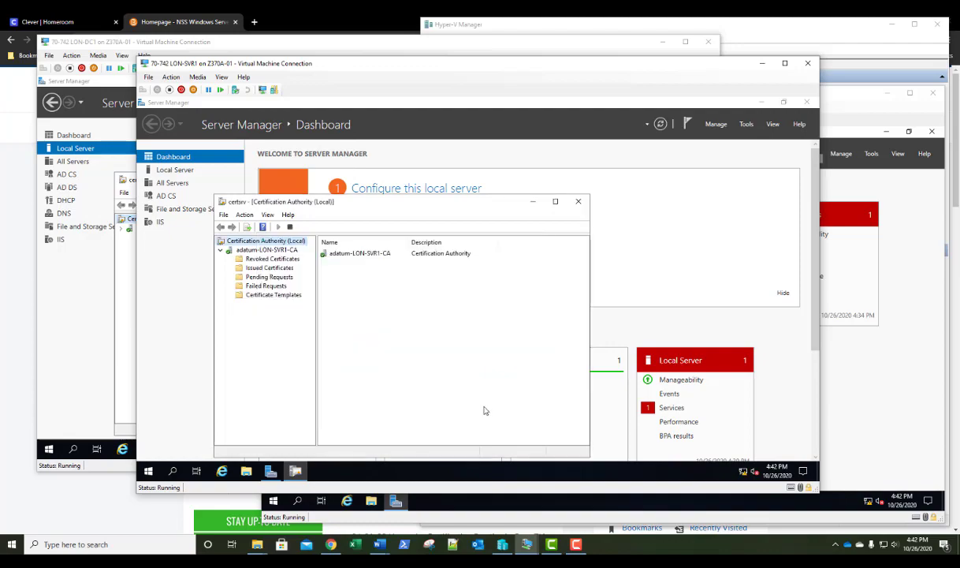
pyautogui.click(267, 296)
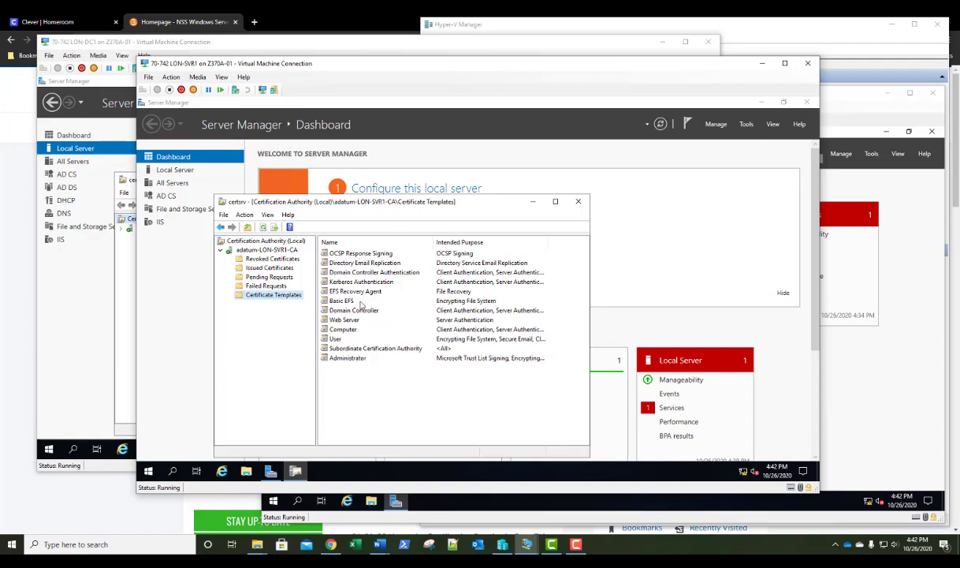
# Open Online Responder Management and start Add Revocation Configuration
pyautogui.click(749, 126)
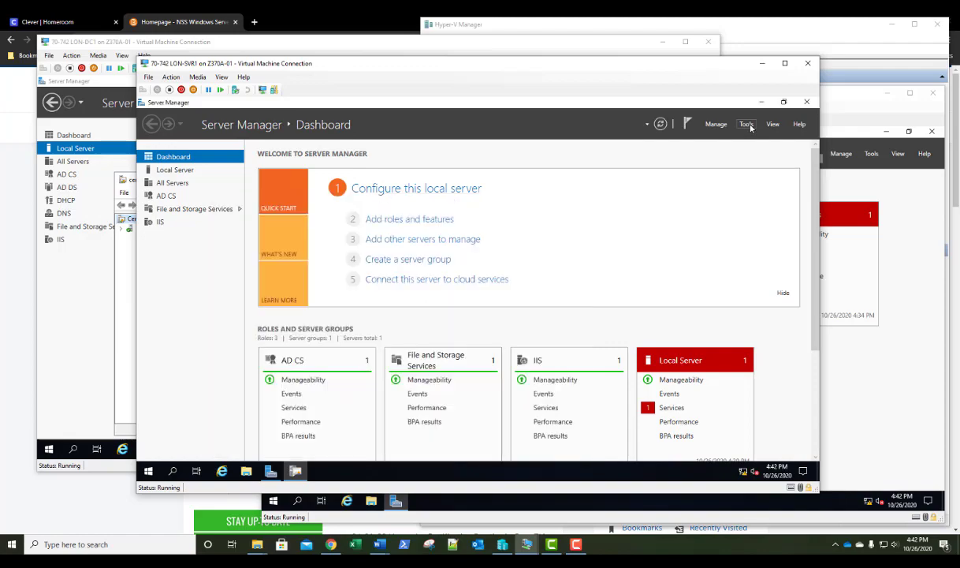
pyautogui.click(748, 124)
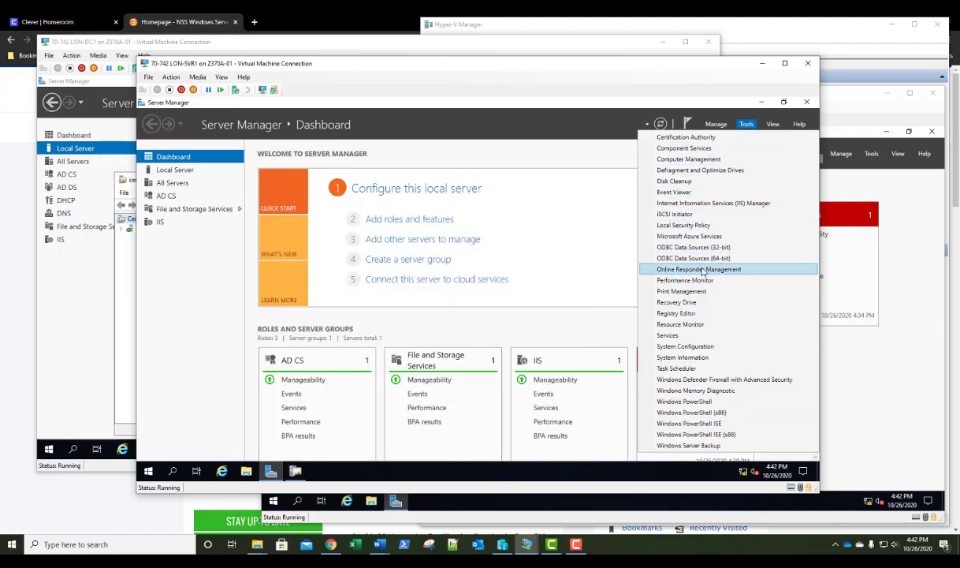
pyautogui.click(678, 270)
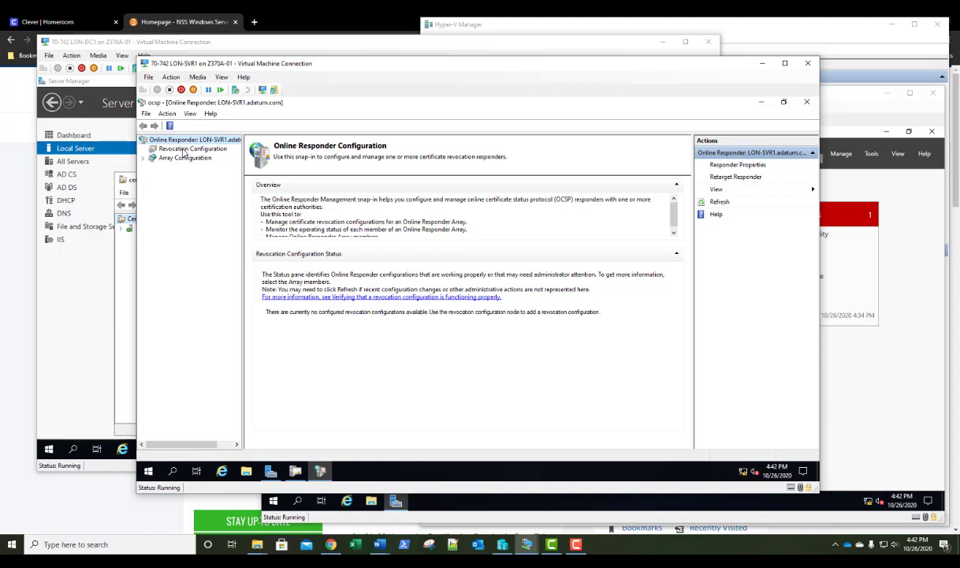
pyautogui.rightClick(184, 149)
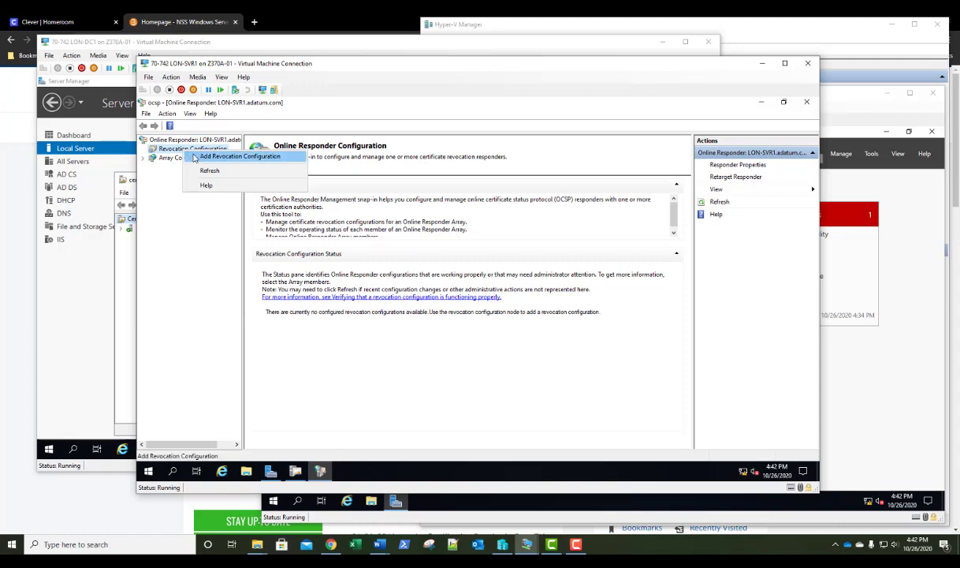
pyautogui.click(195, 157)
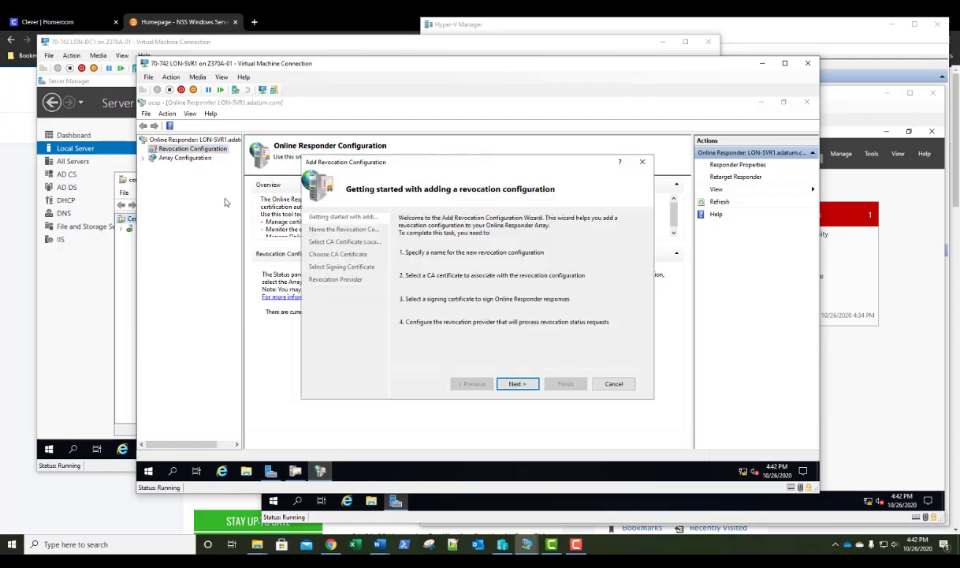
# Name the revocation configuration 'Adatum CA Online Responder'
pyautogui.click(515, 384)
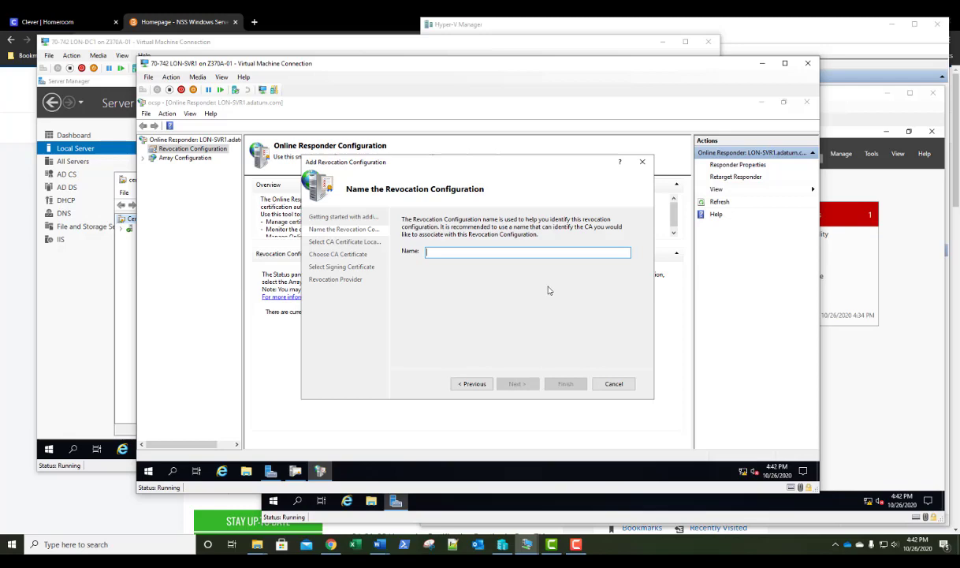
pyautogui.write('Adatu')
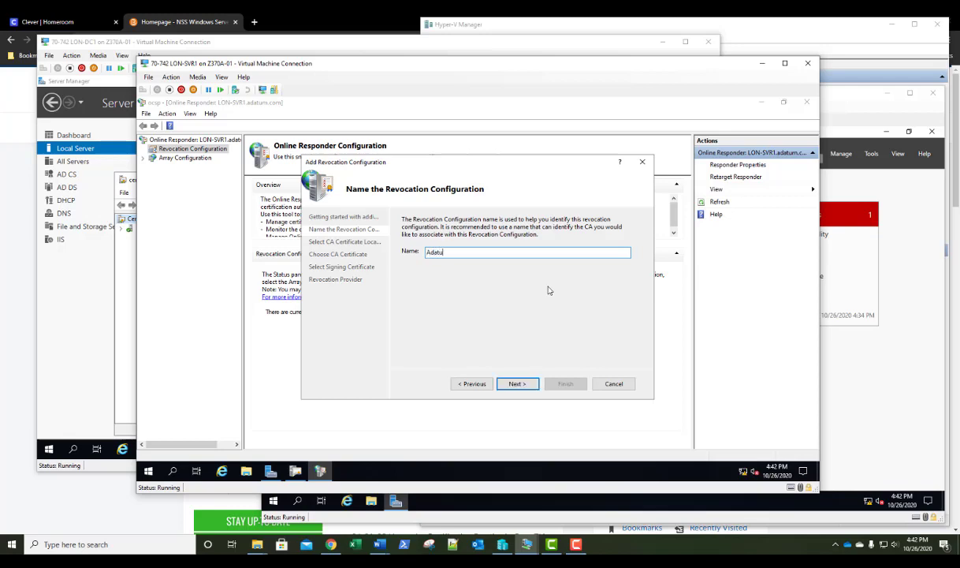
pyautogui.write('m CAS')
pyautogui.press('BackSpace')
pyautogui.write('Online Responder')
pyautogui.click(519, 383)
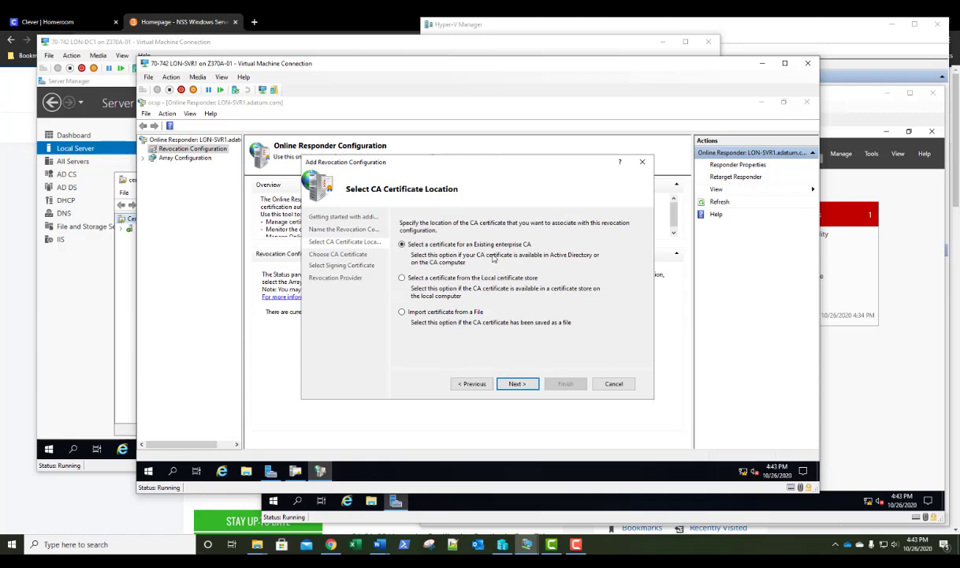
# Keep Existing enterprise CA and select the adatum-LON-SVR1-CA certificate
pyautogui.click(515, 384)
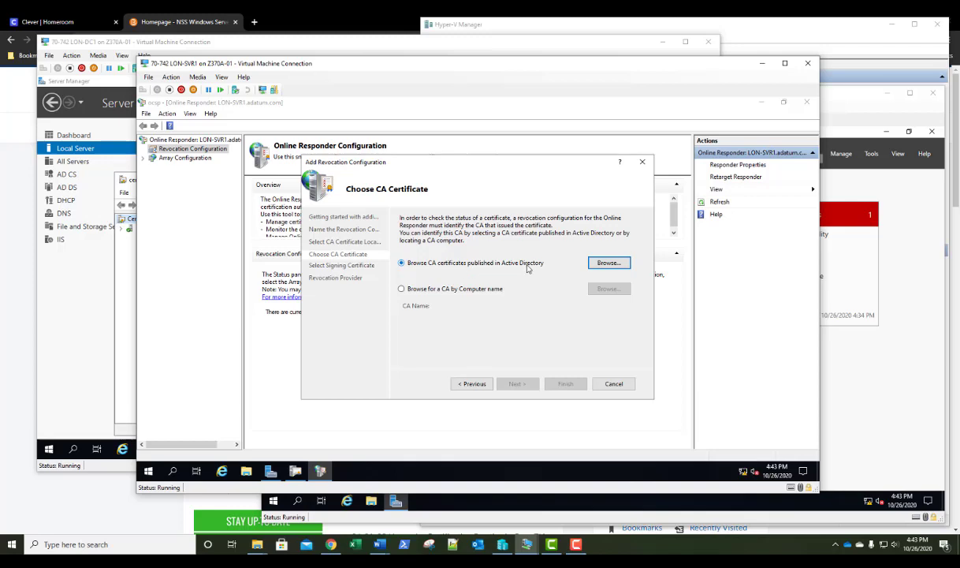
pyautogui.click(608, 264)
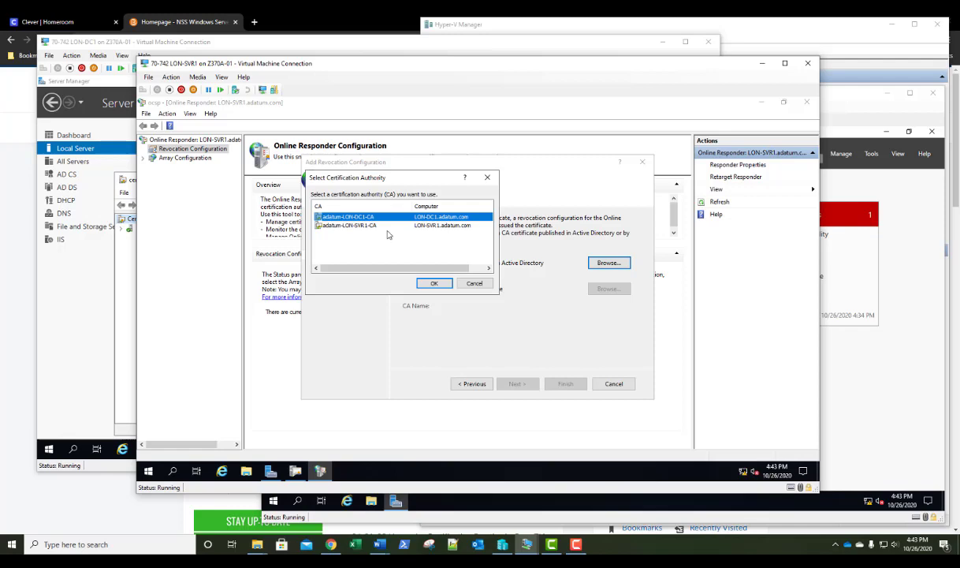
pyautogui.click(359, 225)
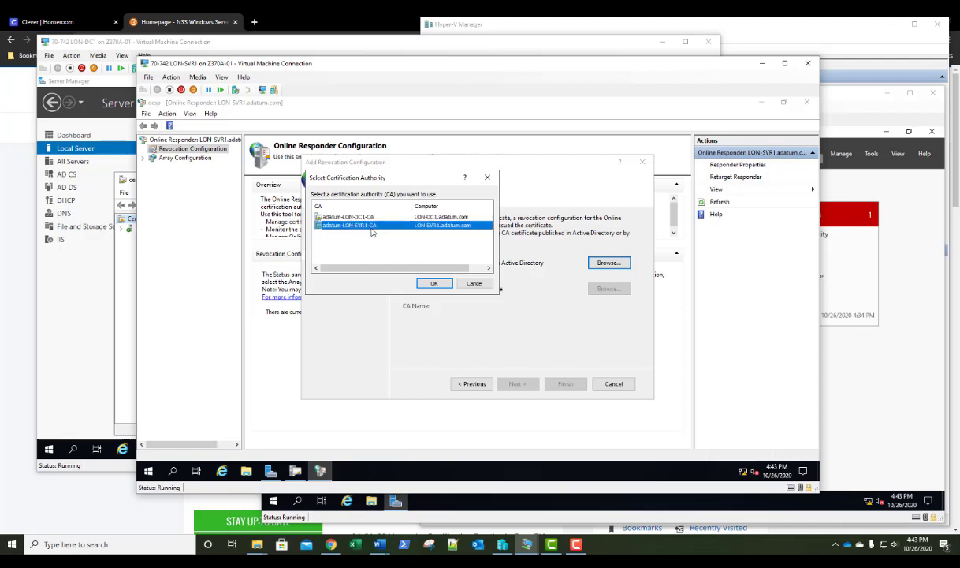
pyautogui.click(434, 284)
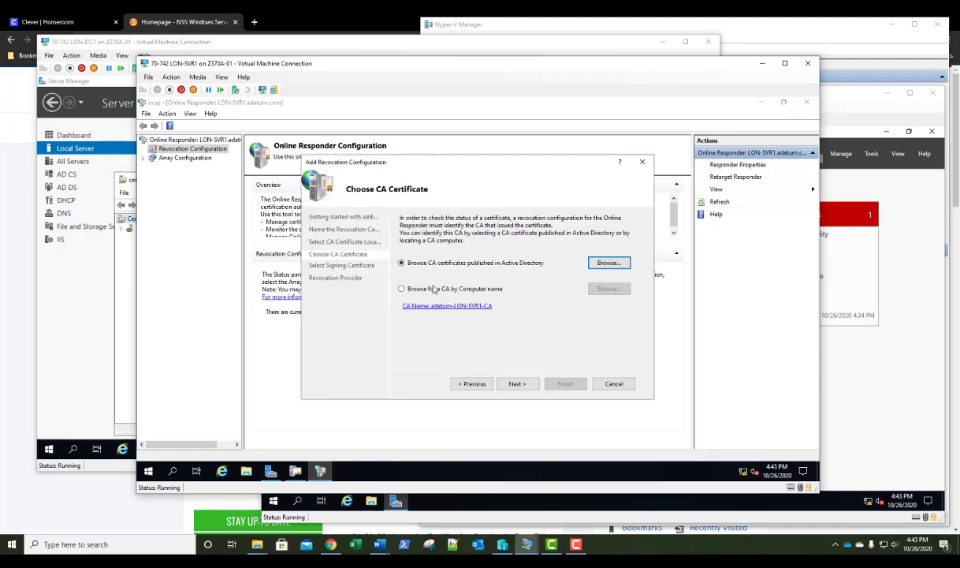
pyautogui.click(517, 384)
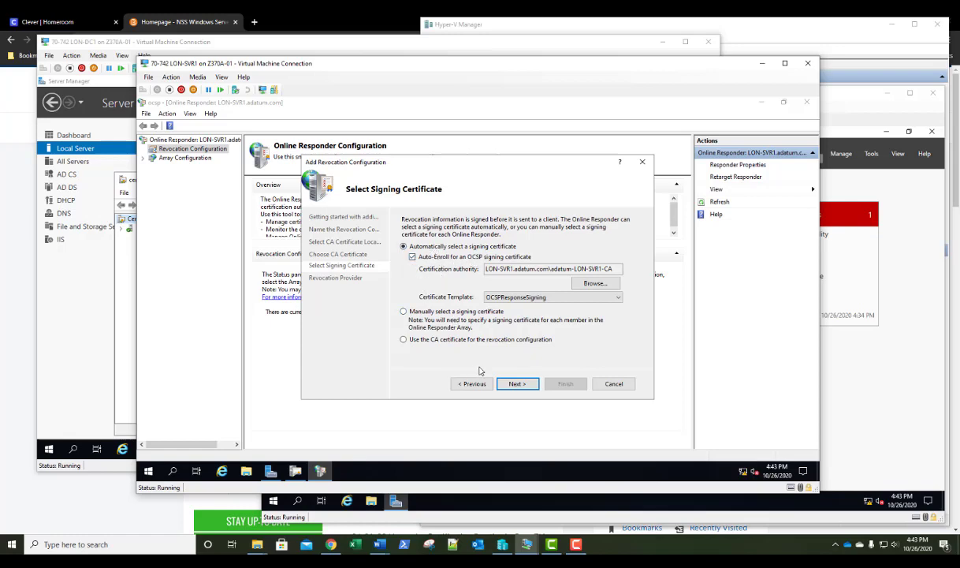
# Set adatum-LON-SVR1-CA as the CA for the signing certificate
pyautogui.click(595, 285)
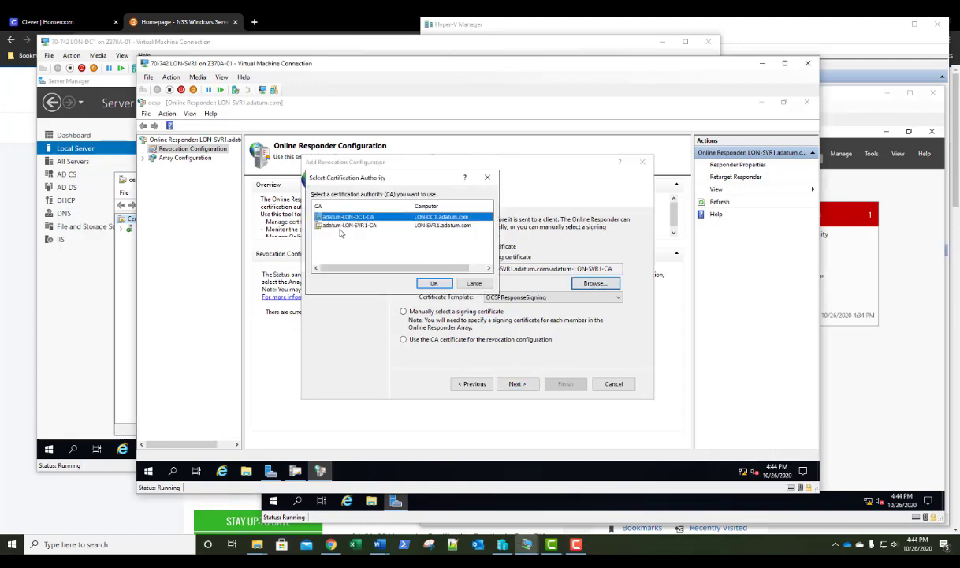
pyautogui.click(348, 227)
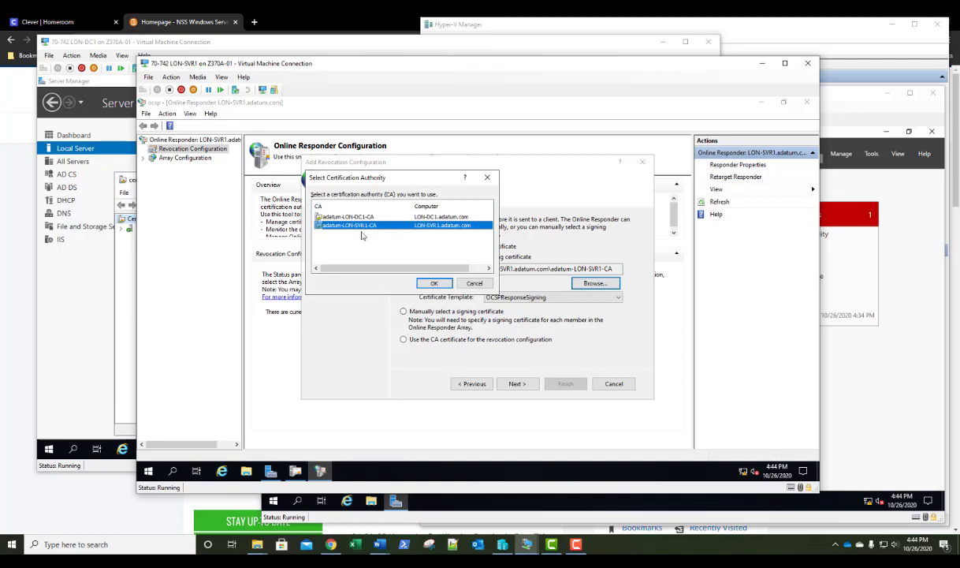
pyautogui.click(432, 284)
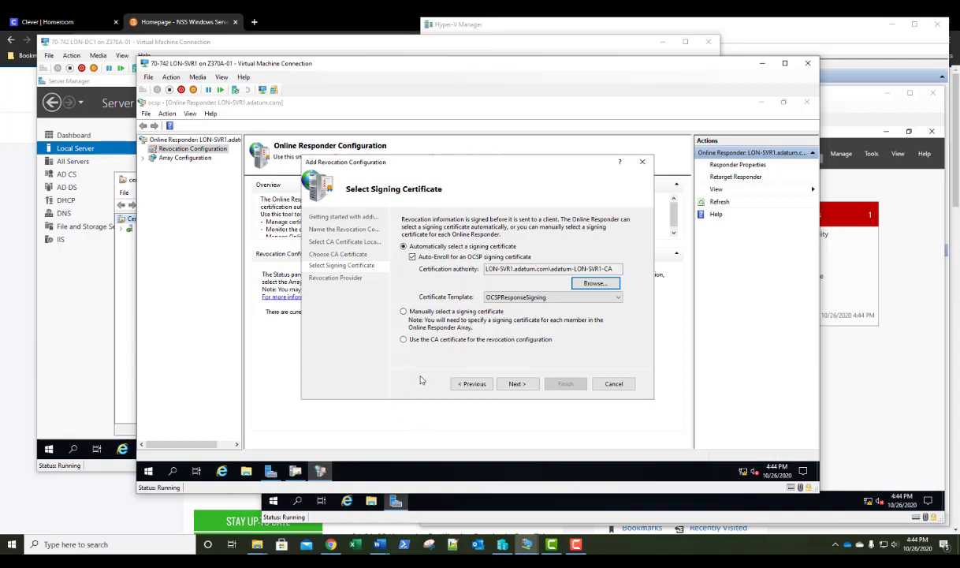
# Finish the wizard so the configuration reports Working, then close Online Responder Management
pyautogui.click(516, 384)
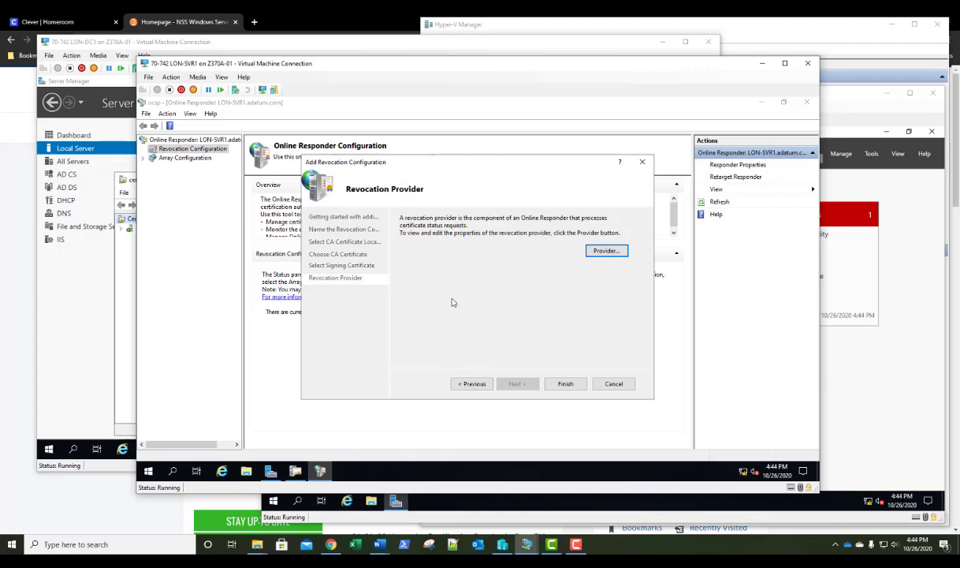
pyautogui.click(567, 384)
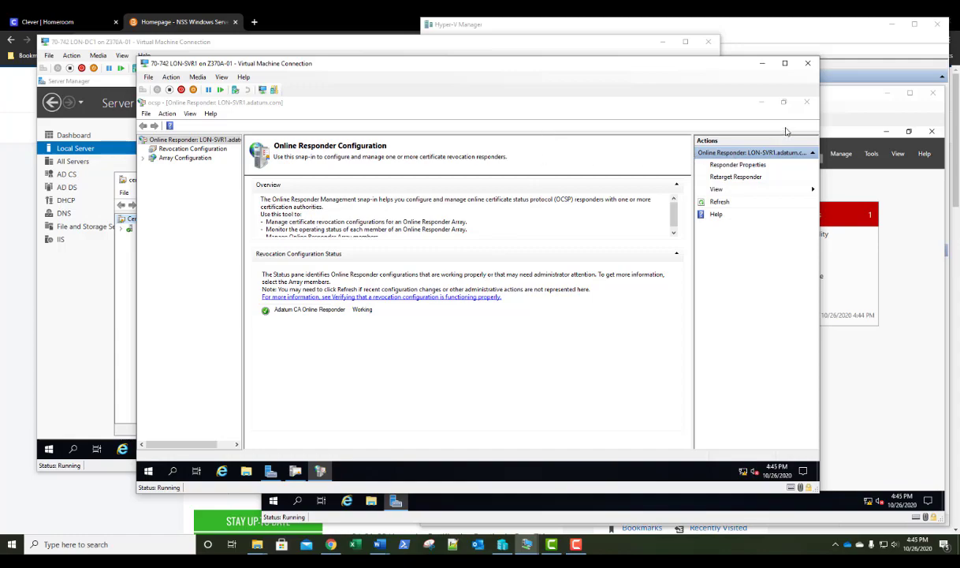
pyautogui.click(806, 102)
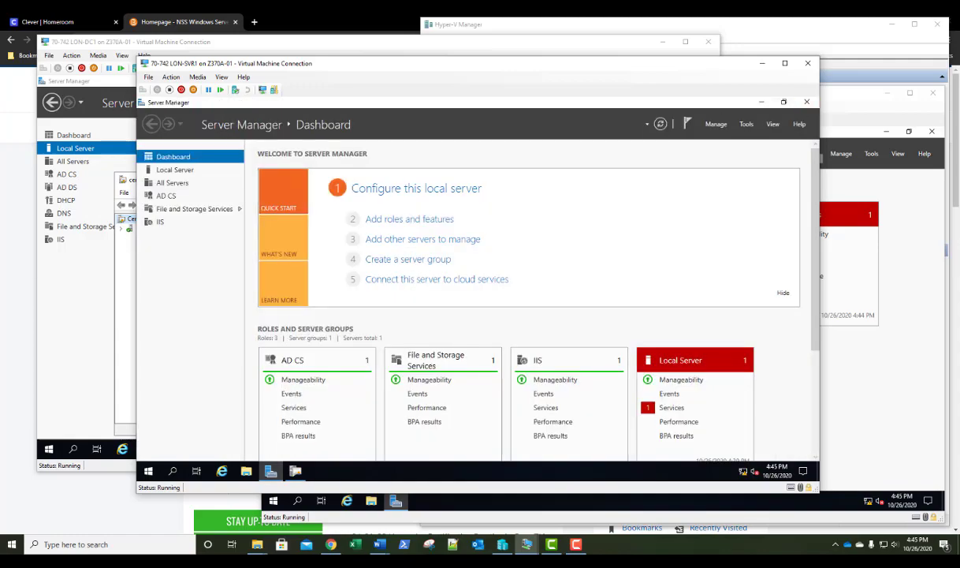
pyautogui.press('F10')
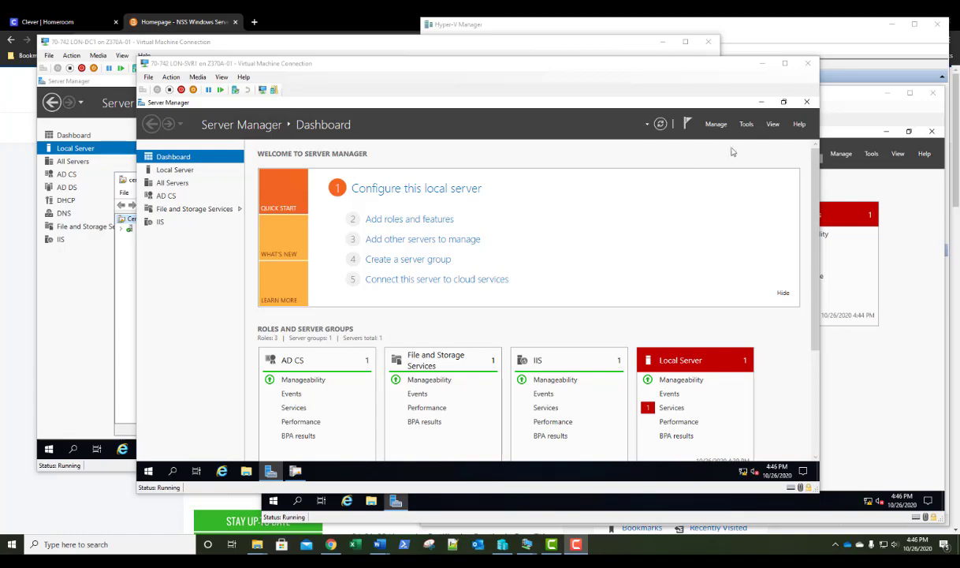
# Open the Certification Authority console from Server Manager Tools and arrange its window
pyautogui.click(746, 124)
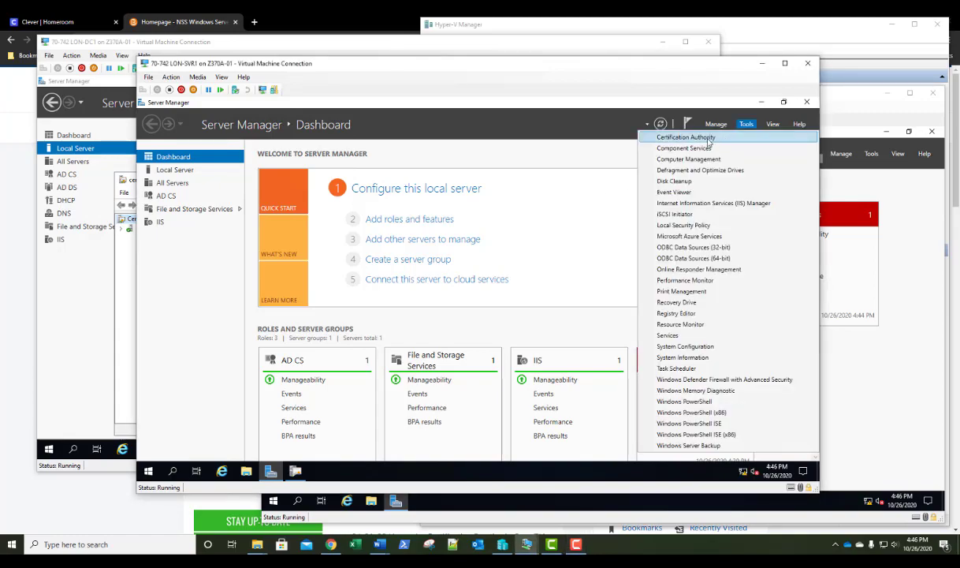
pyautogui.click(709, 141)
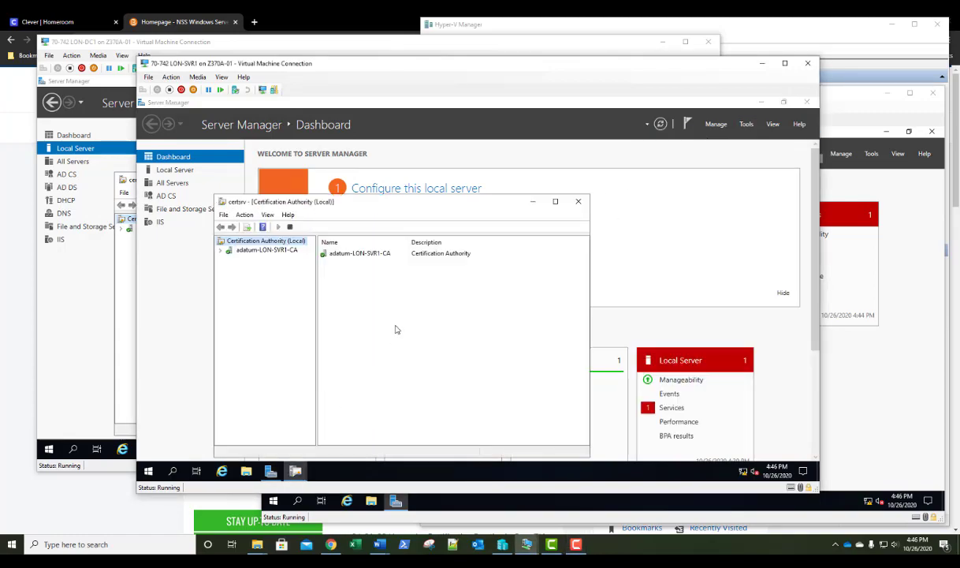
pyautogui.moveTo(411, 201); pyautogui.dragTo(421, 173)
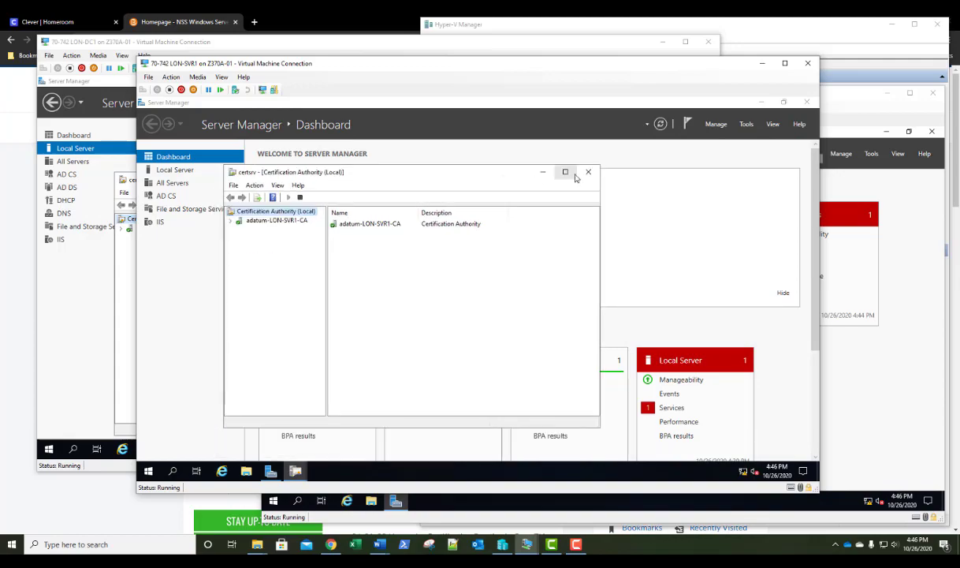
pyautogui.click(588, 172)
pyautogui.click(295, 471)
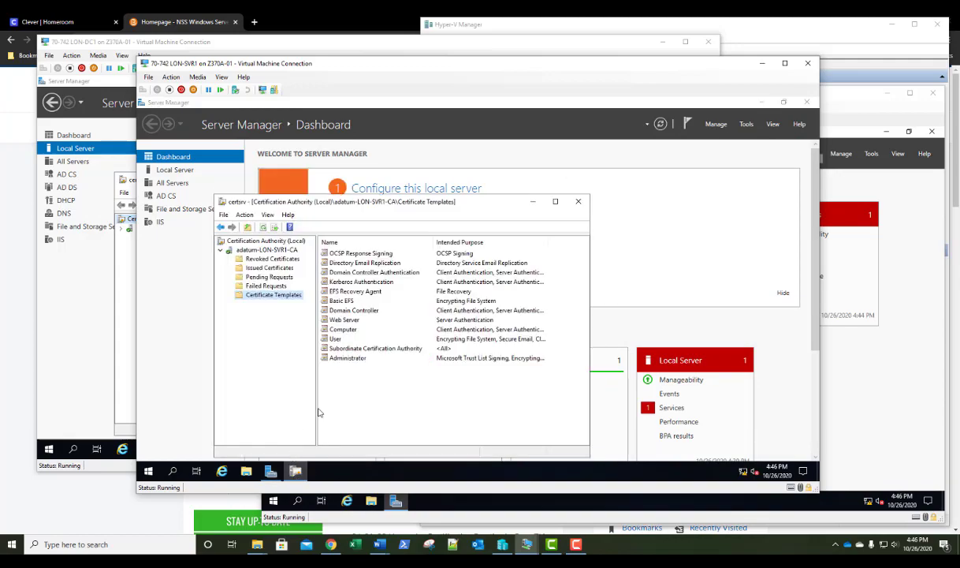
pyautogui.moveTo(469, 201); pyautogui.dragTo(490, 162)
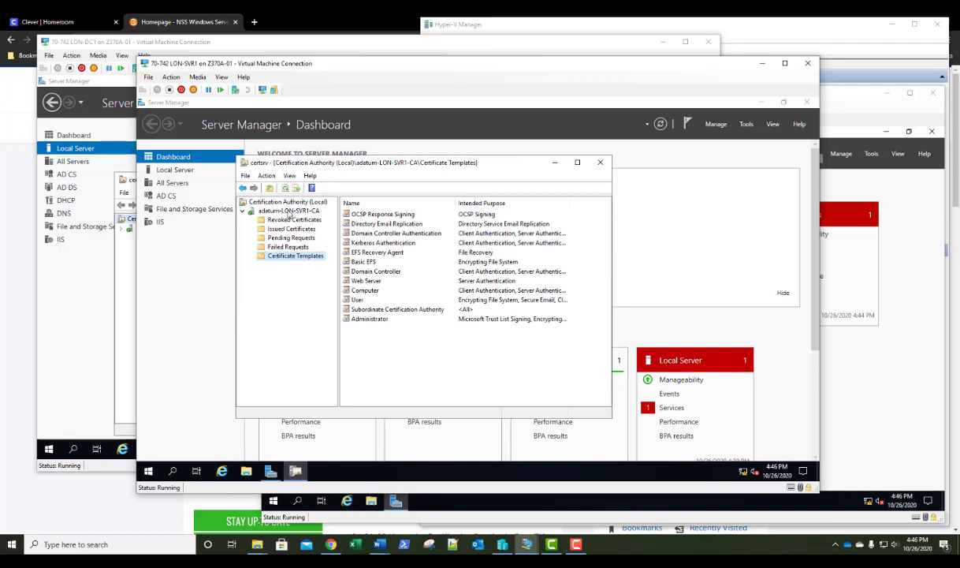
# Launch the Back up CA task for adatum-LON-SVR1-CA
pyautogui.rightClick(290, 213)
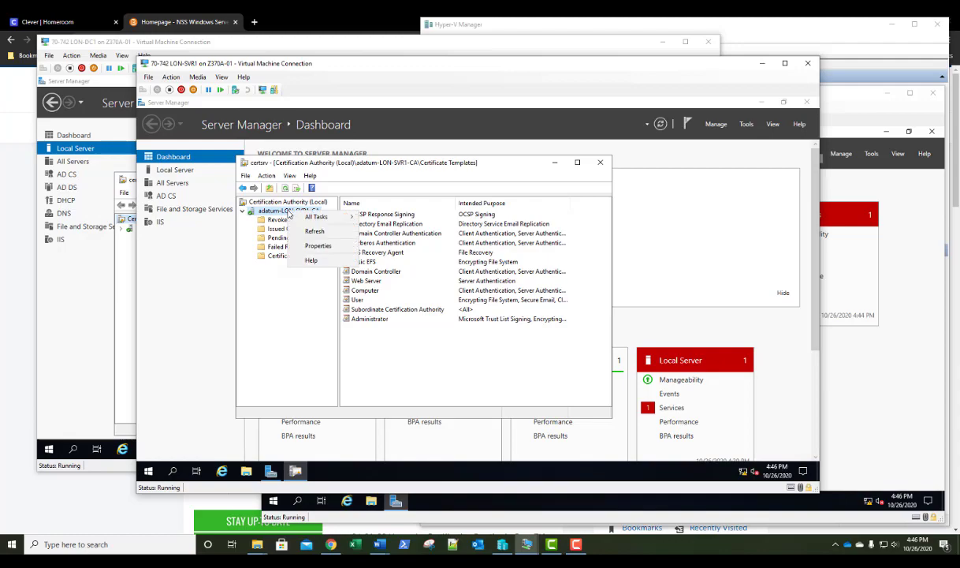
pyautogui.moveTo(314, 218)
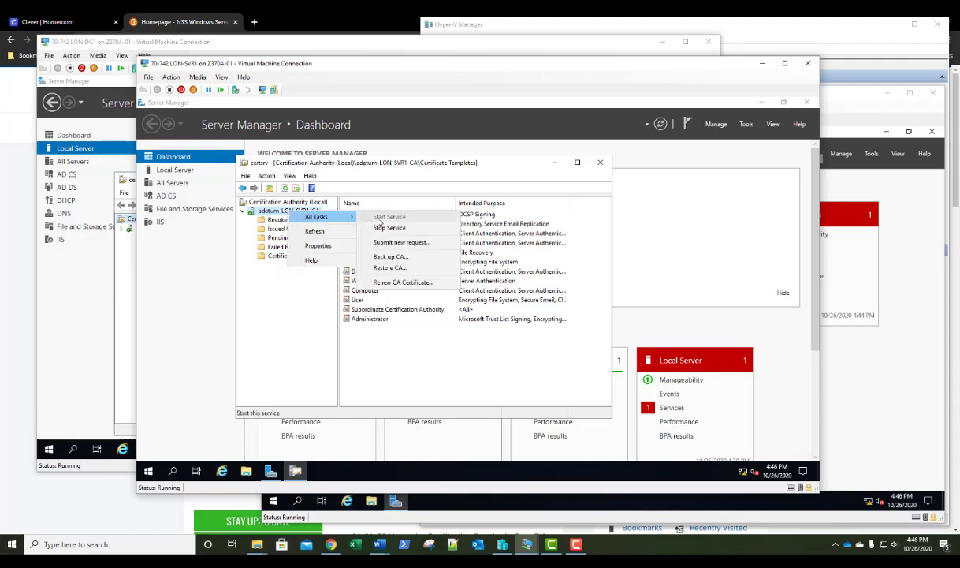
pyautogui.click(380, 258)
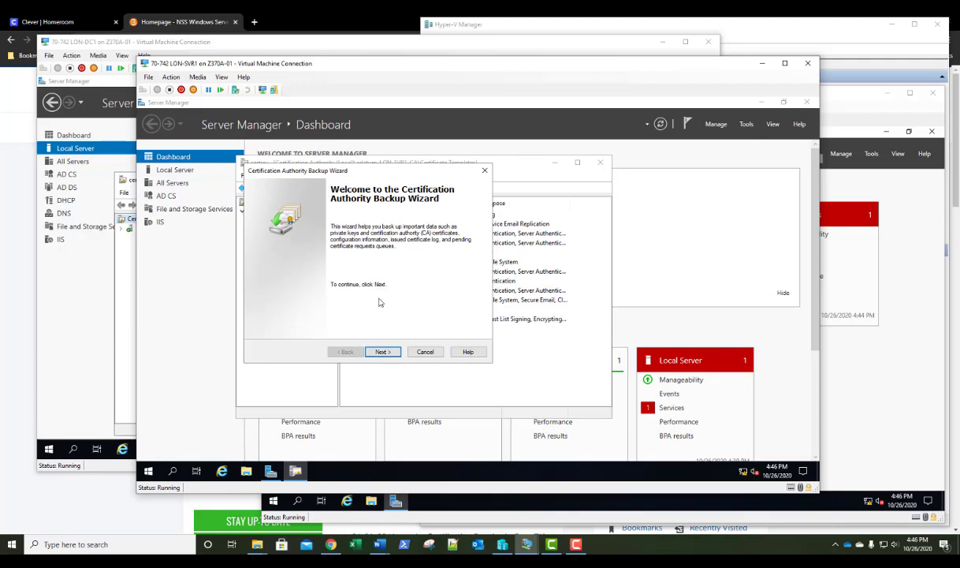
# Add the certificate database and log to the backup, then pick Local Disk (C:) as the destination
pyautogui.click(385, 352)
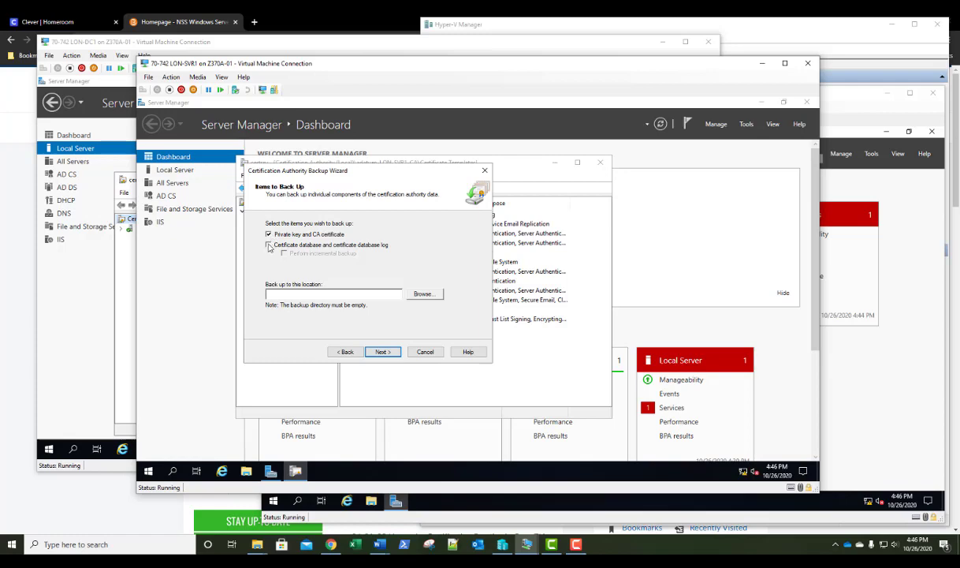
pyautogui.click(269, 245)
pyautogui.click(424, 295)
pyautogui.moveTo(439, 262); pyautogui.dragTo(419, 223)
pyautogui.scroll(-3, 418, 289)
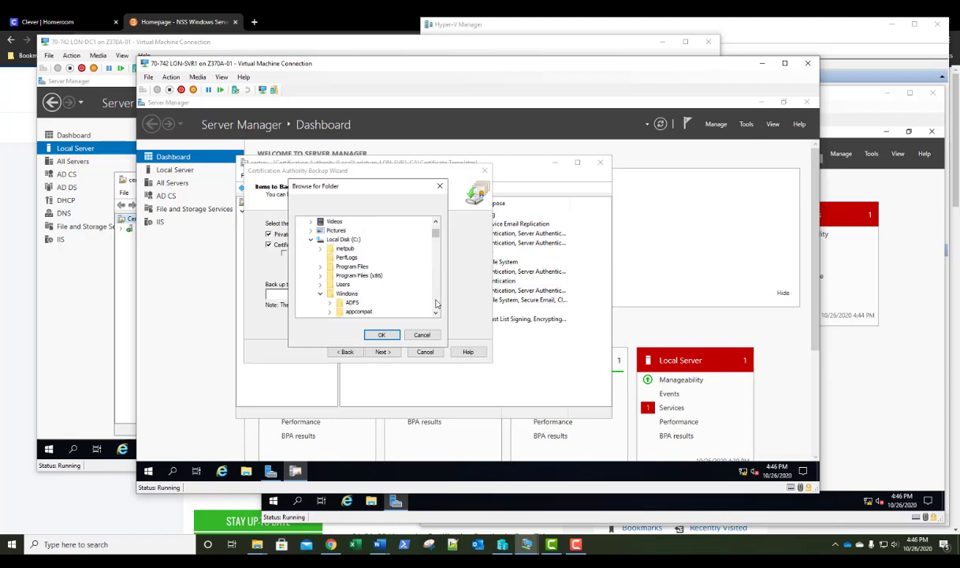
pyautogui.click(342, 240)
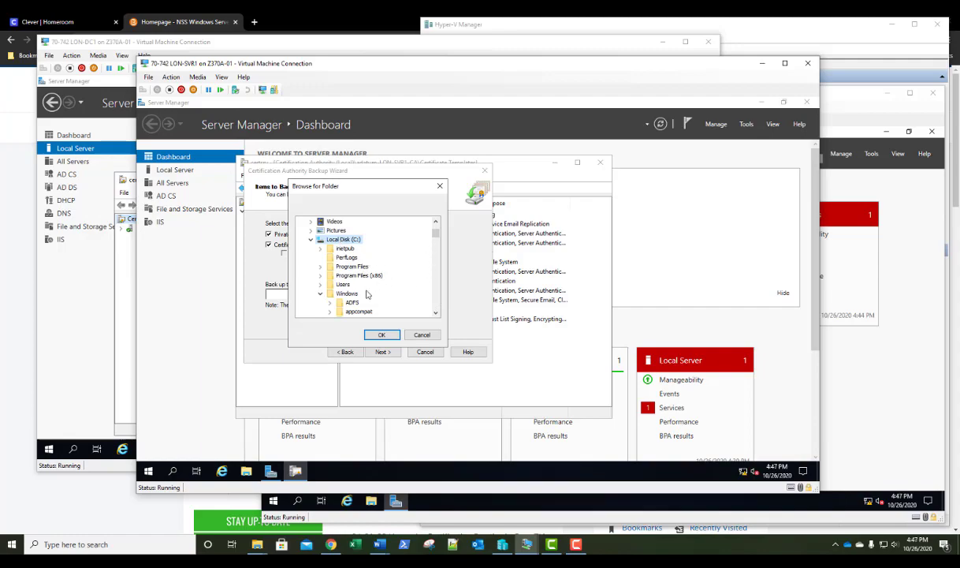
pyautogui.click(246, 471)
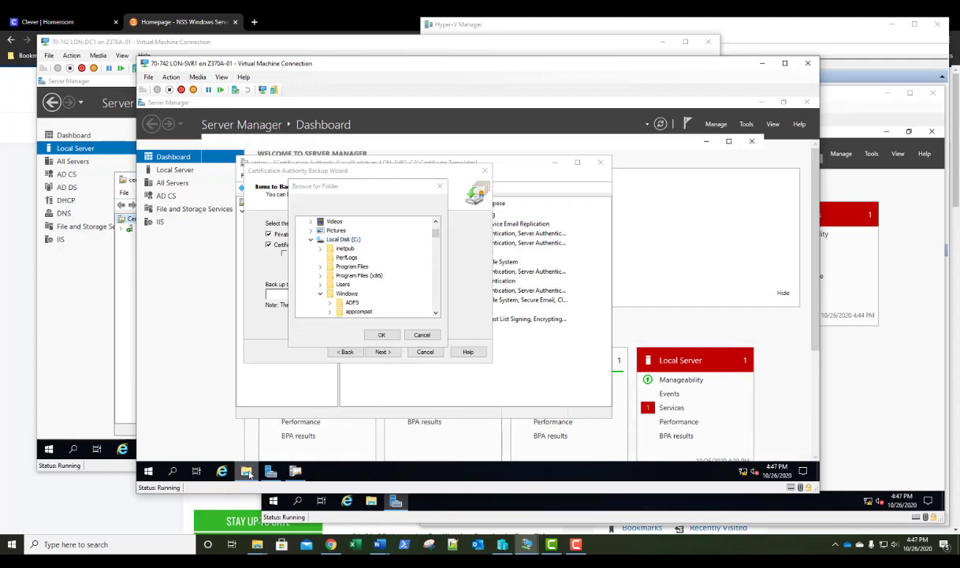
# Create a folder named BAK at the root of Local Disk (C:) in File Explorer, then close Explorer
pyautogui.click(232, 258)
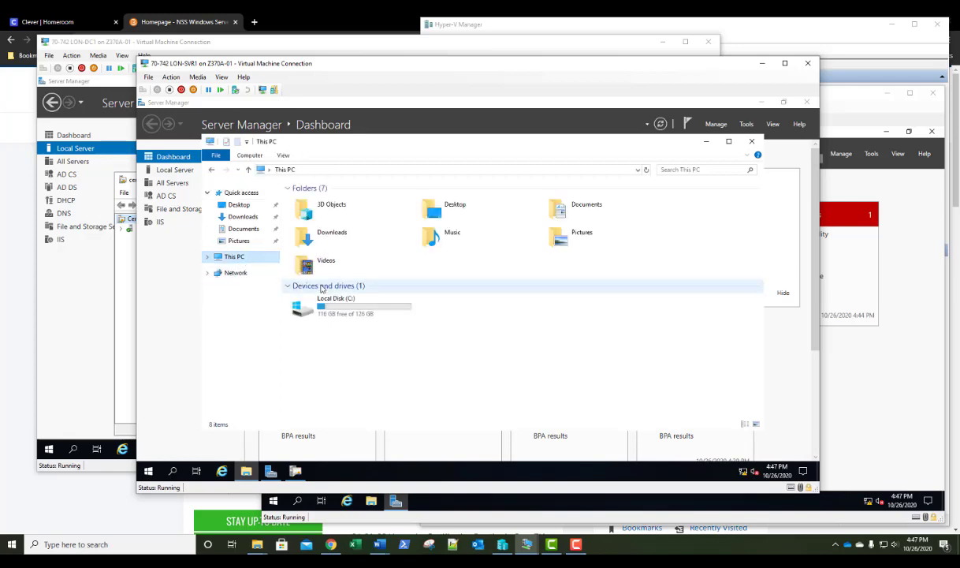
pyautogui.doubleClick(324, 303)
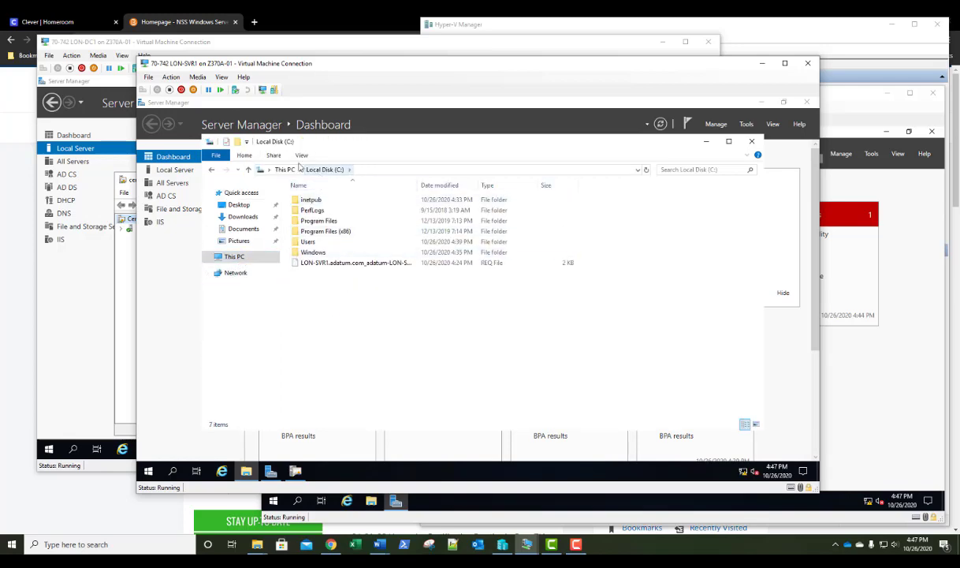
pyautogui.rightClick(347, 308)
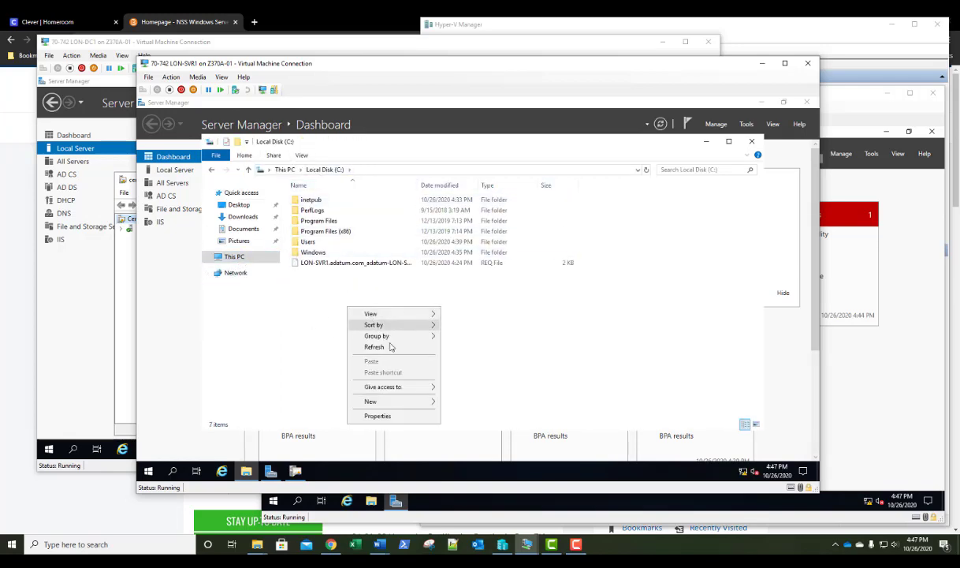
pyautogui.moveTo(395, 407)
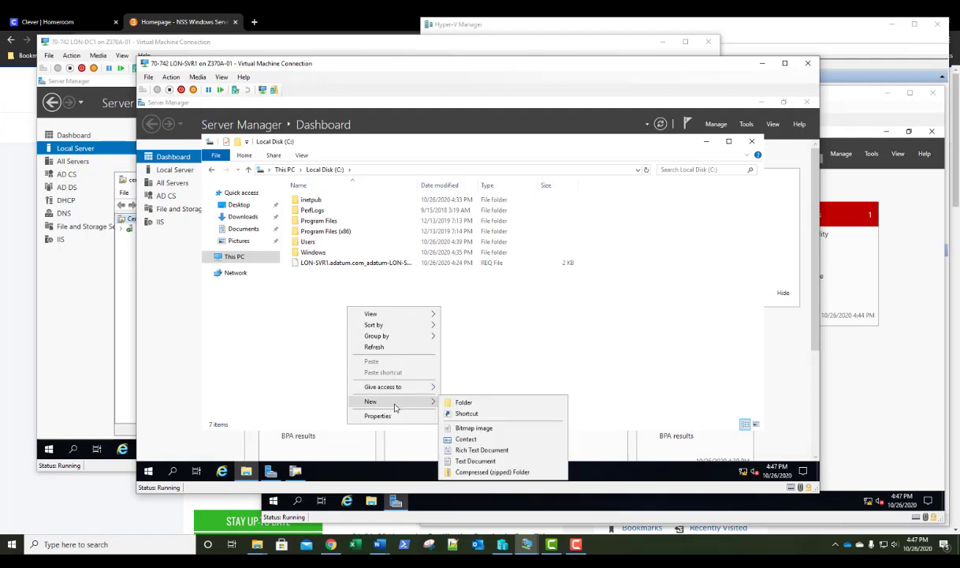
pyautogui.click(464, 402)
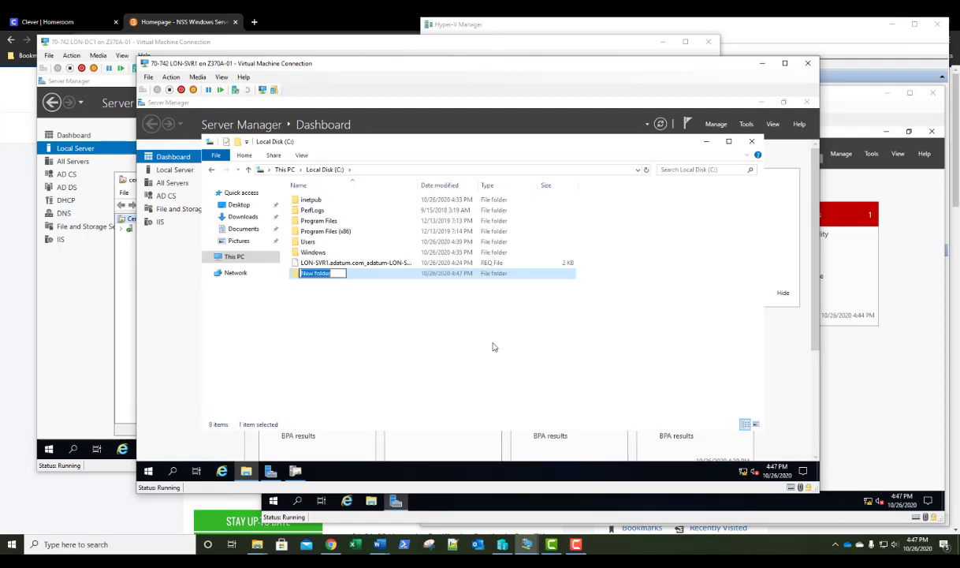
pyautogui.write('BAK')
pyautogui.press('Return')
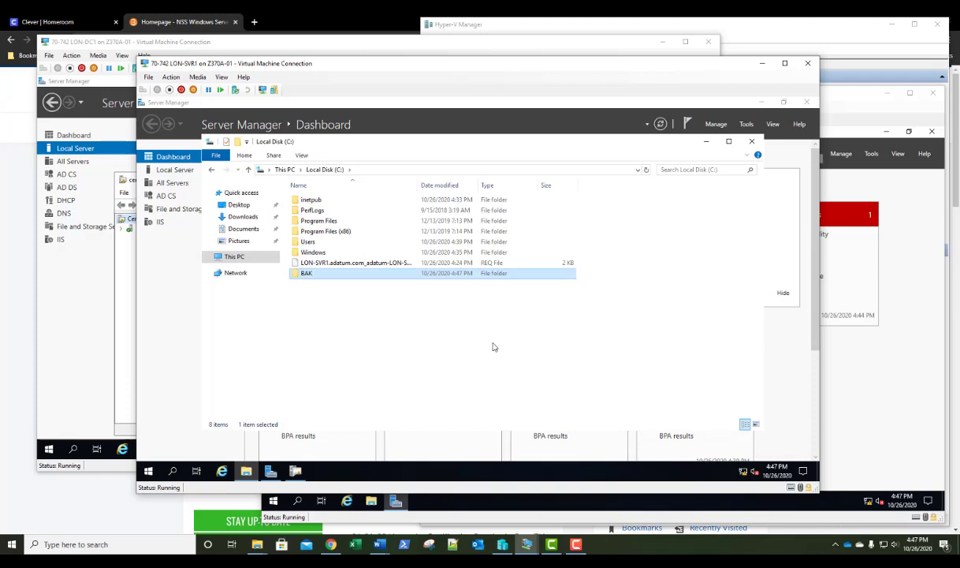
pyautogui.click(753, 142)
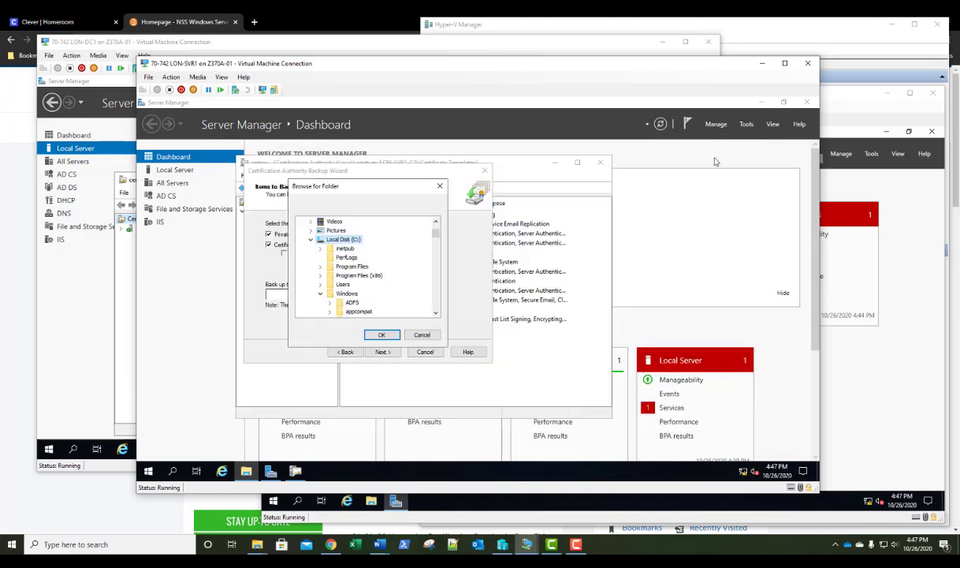
# Set the backup location to c:\bak in the CA Backup Wizard
pyautogui.click(421, 335)
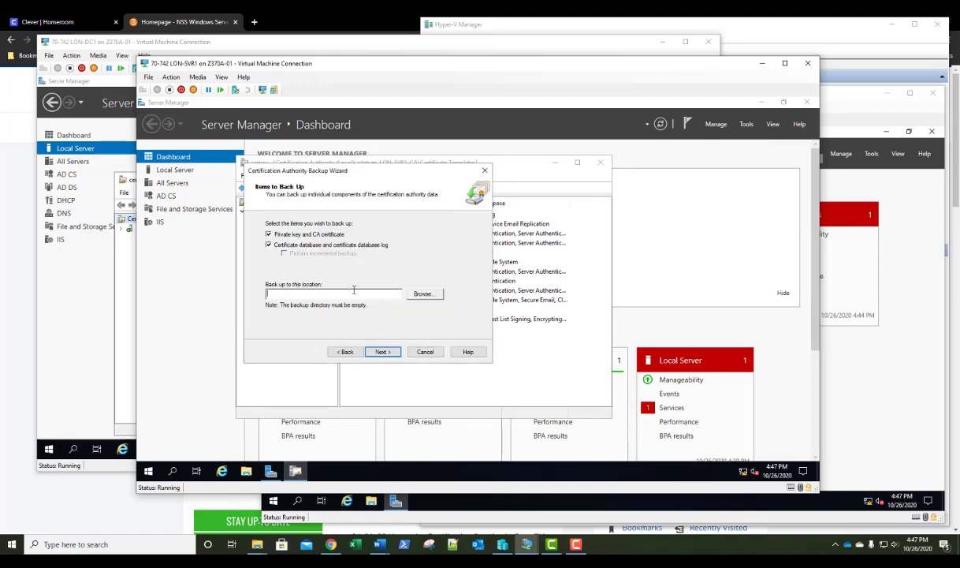
pyautogui.write('c:\\')
pyautogui.press('BackSpace')
pyautogui.press('BackSpace')
pyautogui.write(':/bak')
pyautogui.press('BackSpace')
pyautogui.press('BackSpace')
pyautogui.press('BackSpace')
pyautogui.press('BackSpace')
pyautogui.press('BackSpace')
pyautogui.write(':\x08ak')
pyautogui.click(385, 353)
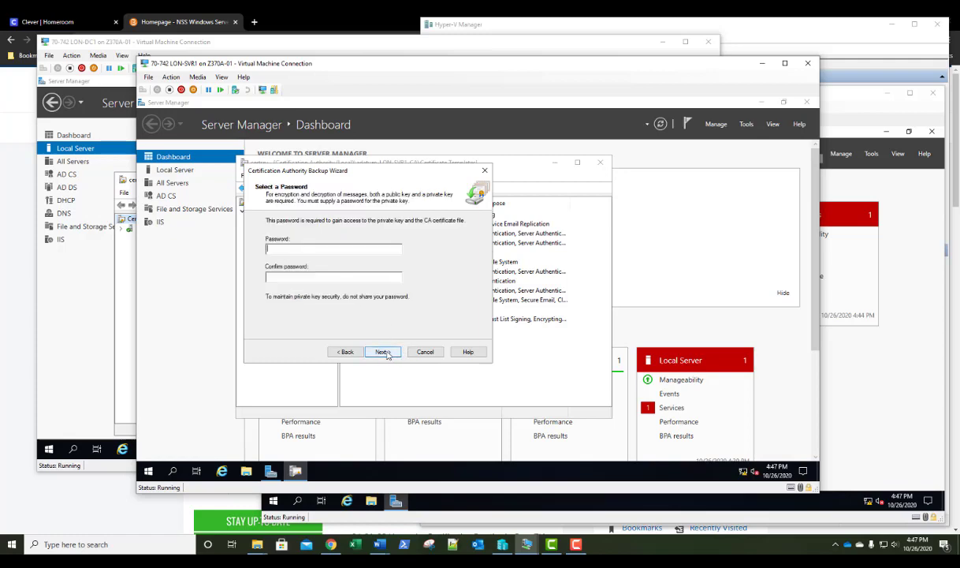
# Enter and confirm a backup password, then finish the backup wizard
pyautogui.write('****************')
pyautogui.click(383, 351)
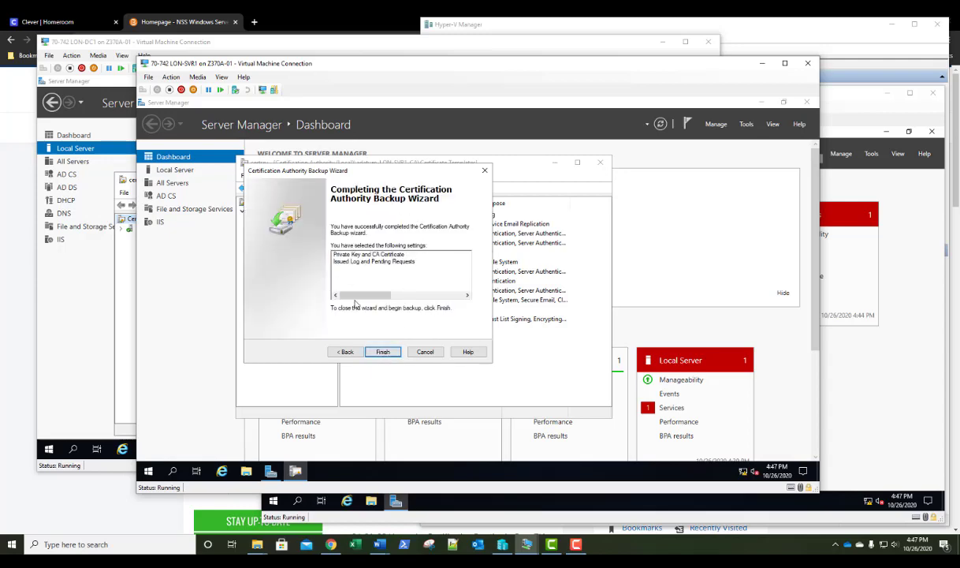
pyautogui.click(383, 353)
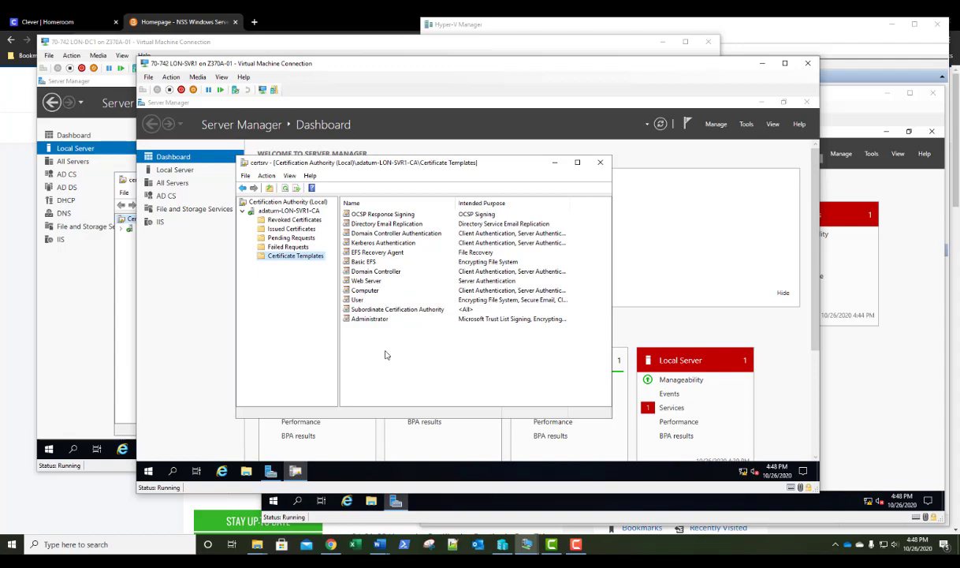
# Browse to C:\BAK\DataBase in File Explorer to confirm the backed-up CA database files
pyautogui.click(245, 471)
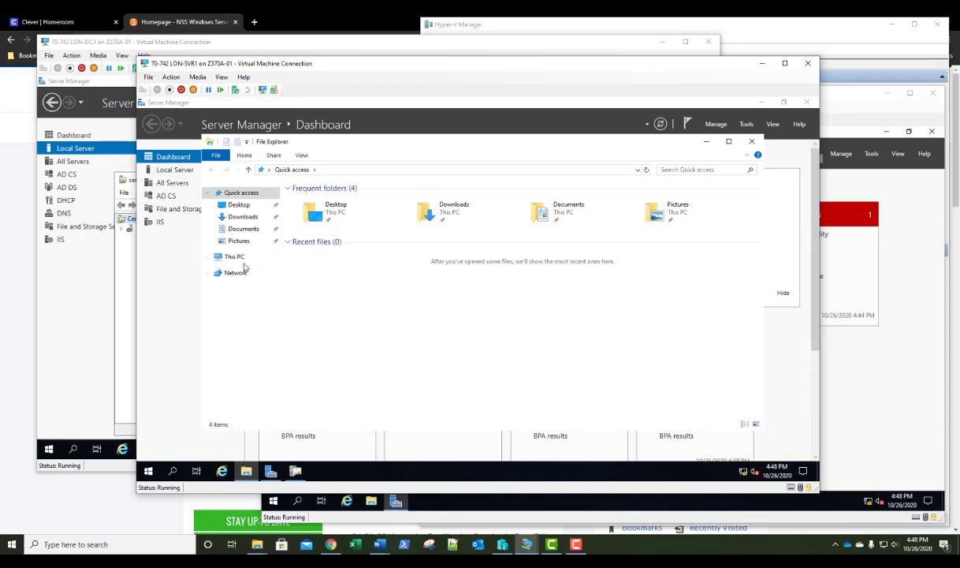
pyautogui.click(235, 257)
pyautogui.doubleClick(323, 291)
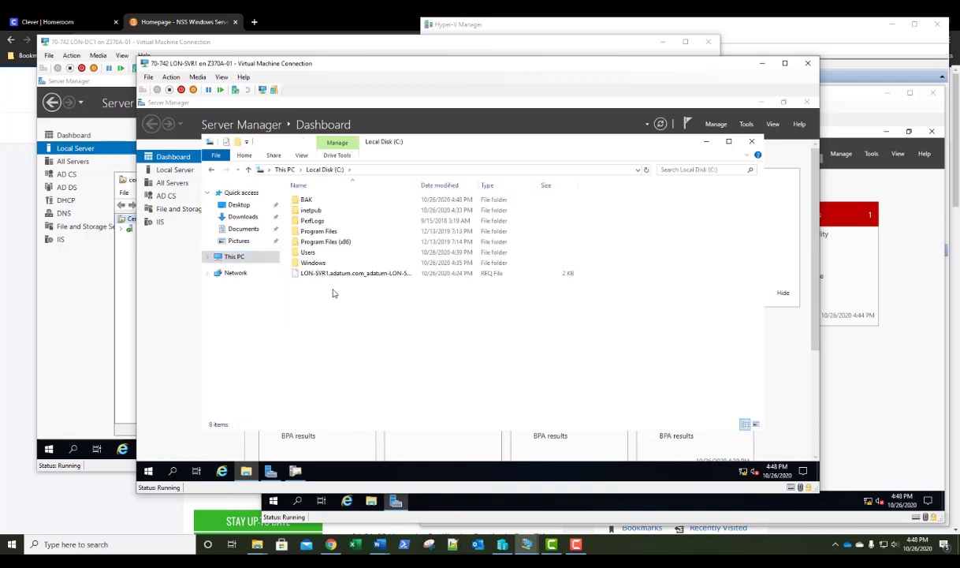
pyautogui.doubleClick(309, 199)
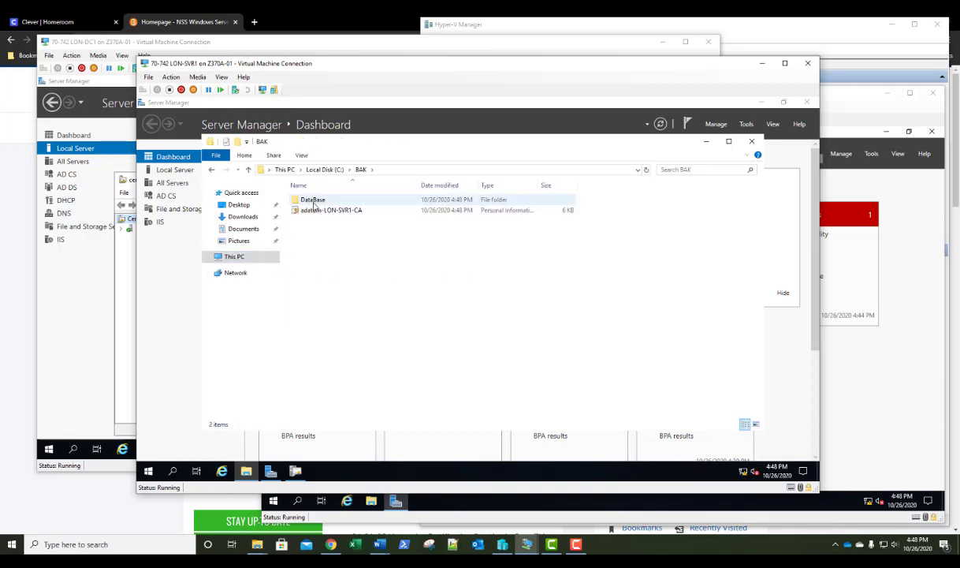
pyautogui.doubleClick(320, 202)
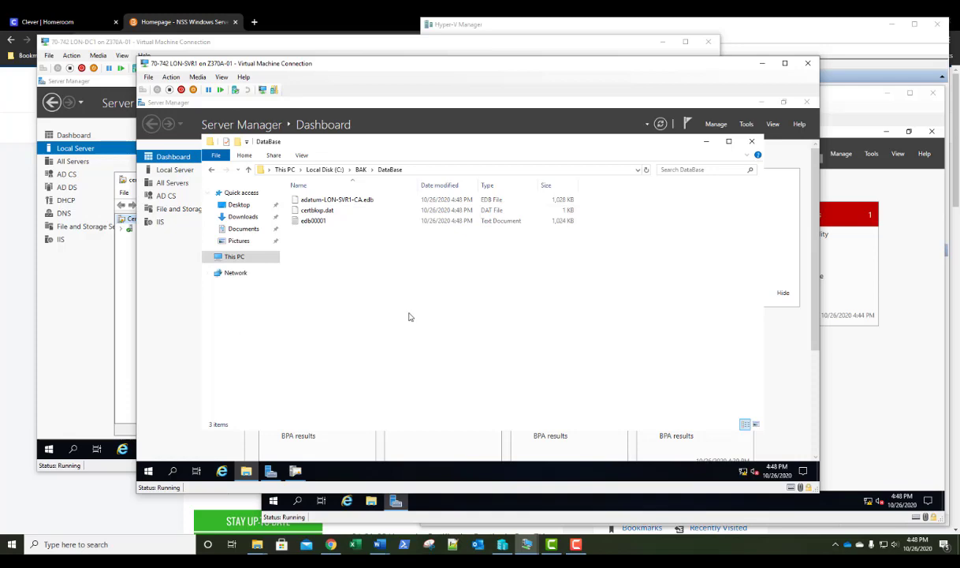
# Close the File Explorer window showing the DataBase folder
pyautogui.click(753, 143)
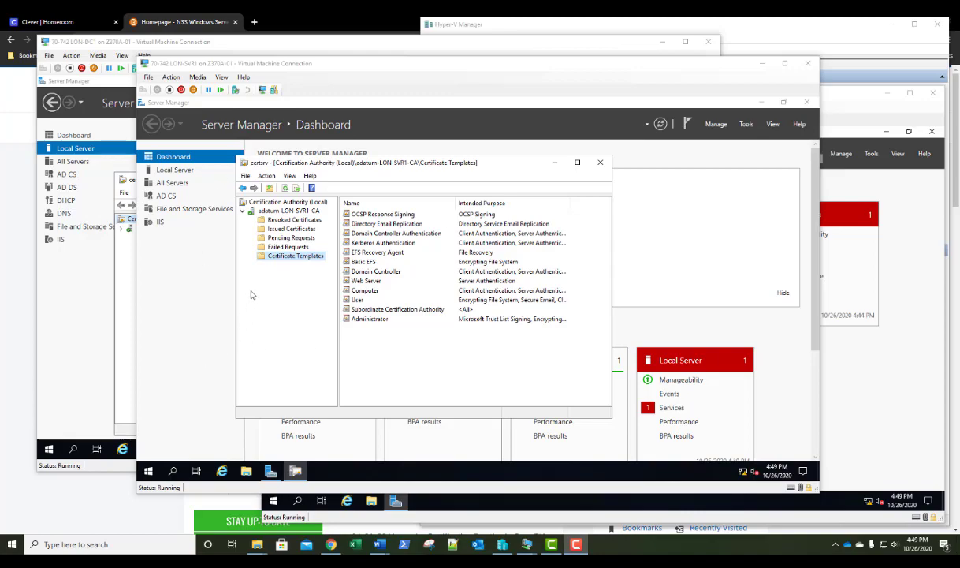
# Review Domain Admins, Administrators and Enterprise Admins permissions in adatum-LON-SVR1-CA Security properties, then close the console
pyautogui.rightClick(287, 211)
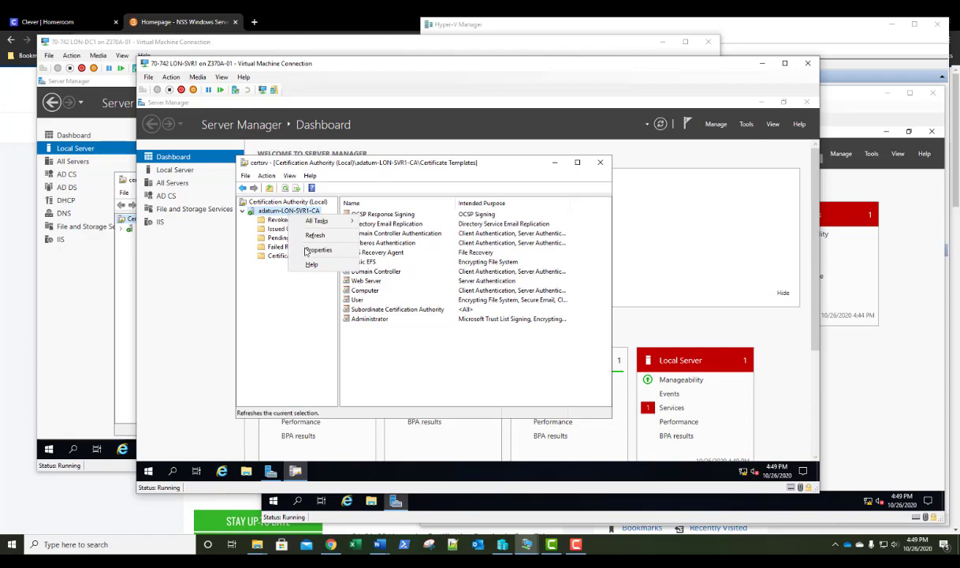
pyautogui.click(311, 250)
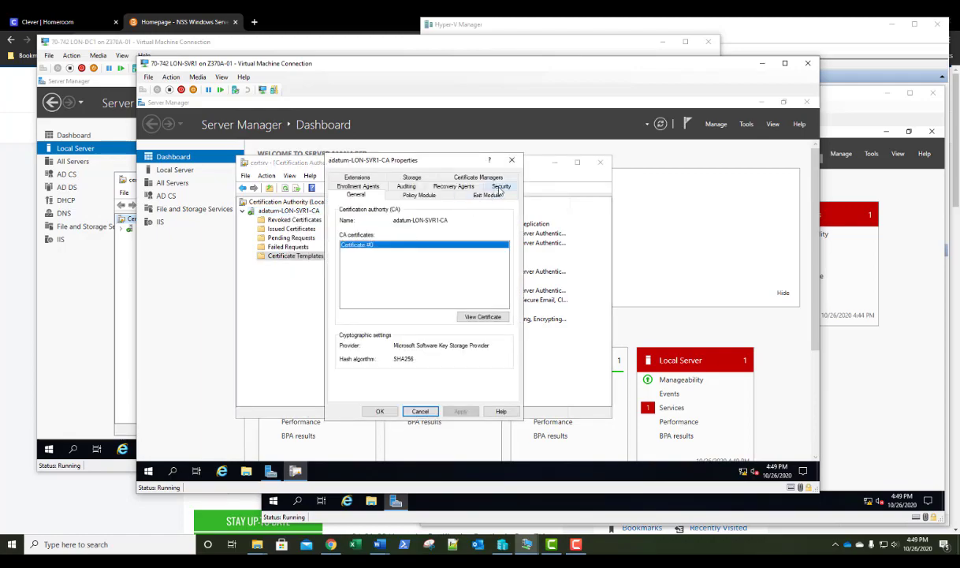
pyautogui.click(500, 187)
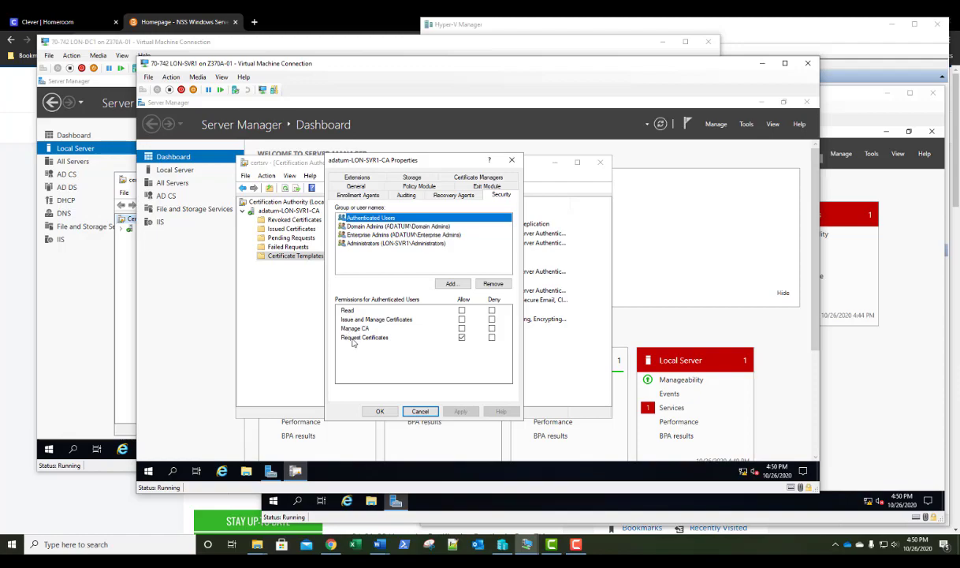
pyautogui.click(357, 227)
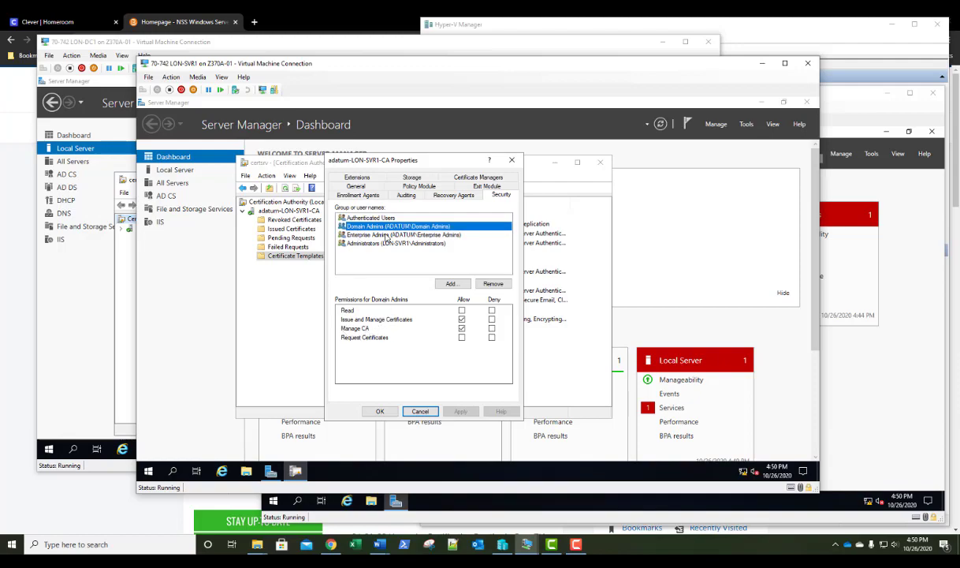
pyautogui.click(370, 244)
pyautogui.click(371, 236)
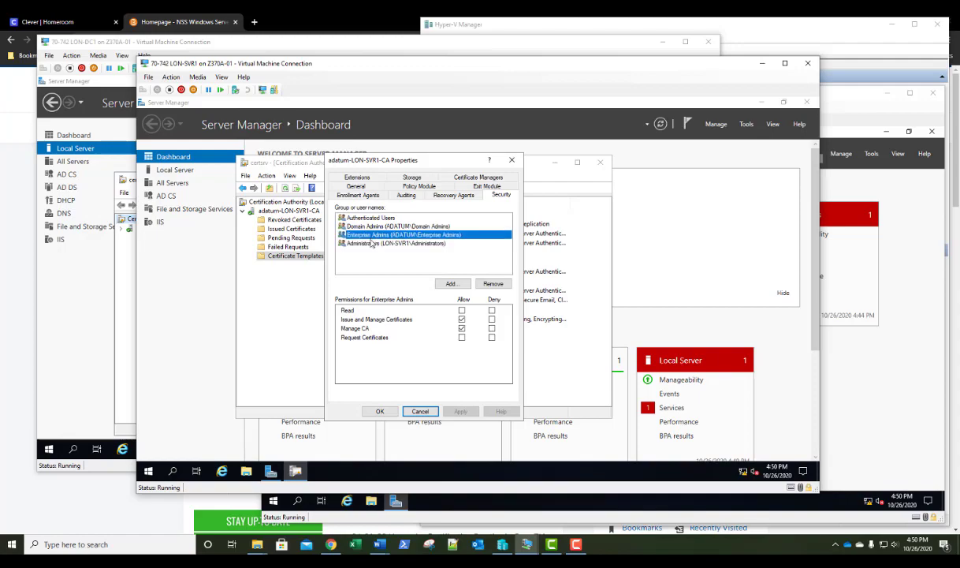
pyautogui.click(367, 245)
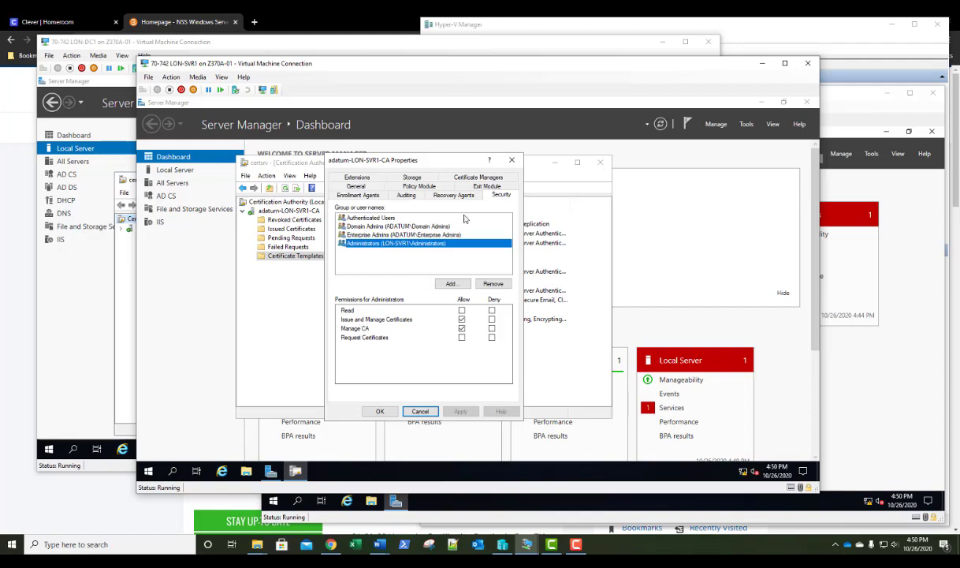
pyautogui.click(510, 161)
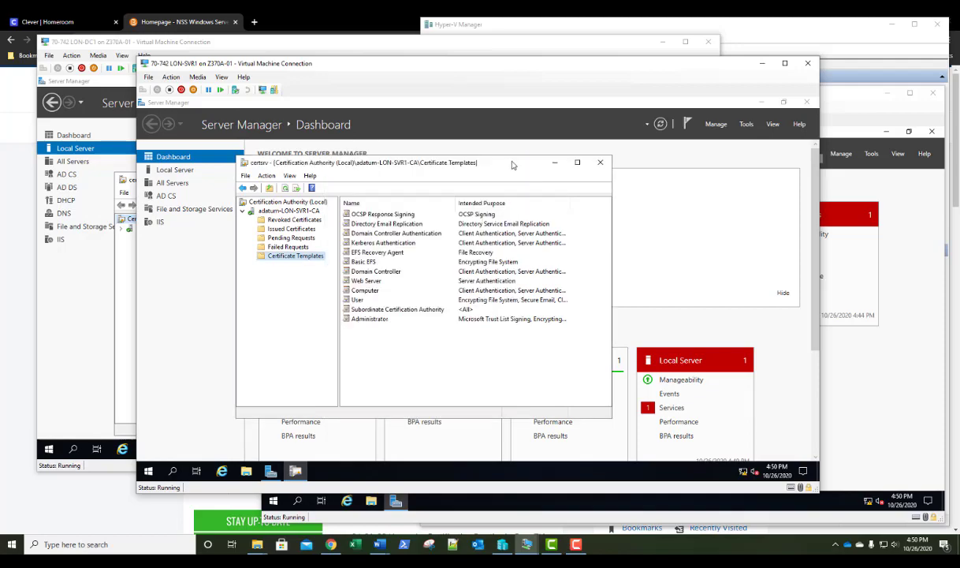
pyautogui.click(600, 163)
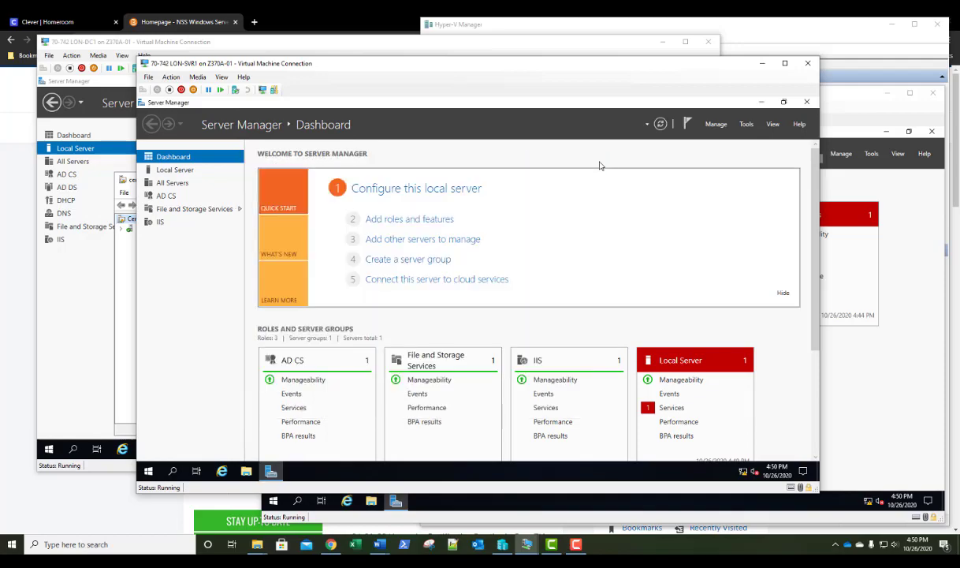